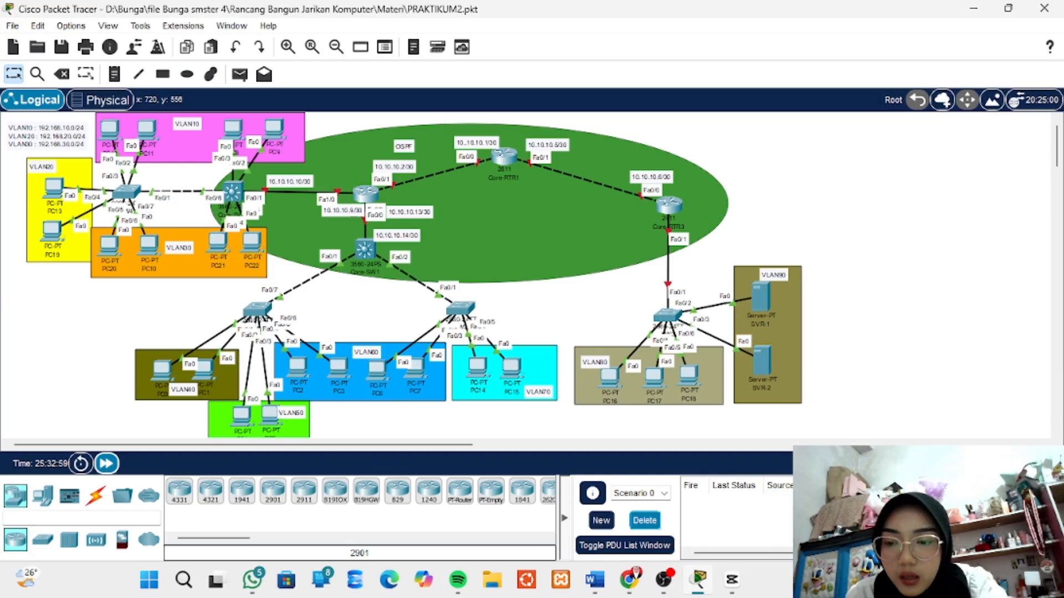
- Fast-forward the simulation time and open a command-line session on switch SW3 beside the VLAN80 and VLAN90 devices
click(106, 463)
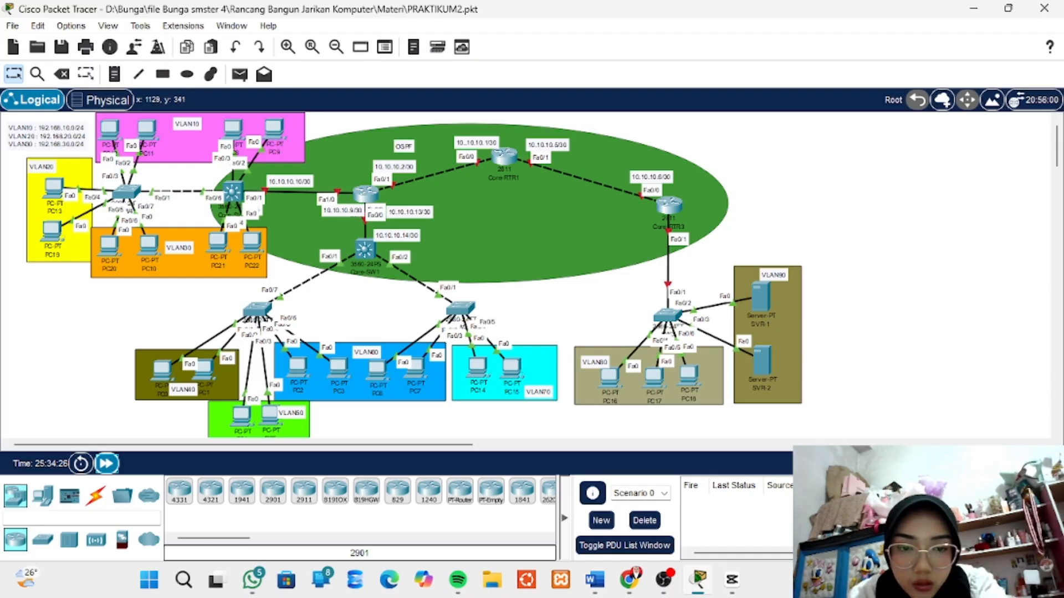
click(667, 316)
click(425, 48)
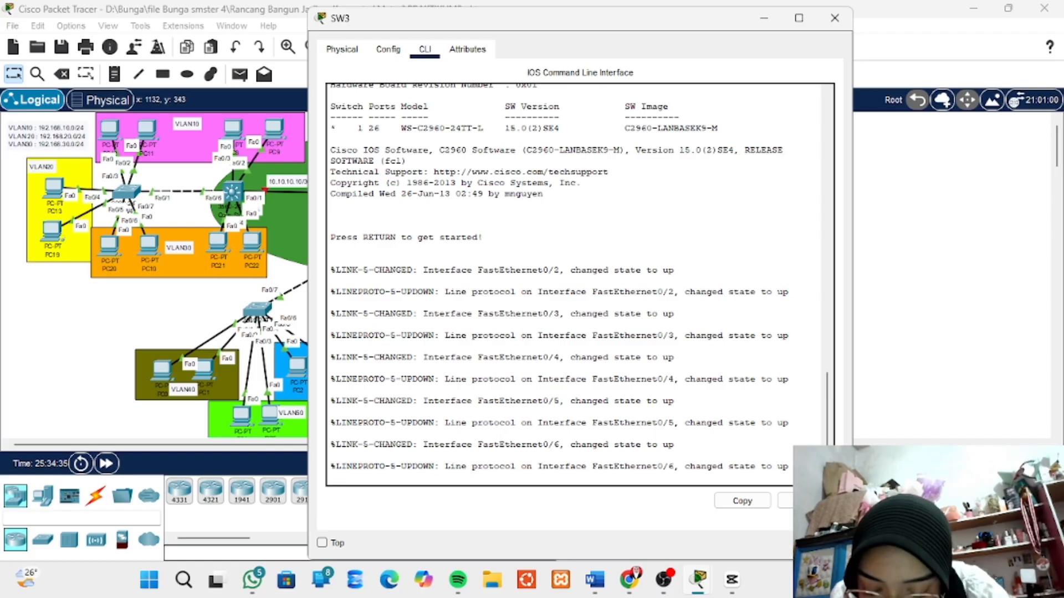
key(Return)
key(Return)
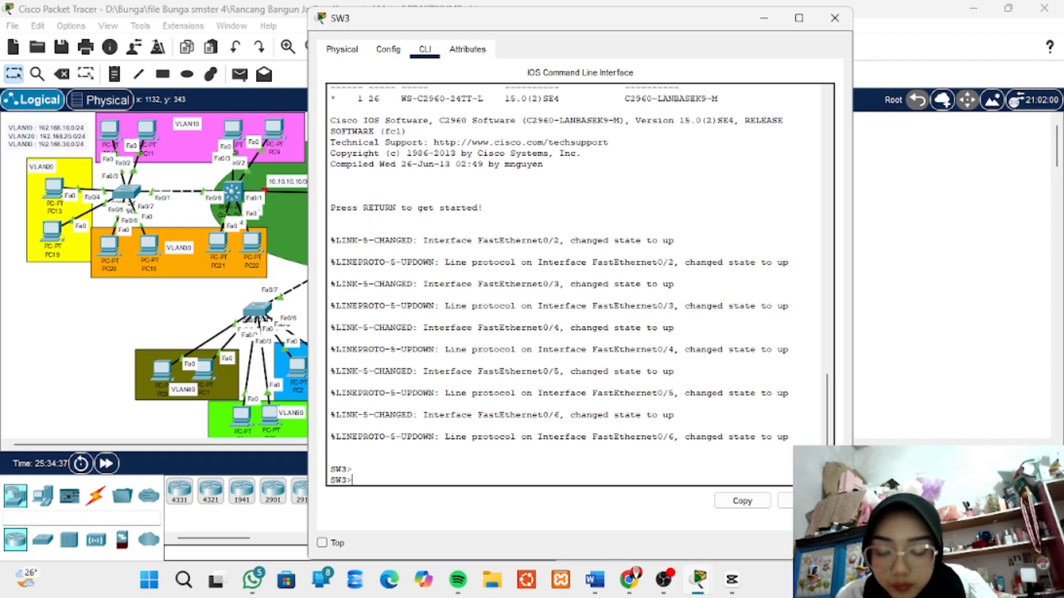
- Enter privileged mode on SW3 using the enable password and start global configuration with conf t
text(en)
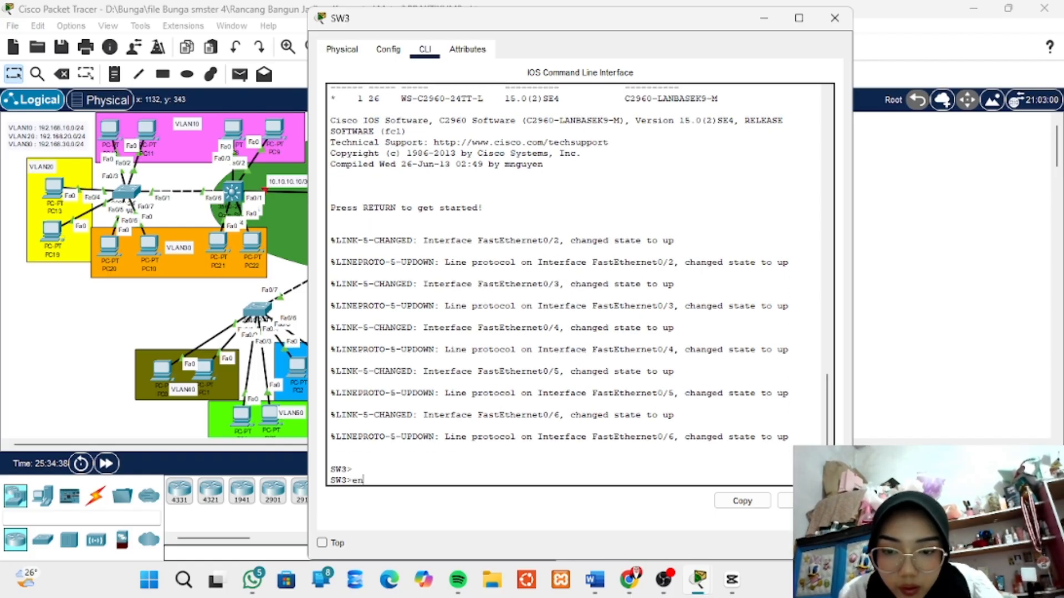
key(Return)
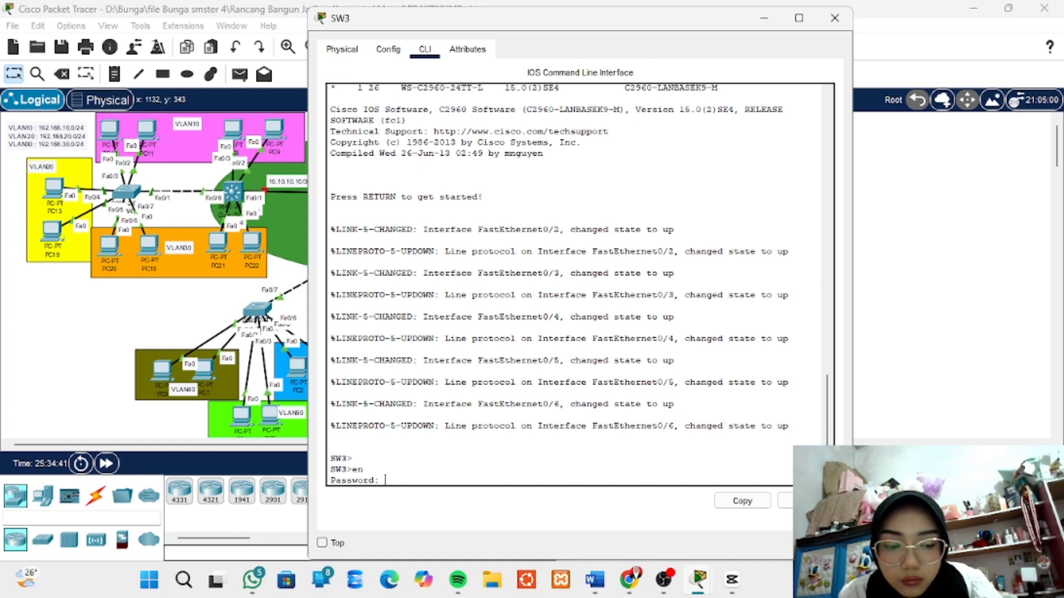
key(Return)
text(conf )
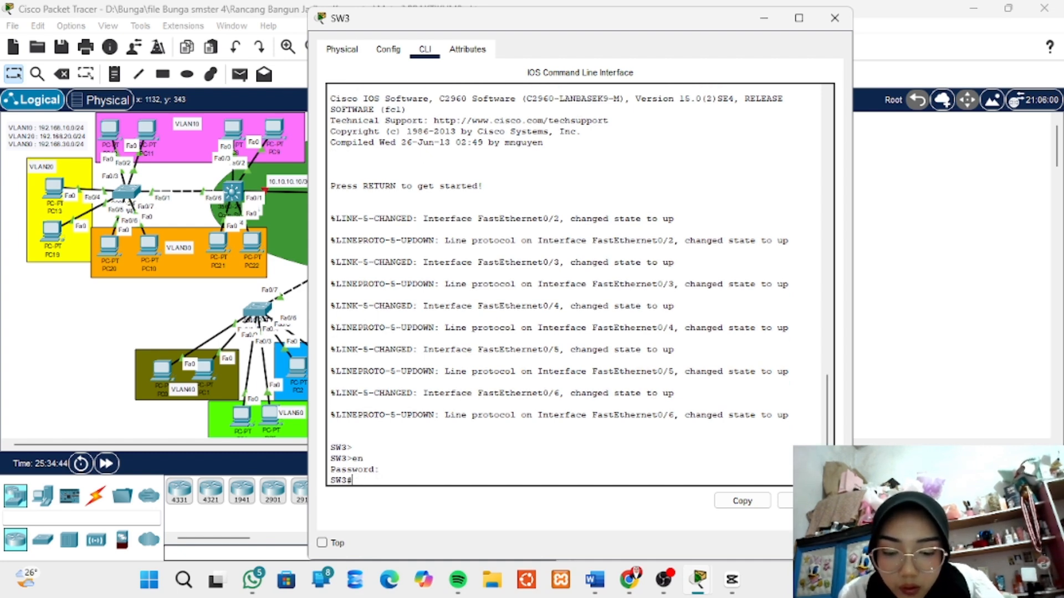
text(t)
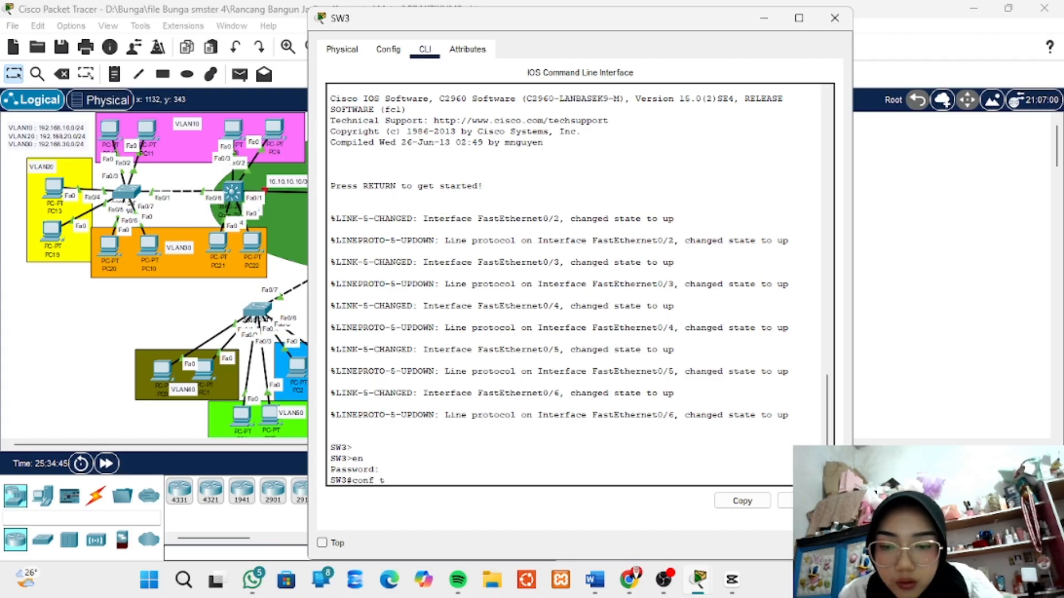
key(Return)
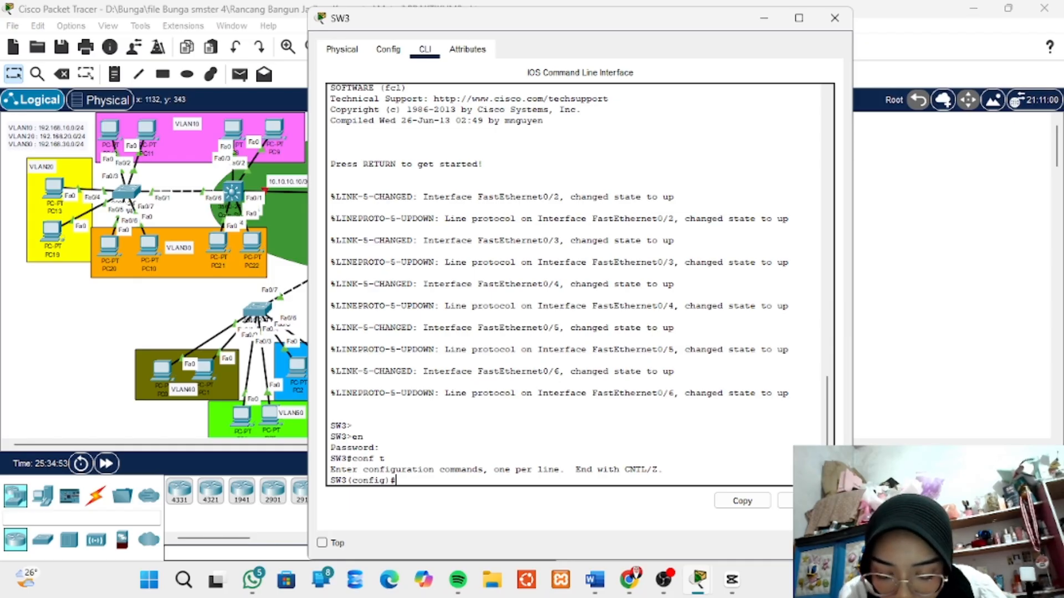
- Create VLAN 80 on SW3 and name it VLAN80, moving the switch window aside to uncover the topology
text(vl)
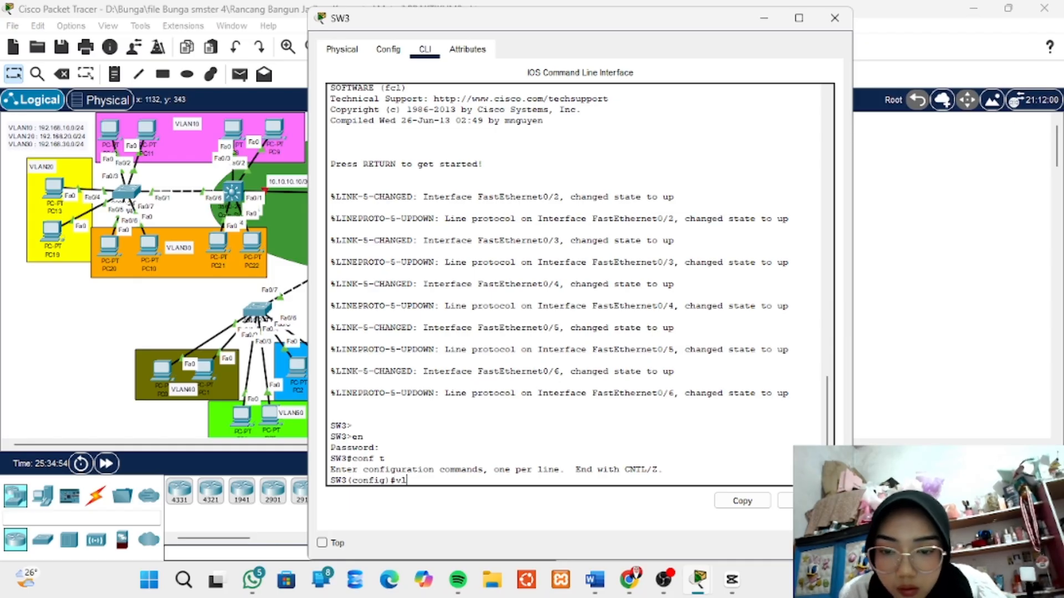
text(an)
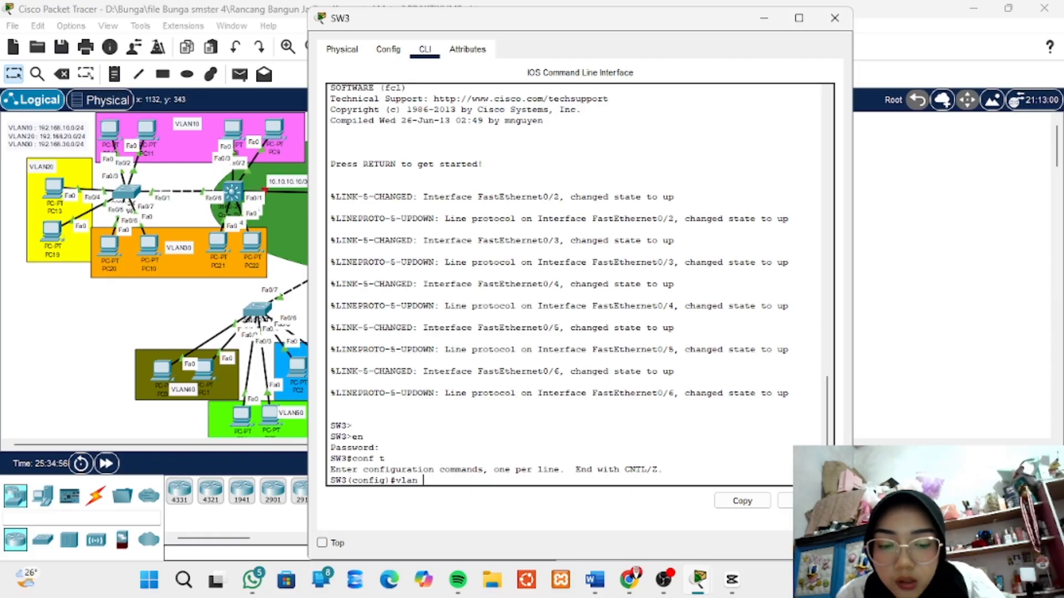
text( 8)
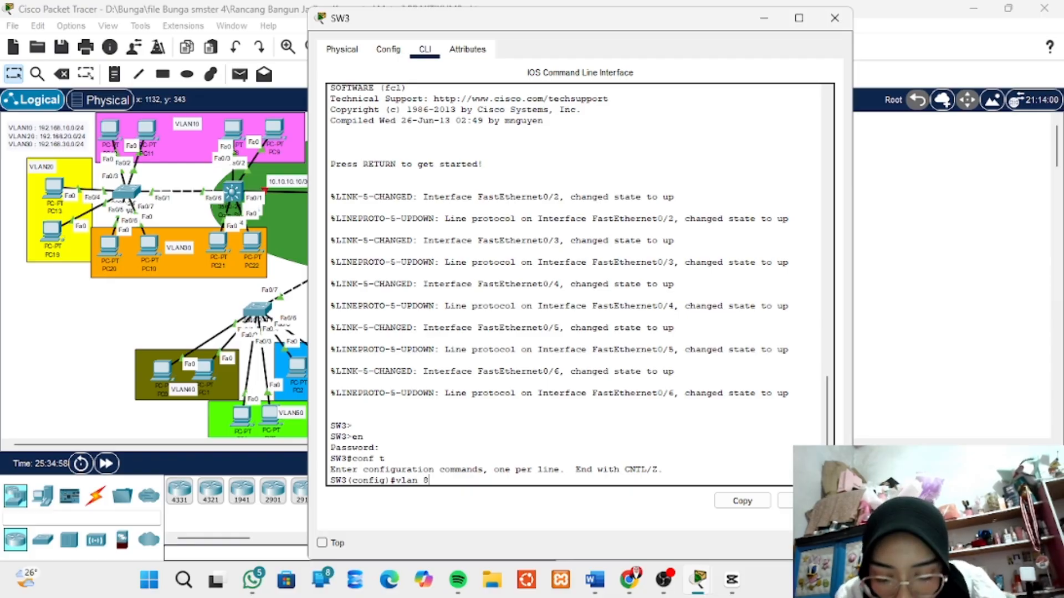
text(0)
key(Return)
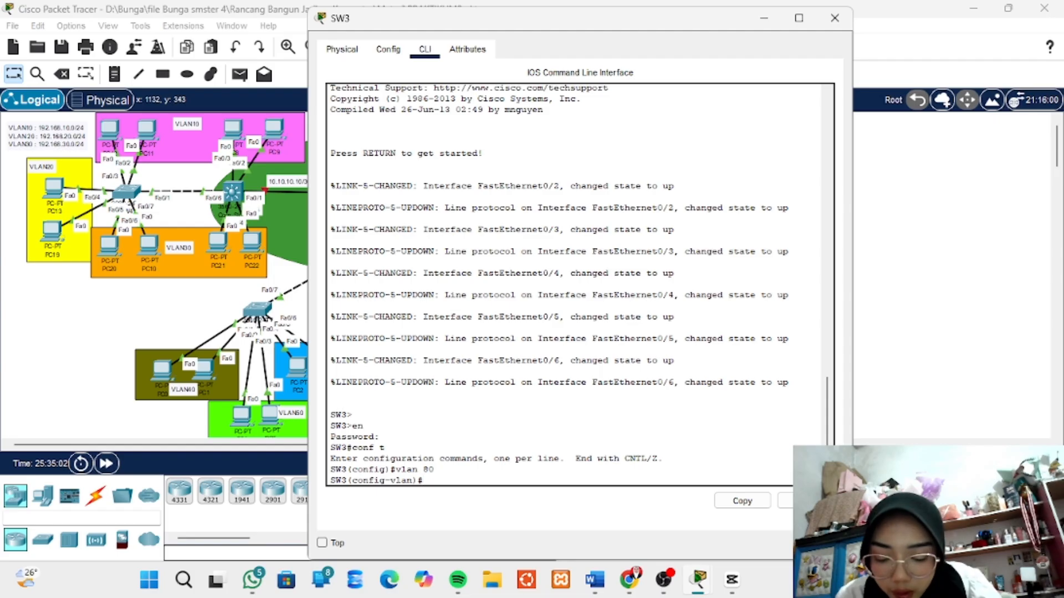
text(name)
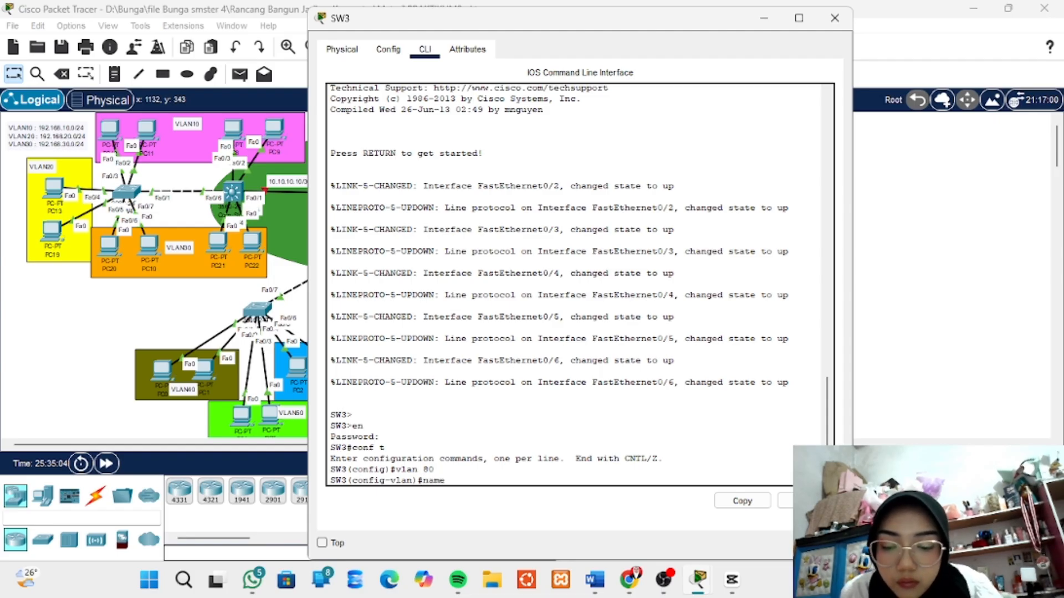
text( VLAN)
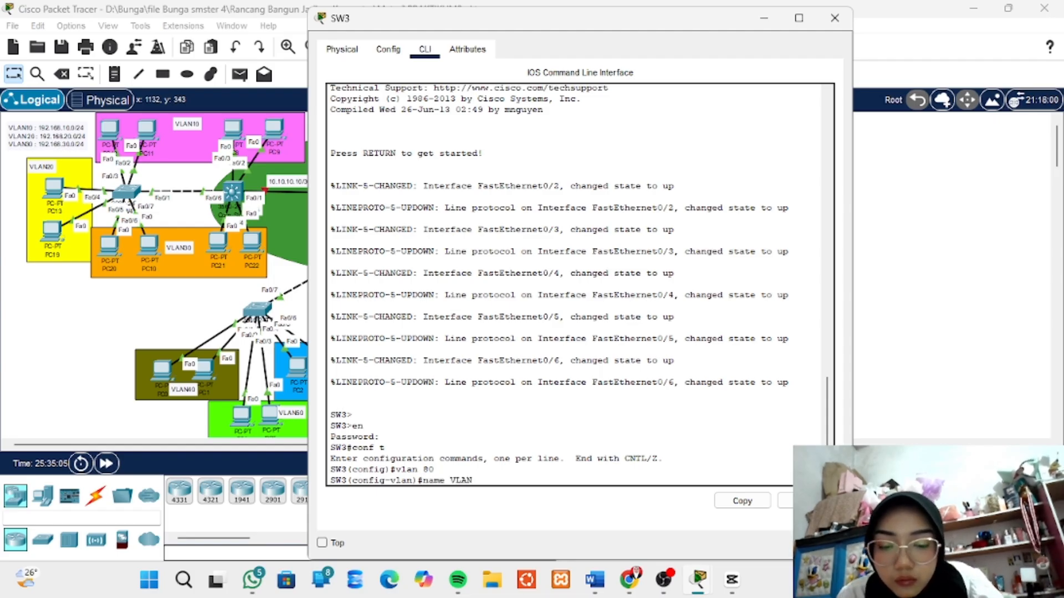
text(80)
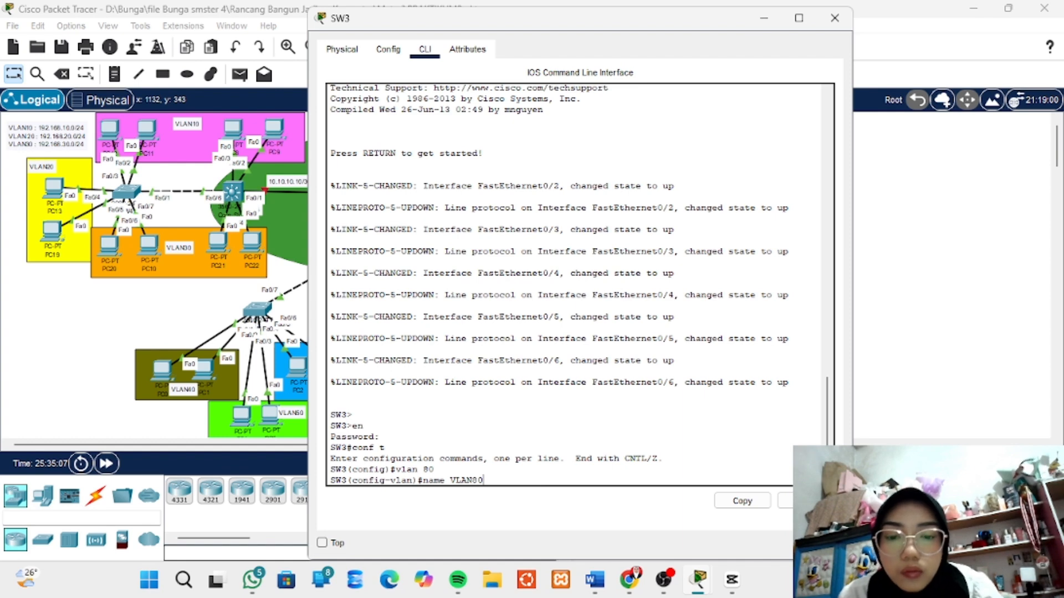
drag(529, 18, 278, 36)
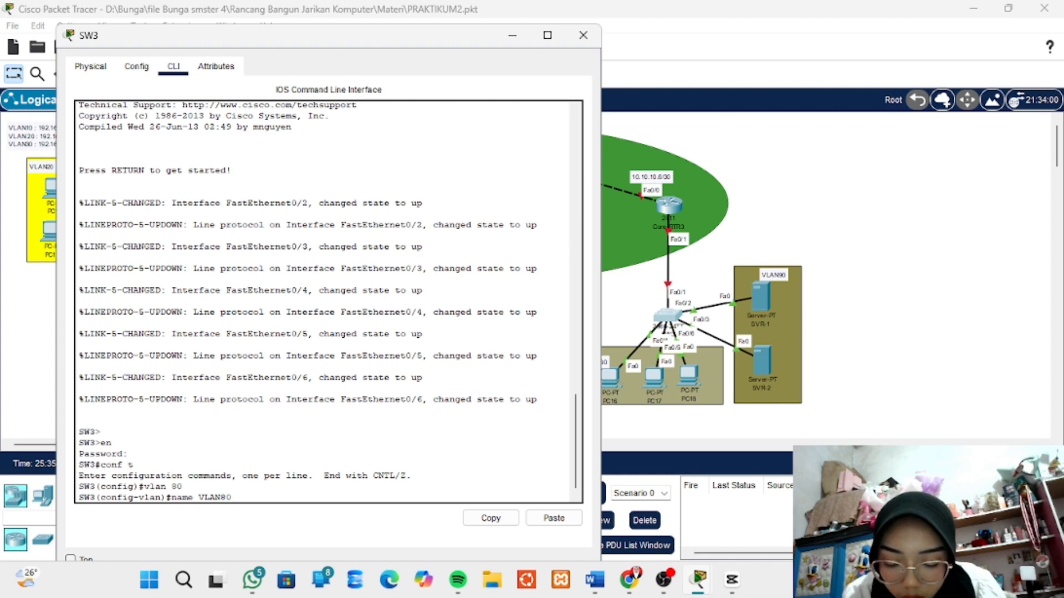
key(Return)
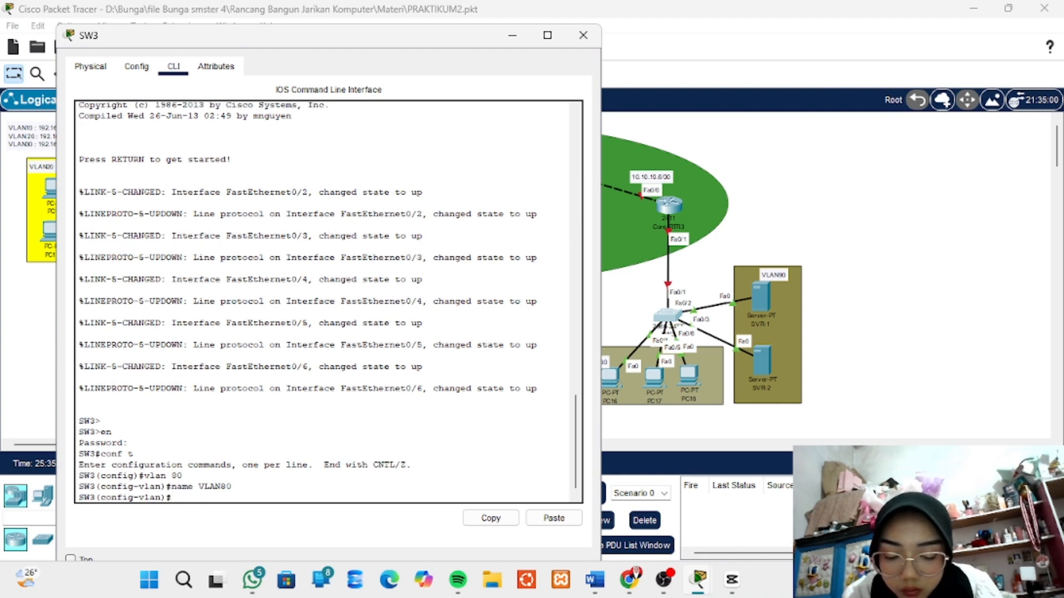
key(Return)
key(Return)
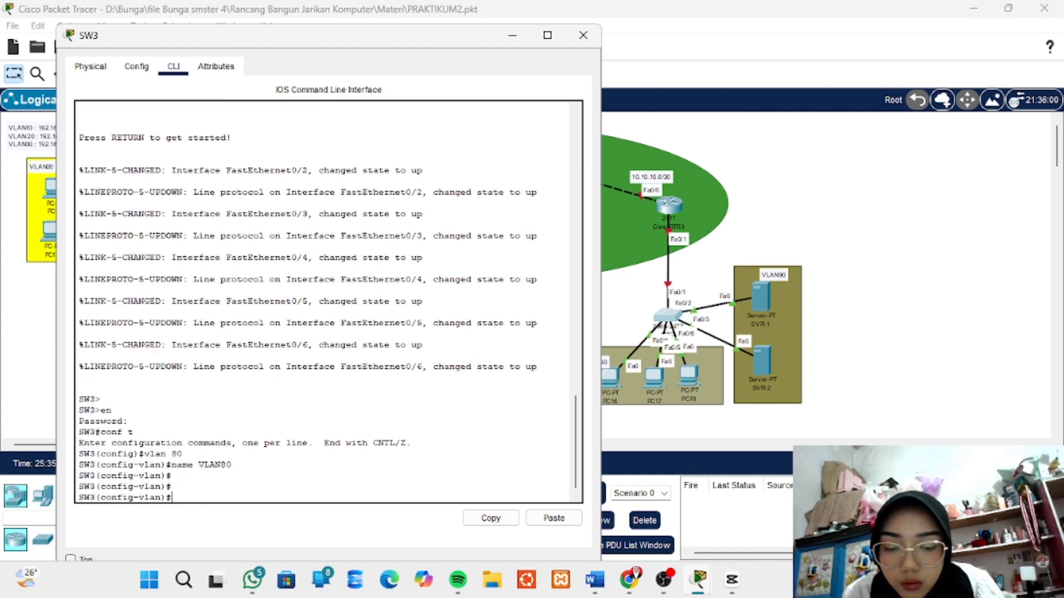
- Create VLAN 90 on SW3 and name it VLAN90
text(1)
key(BackSpace)
text(vlan)
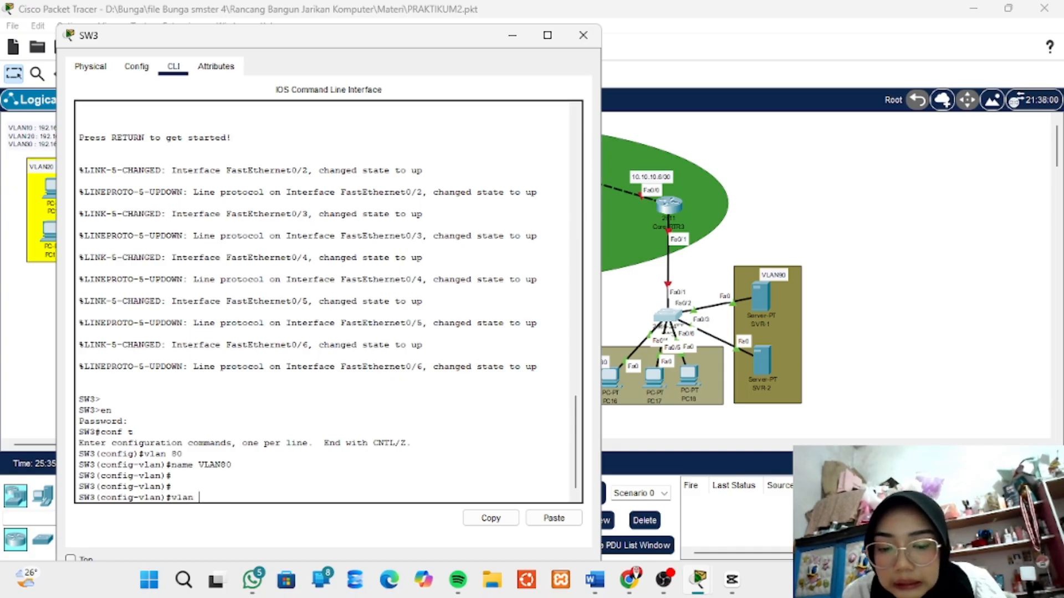
text( 90)
key(Return)
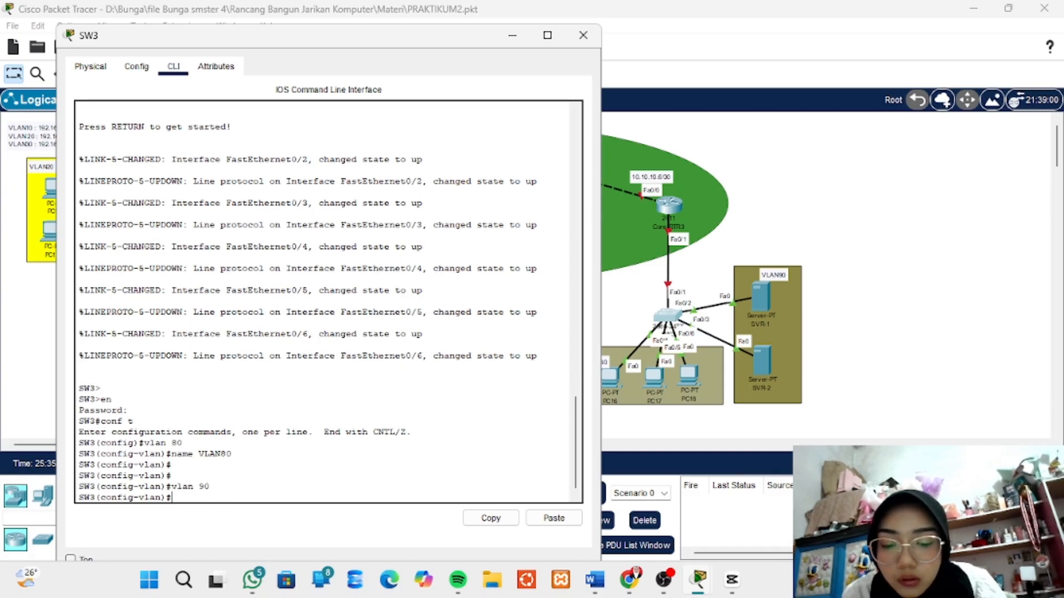
text(name V)
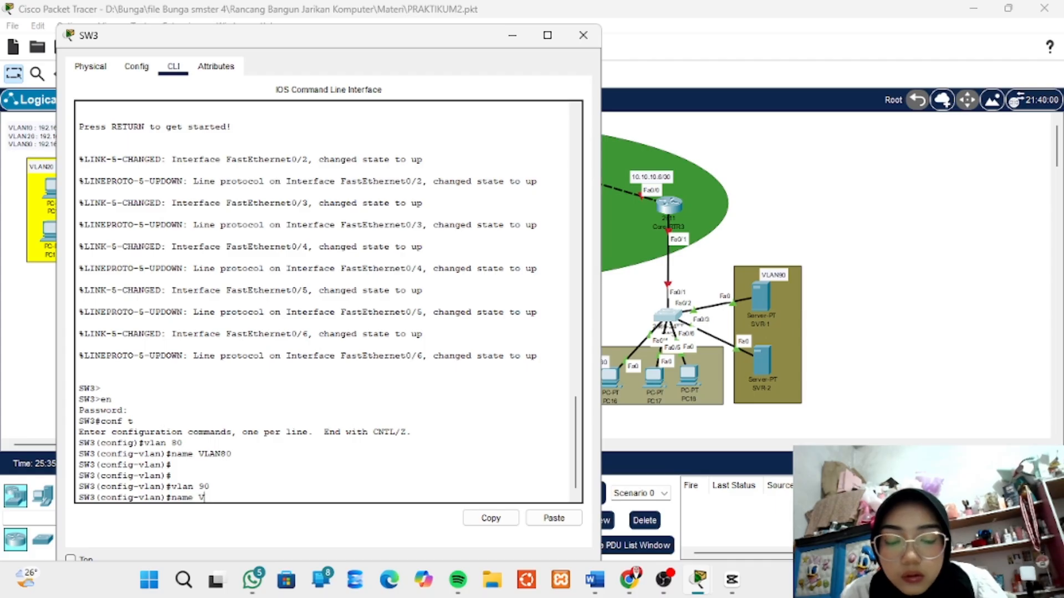
text(LAN)
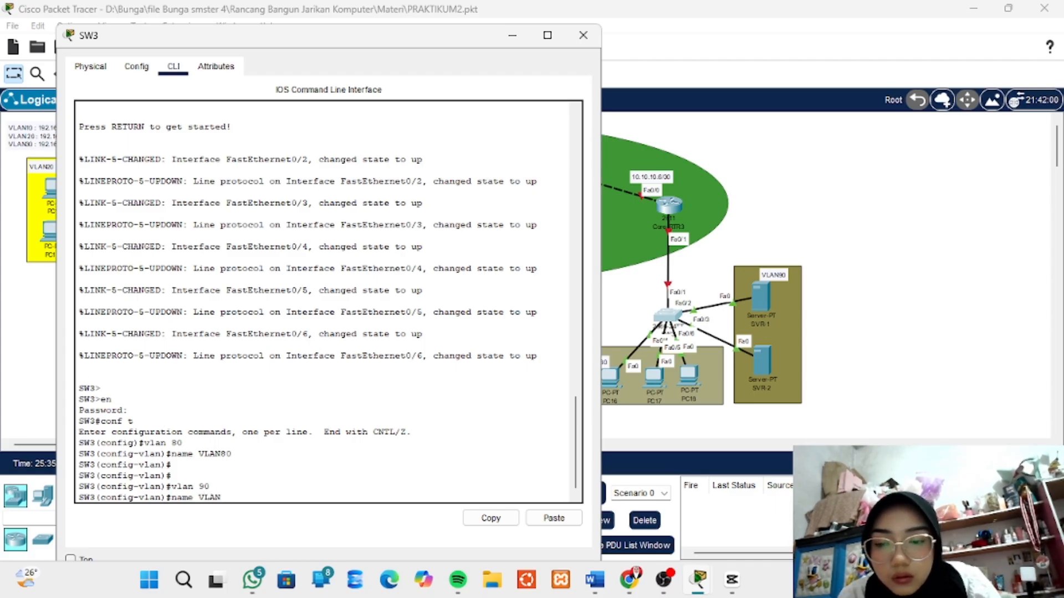
text( 90)
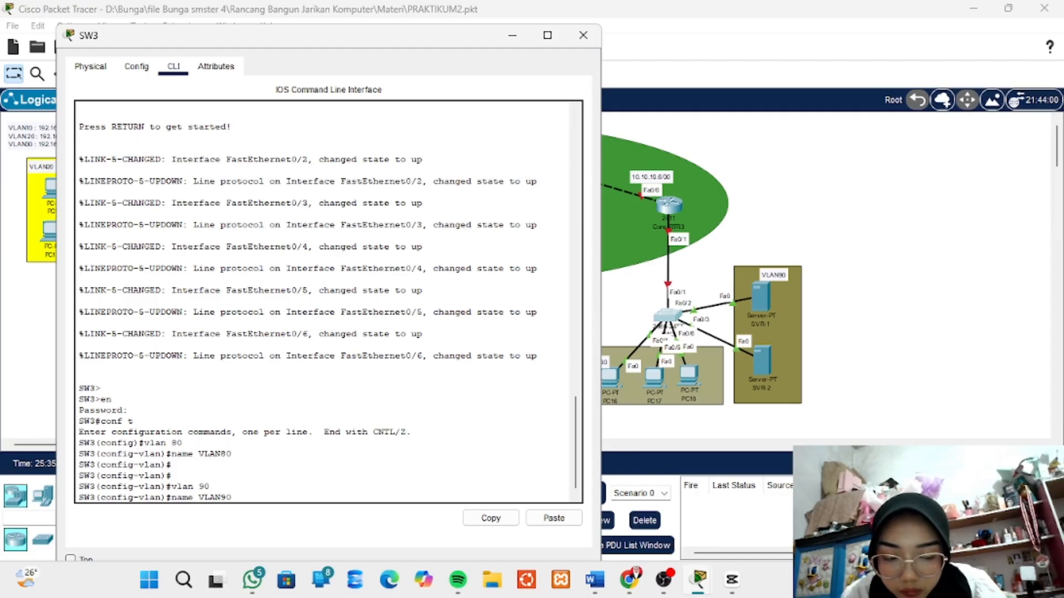
key(Return)
key(Return)
key(Return)
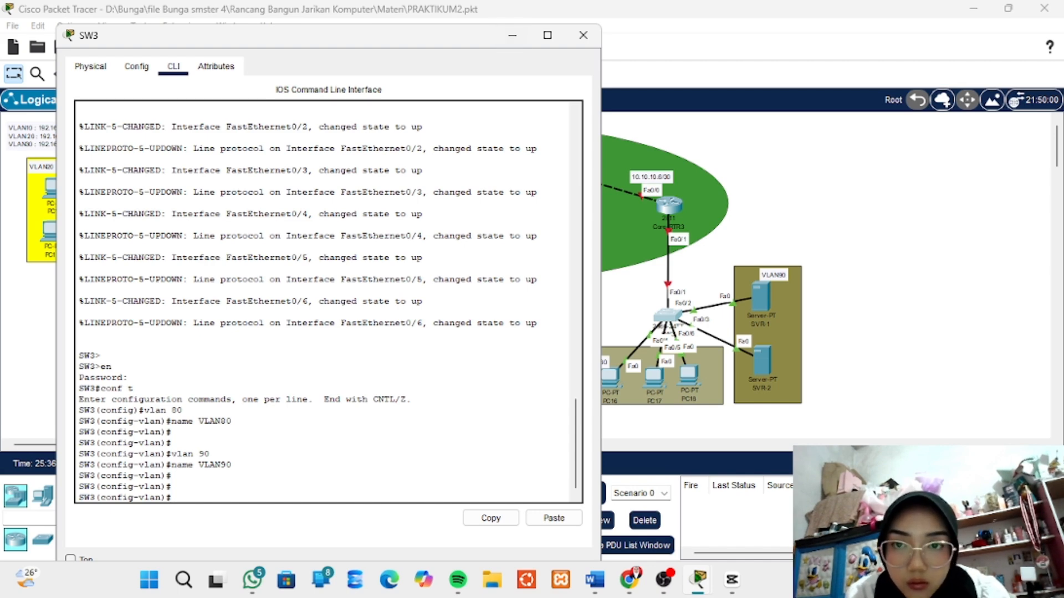
- Move the SW3 window further aside and reposition PC16, PC17 and PC18 within the VLAN80 area to separate their port labels
drag(277, 35, 231, 32)
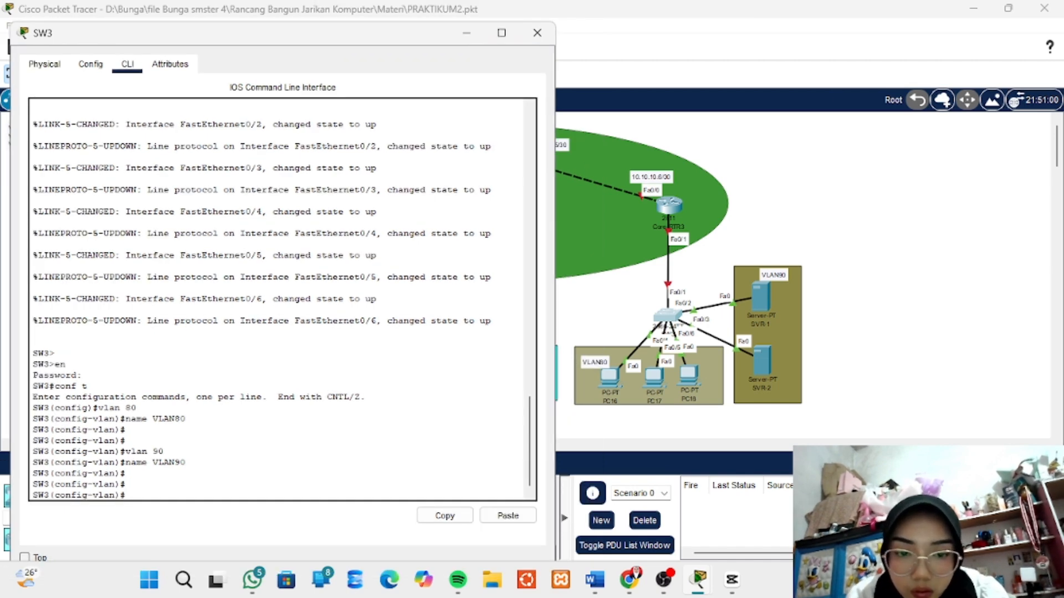
drag(609, 378, 645, 378)
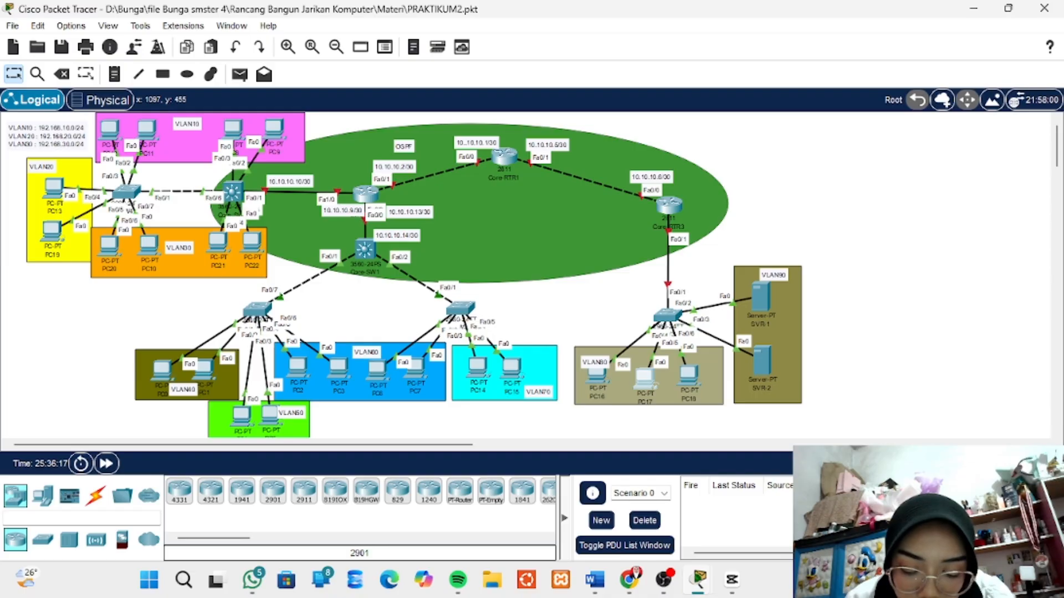
mouse_move(644, 380)
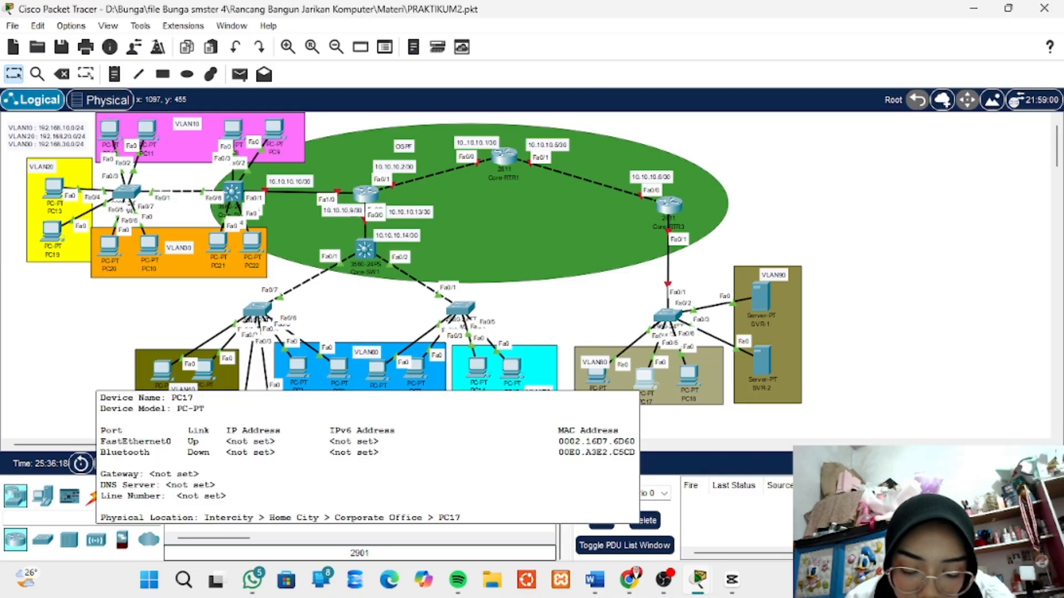
drag(689, 378, 633, 375)
drag(591, 299, 684, 377)
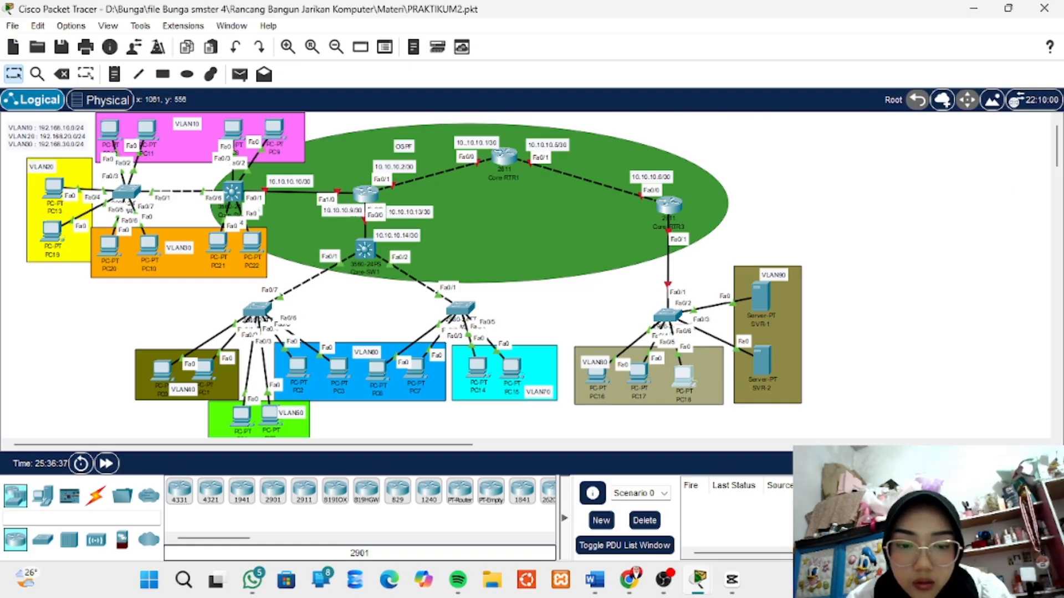
- Bring back the SW3 command line and write the interface range command int rang fa0/4-6 for the VLAN80 PC ports
click(668, 316)
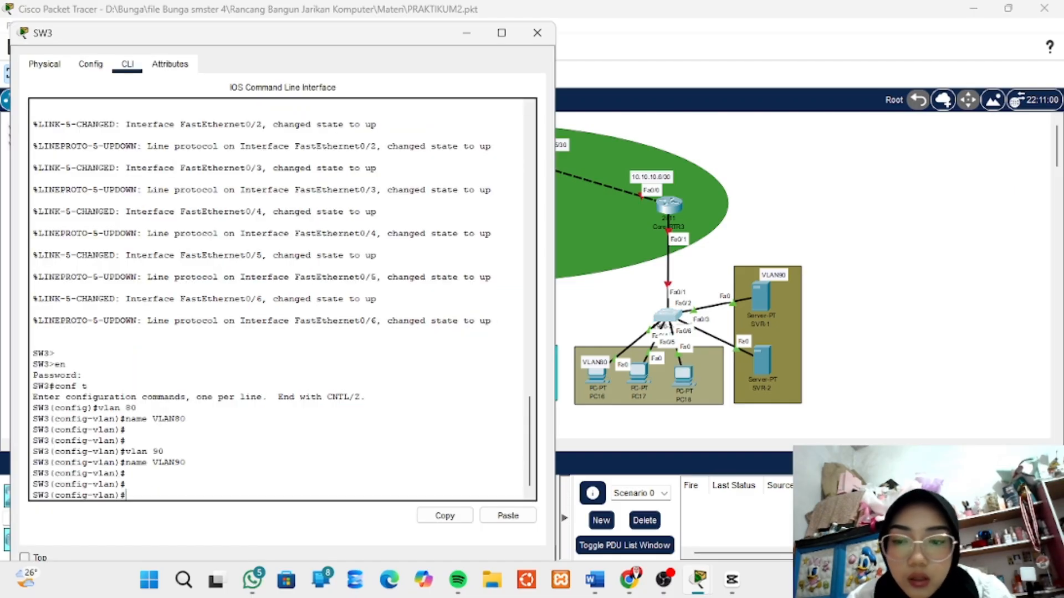
text(int ra)
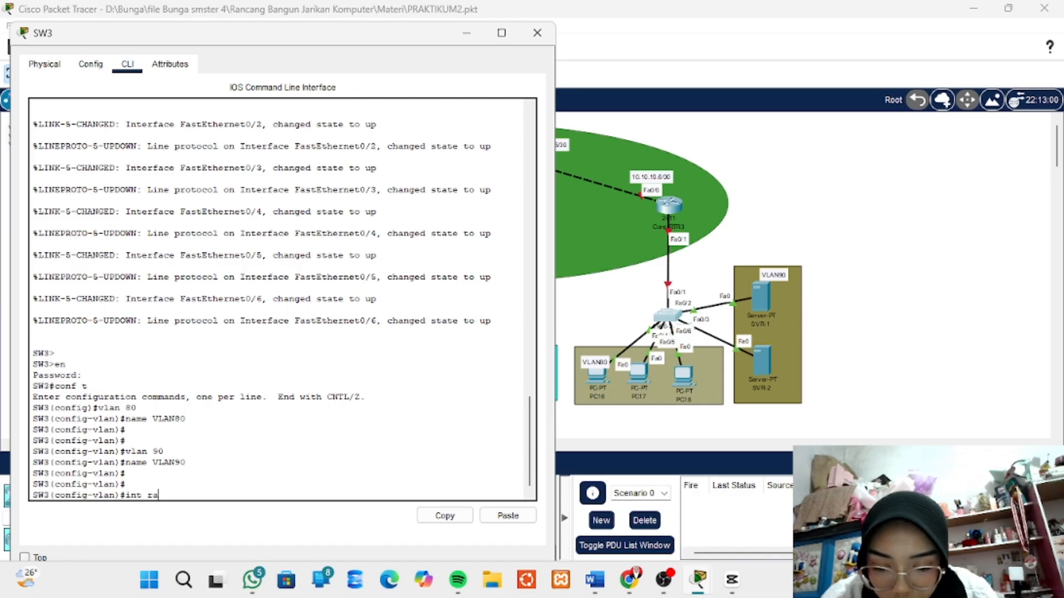
text(ng fa)
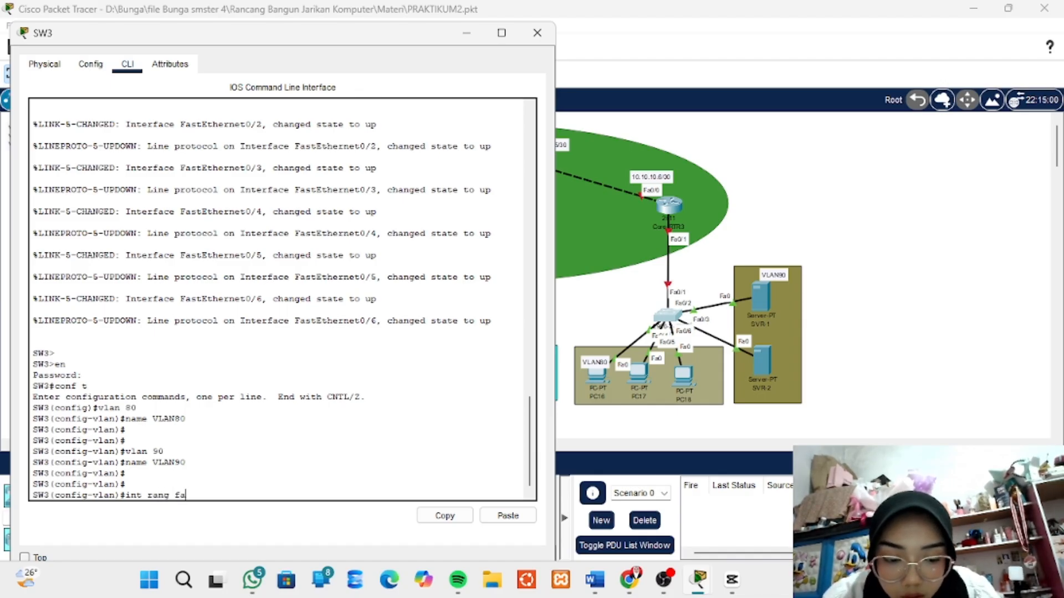
text(0)
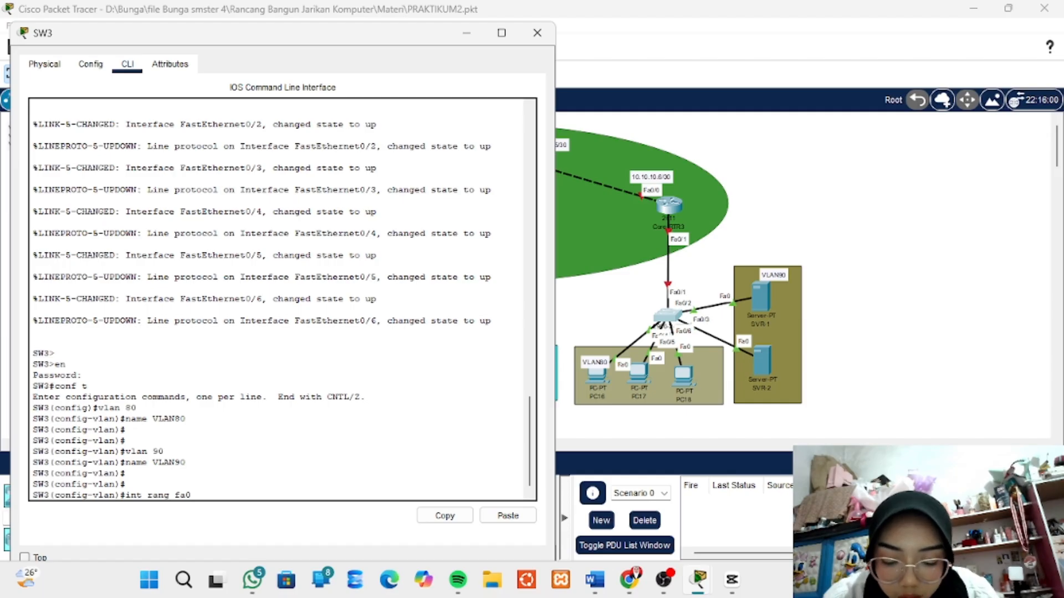
text(/)
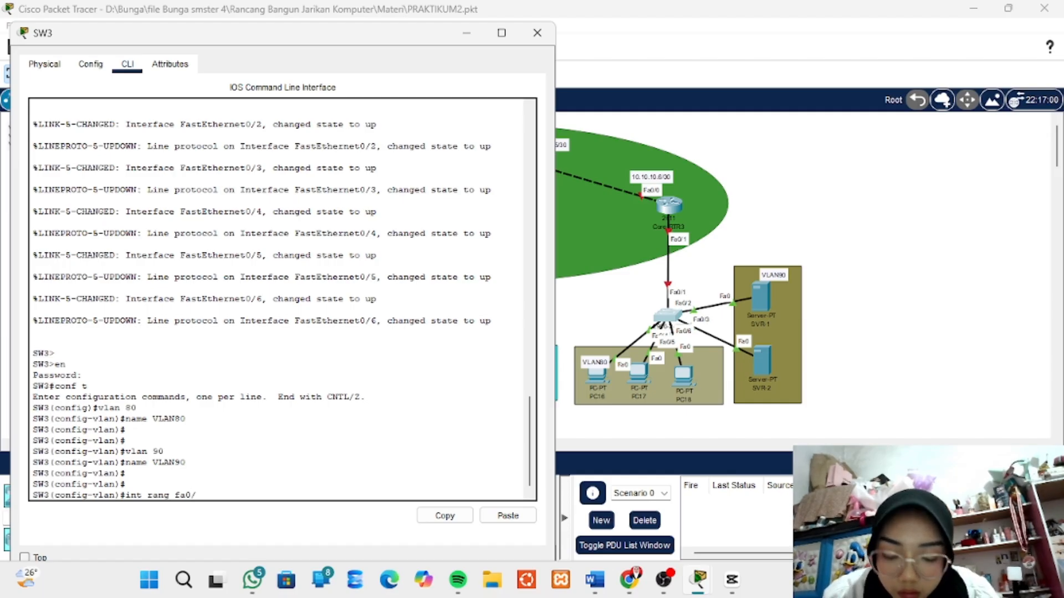
text(4)
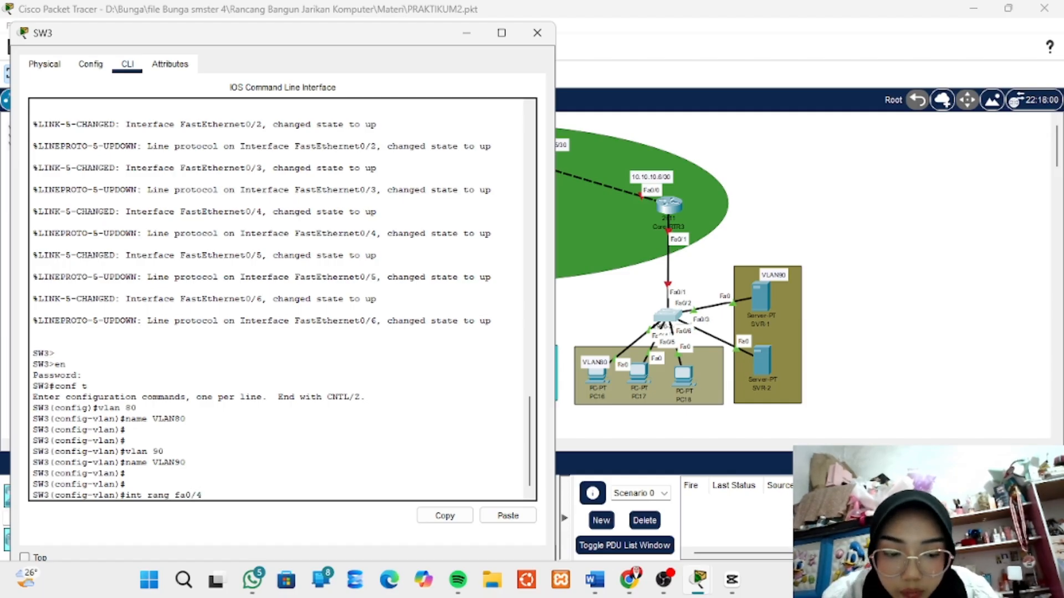
text(-6)
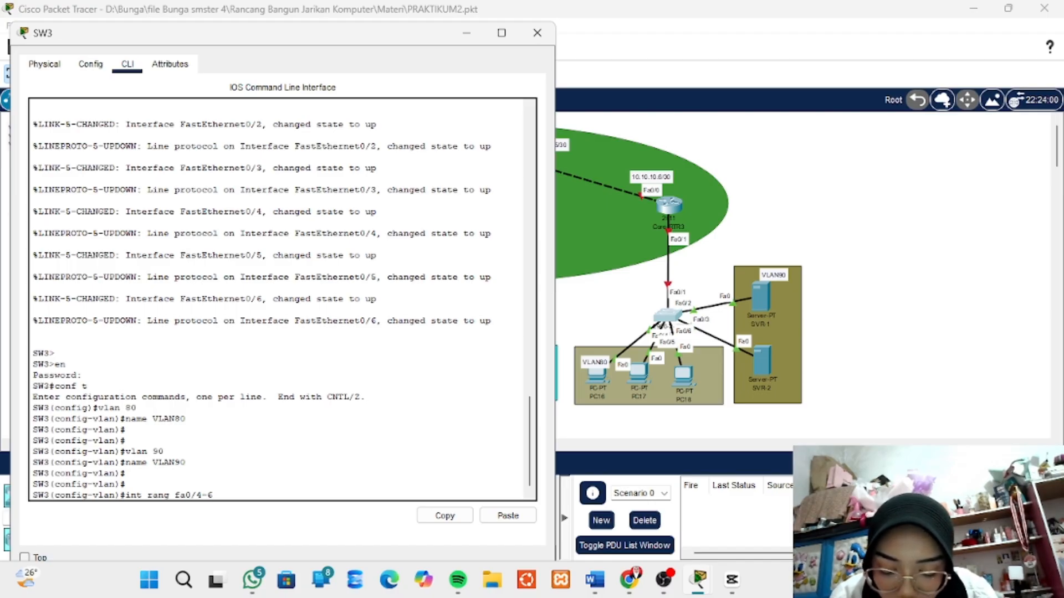
text(s)
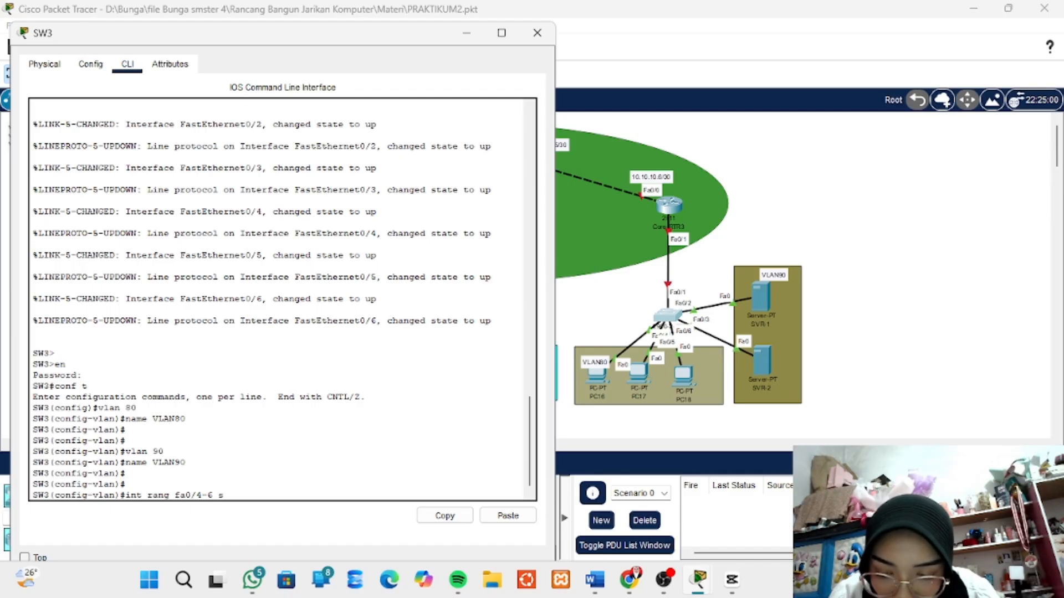
text(w mod)
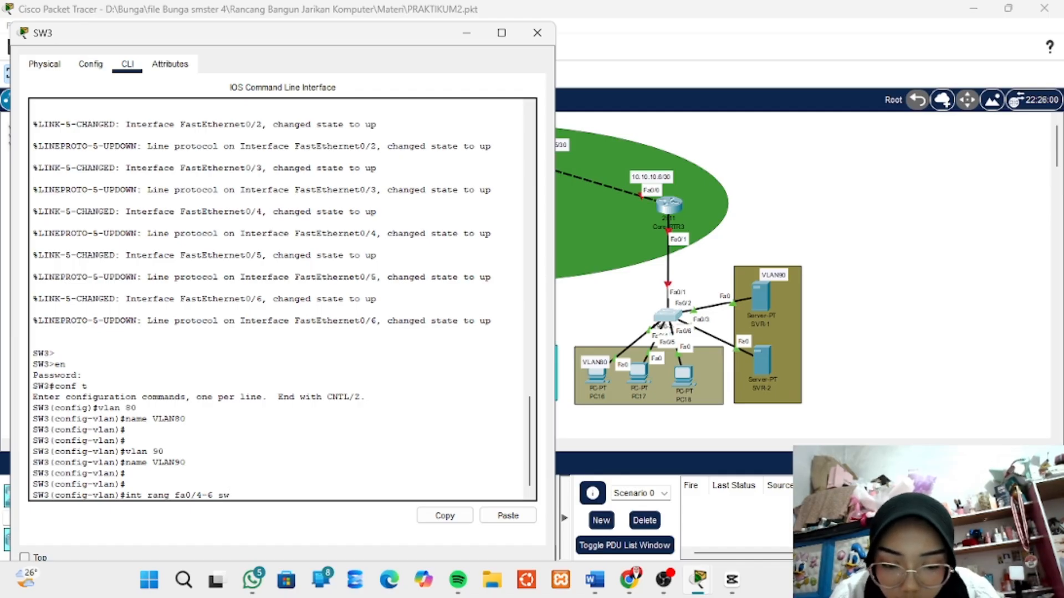
text( acc)
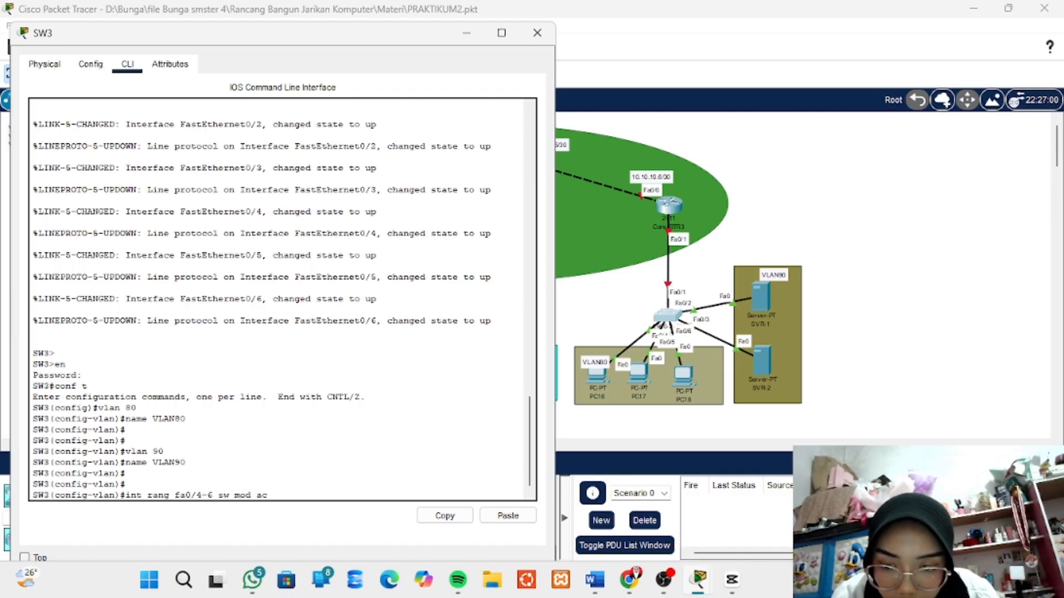
key(BackSpace)
key(BackSpace)
key(BackSpace)
key(BackSpace)
key(BackSpace)
key(BackSpace)
key(BackSpace)
key(BackSpace)
key(BackSpace)
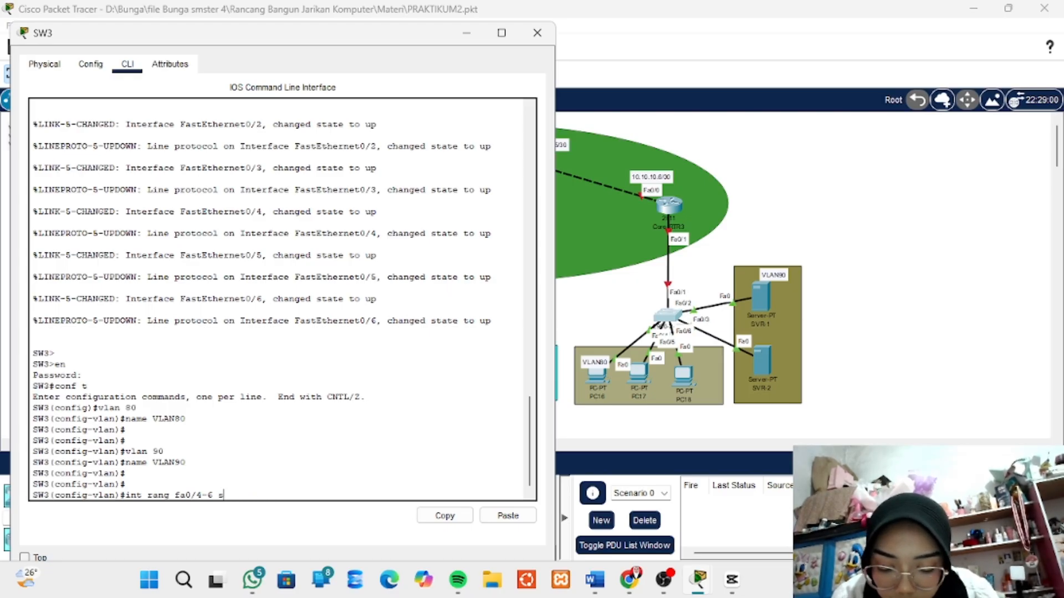
key(BackSpace)
- Enter configuration of the fa0/4-6 range and set its ports to access mode with sw mod acc
key(Return)
text(sw)
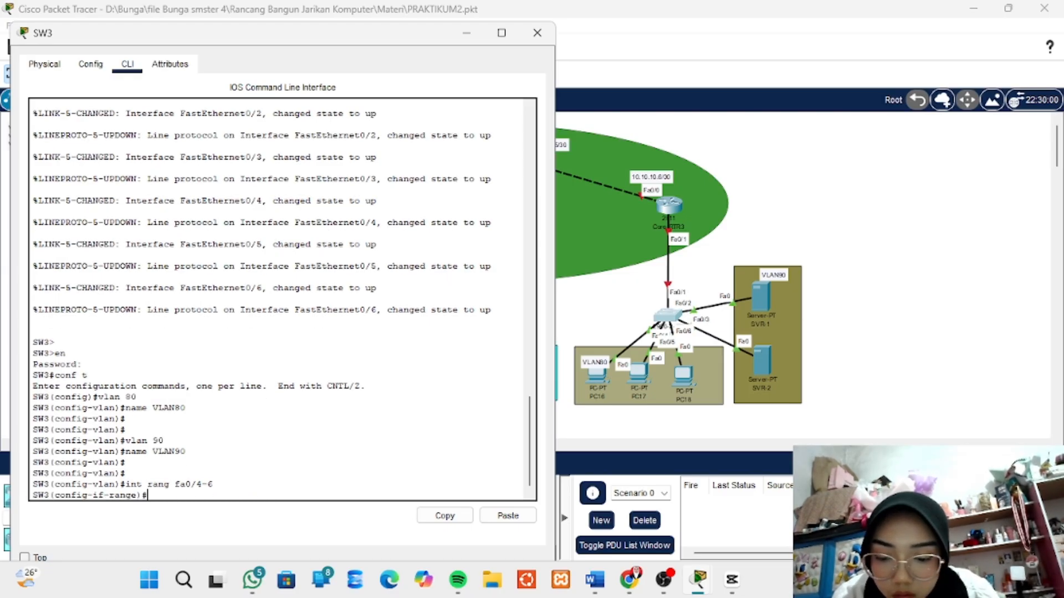
text( mo)
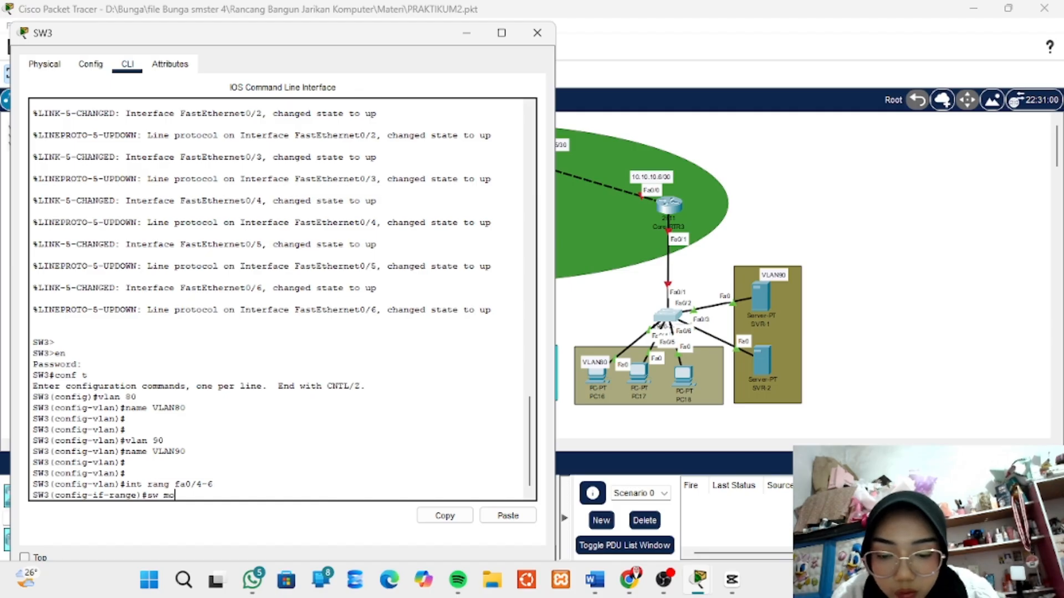
text(d ac)
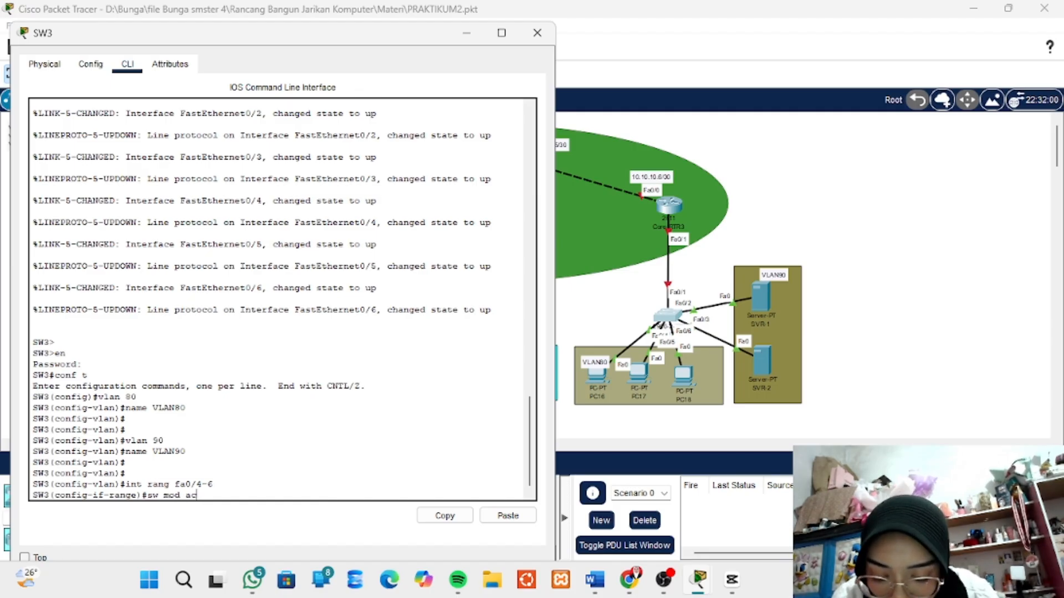
text(c)
key(Return)
- Assign the fa0/4-6 port range to VLAN 80 with sw acc vla 80
text(sw)
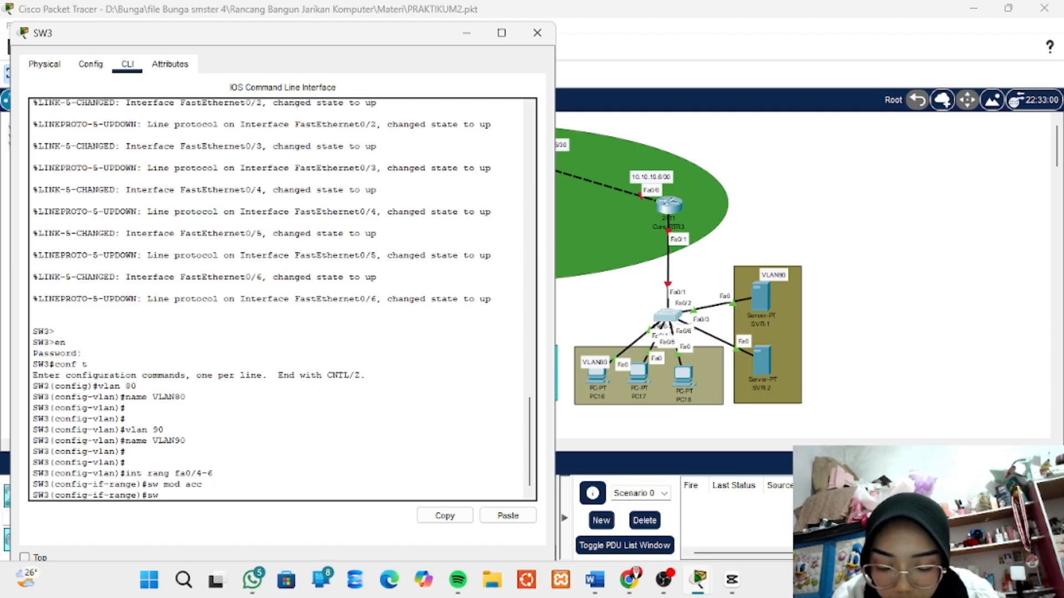
text( acc)
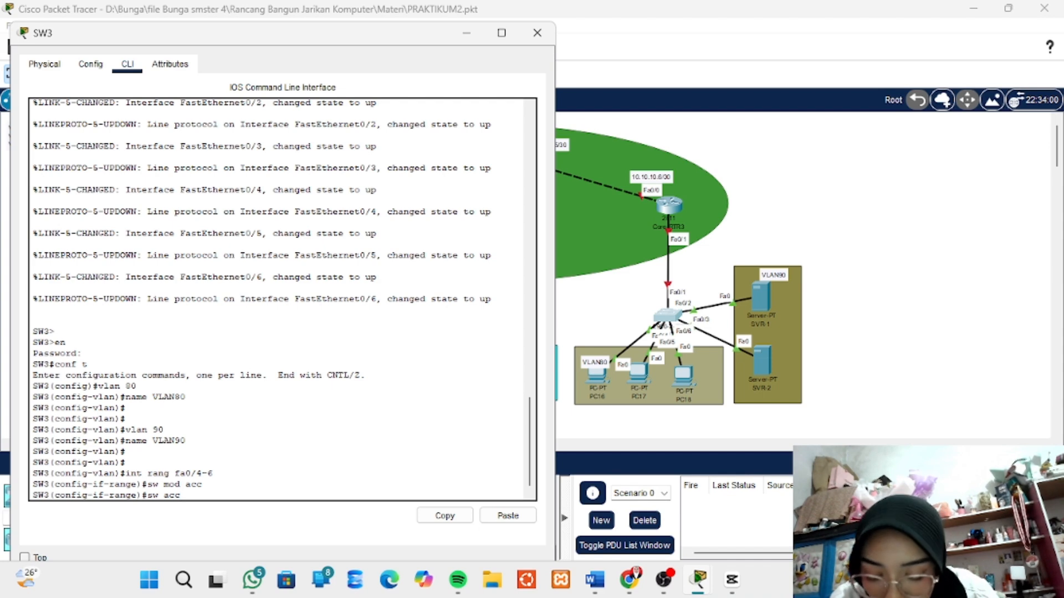
text( v)
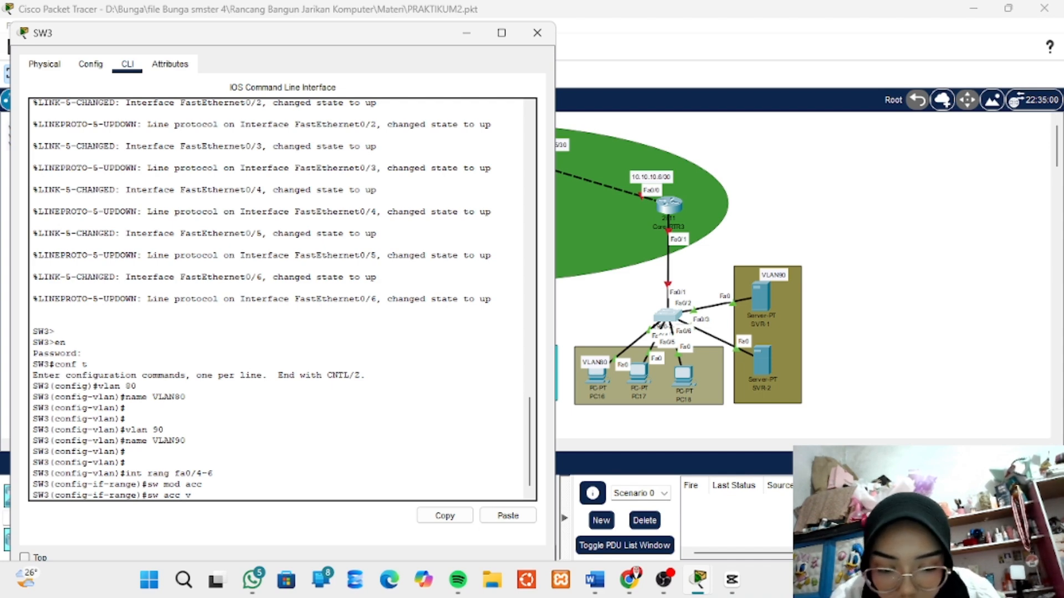
text(la)
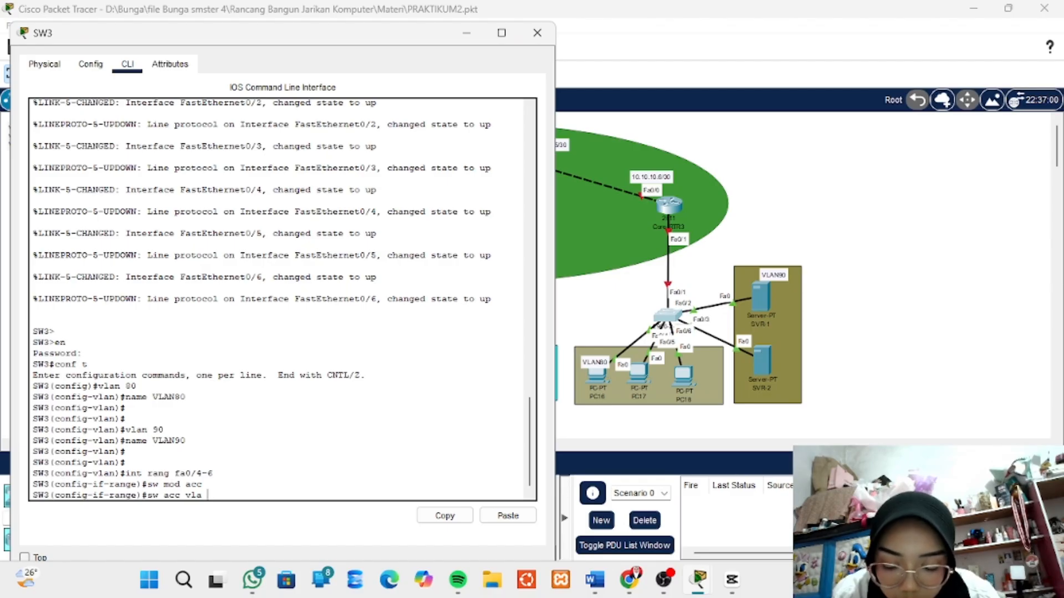
text( 80)
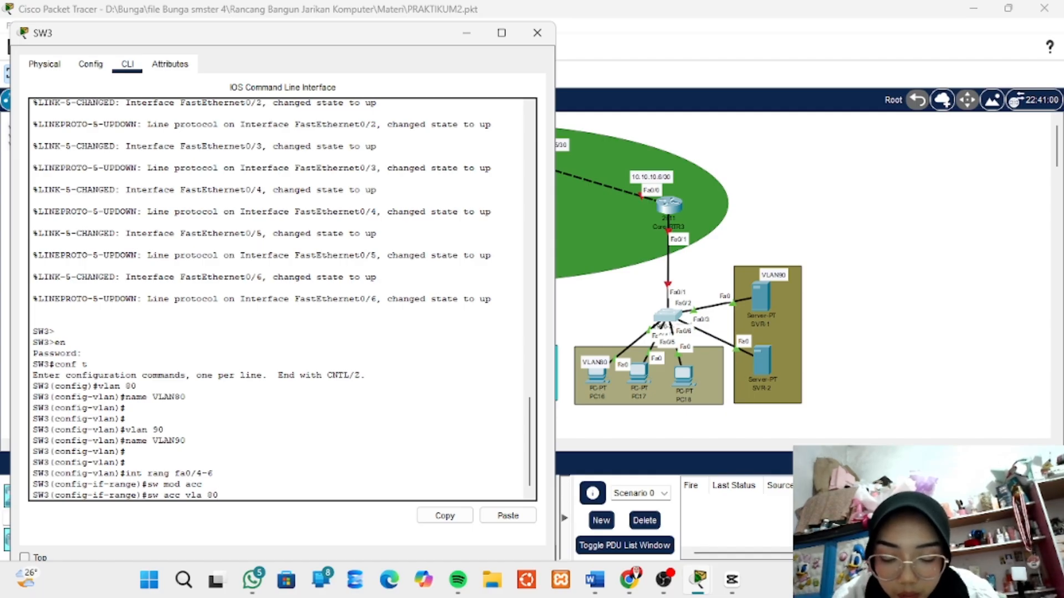
key(Return)
key(Return)
key(Return)
key(Return)
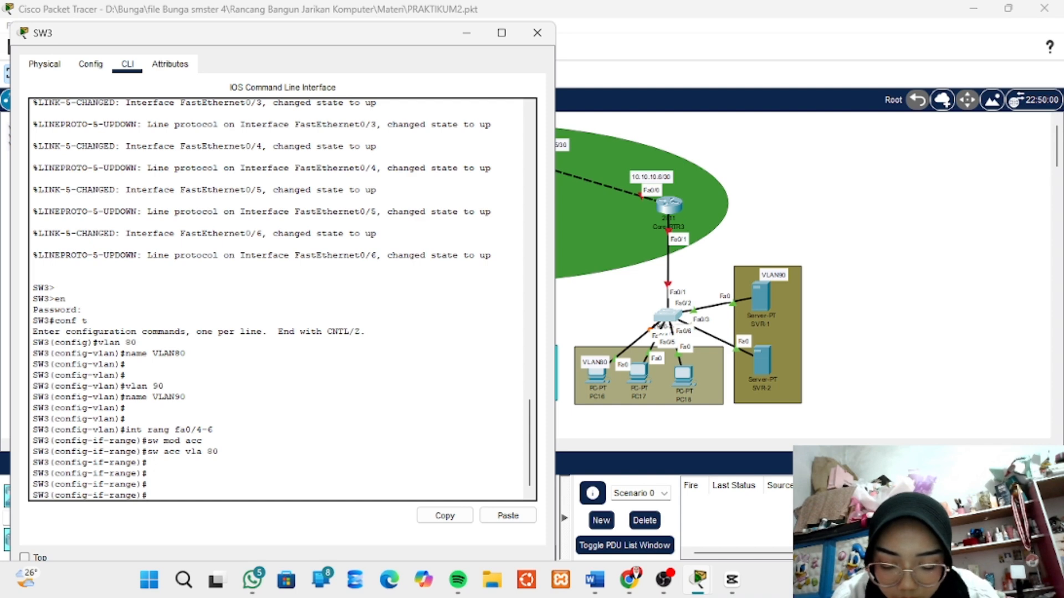
- Try to enable PortFast on the fa0/4-6 range with the command spannig-tree portfast
text(s)
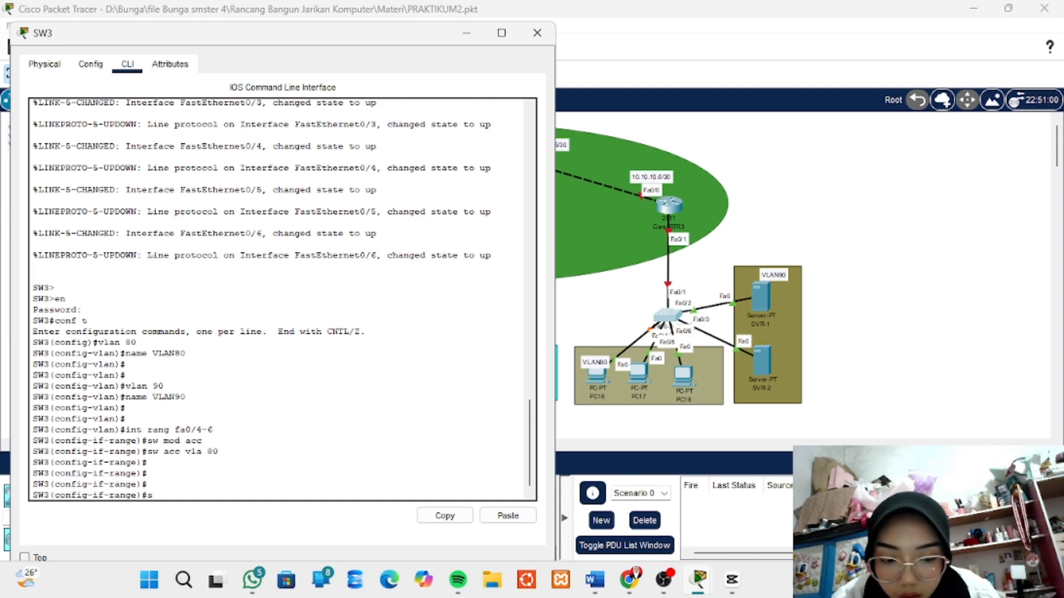
text(panni)
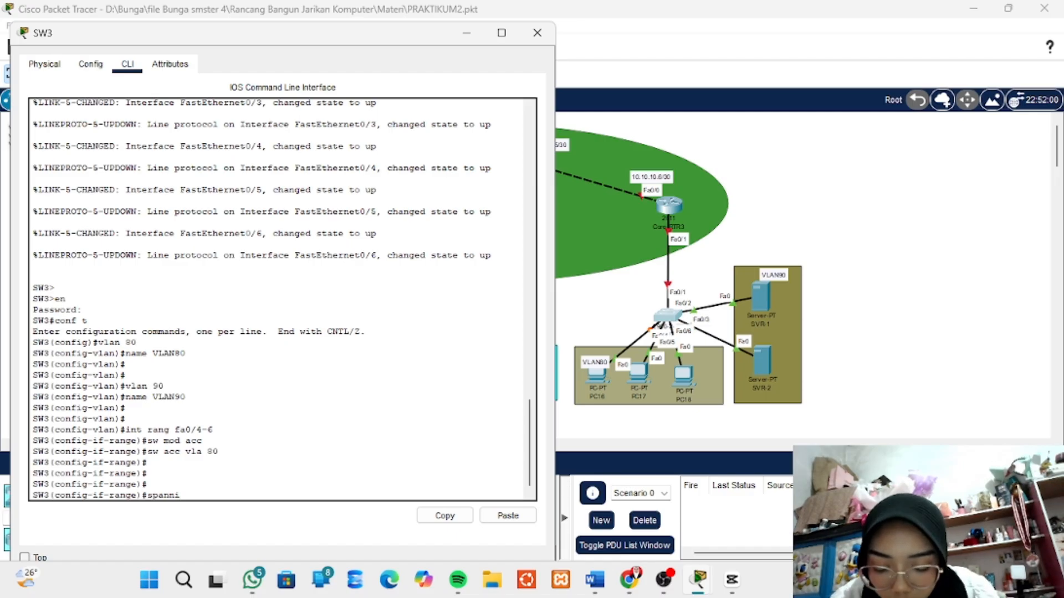
text(g)
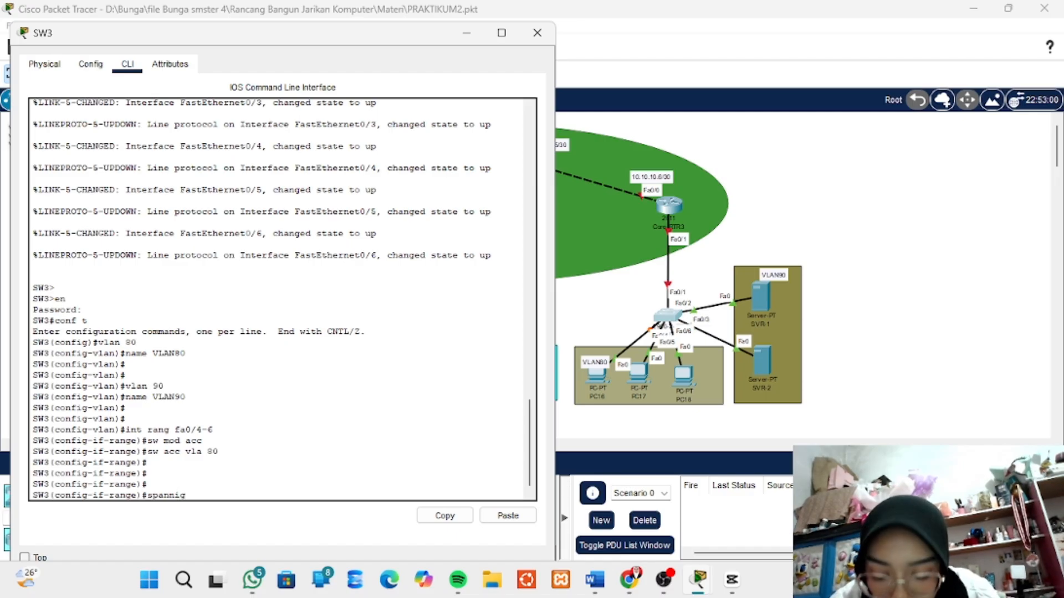
text(-t)
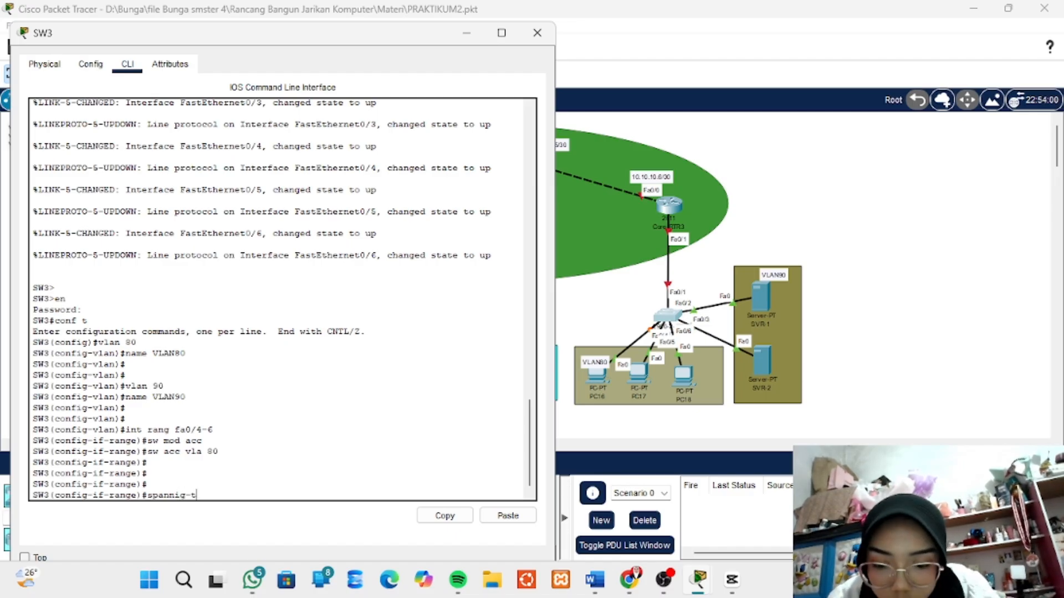
text(ree)
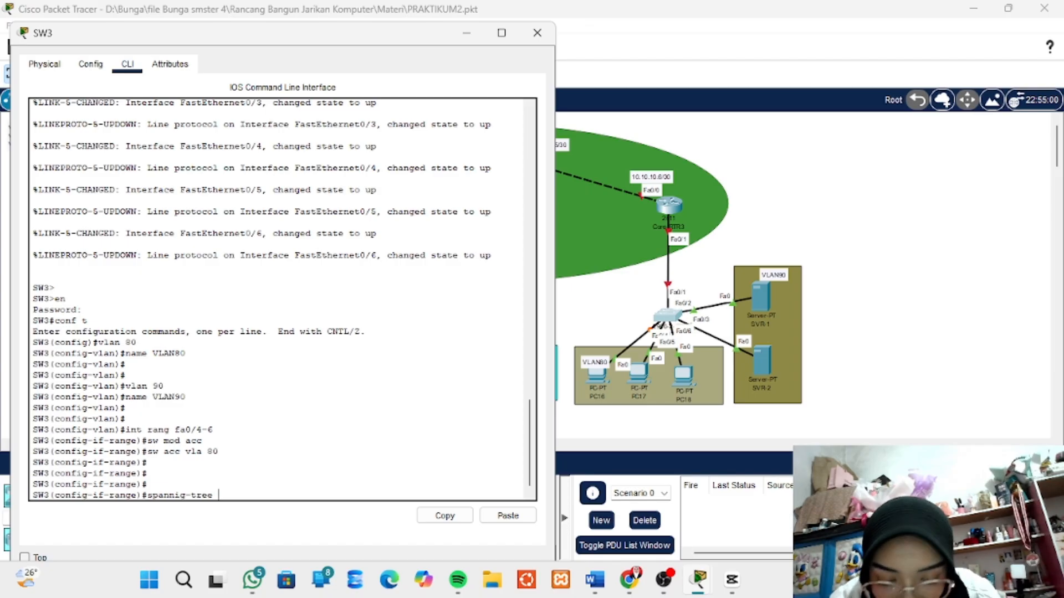
text( port)
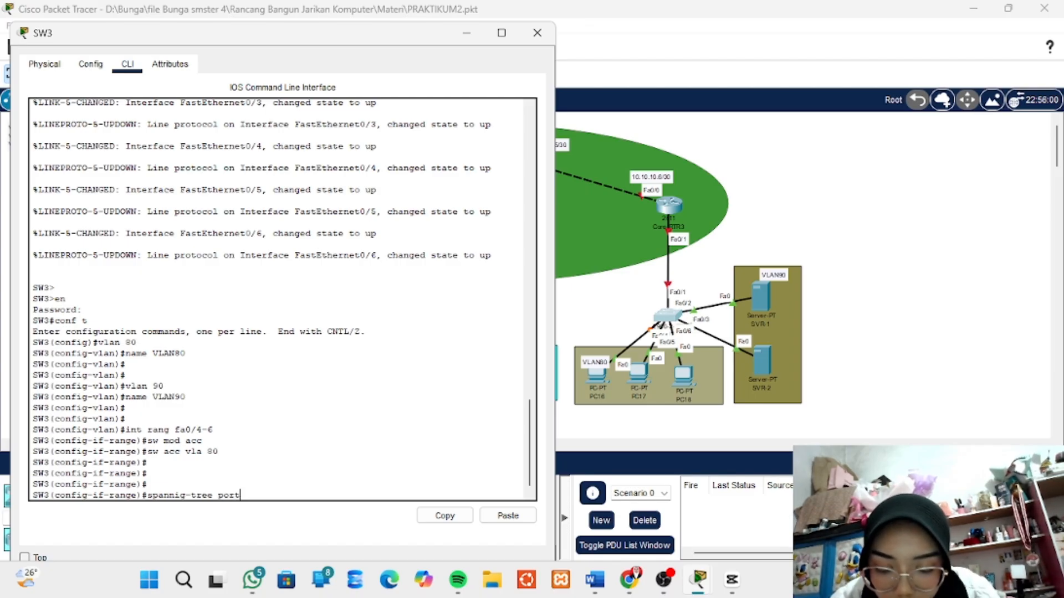
text(fast)
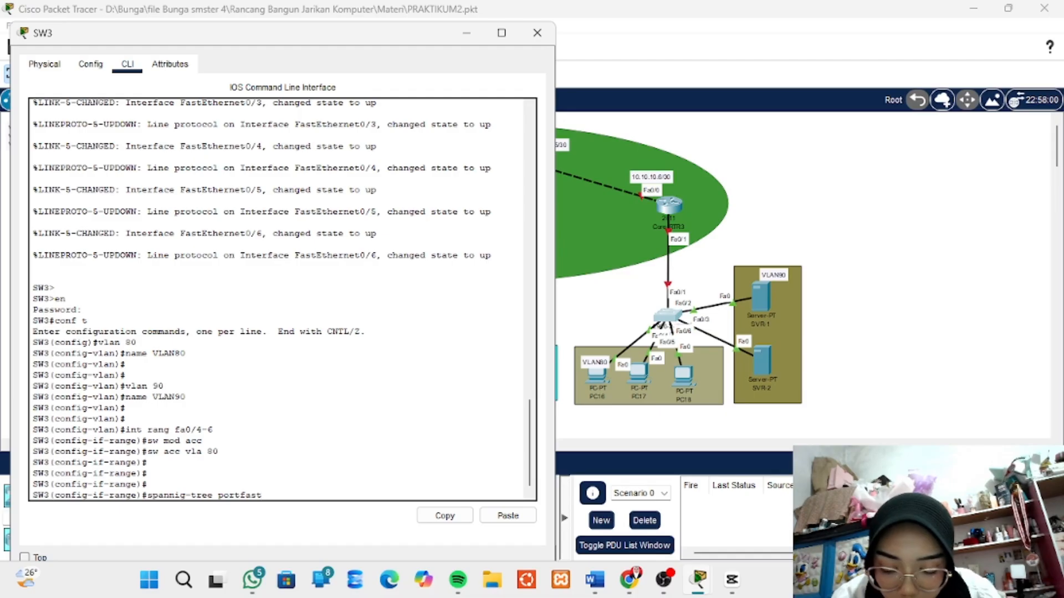
key(Return)
key(Return)
key(Return)
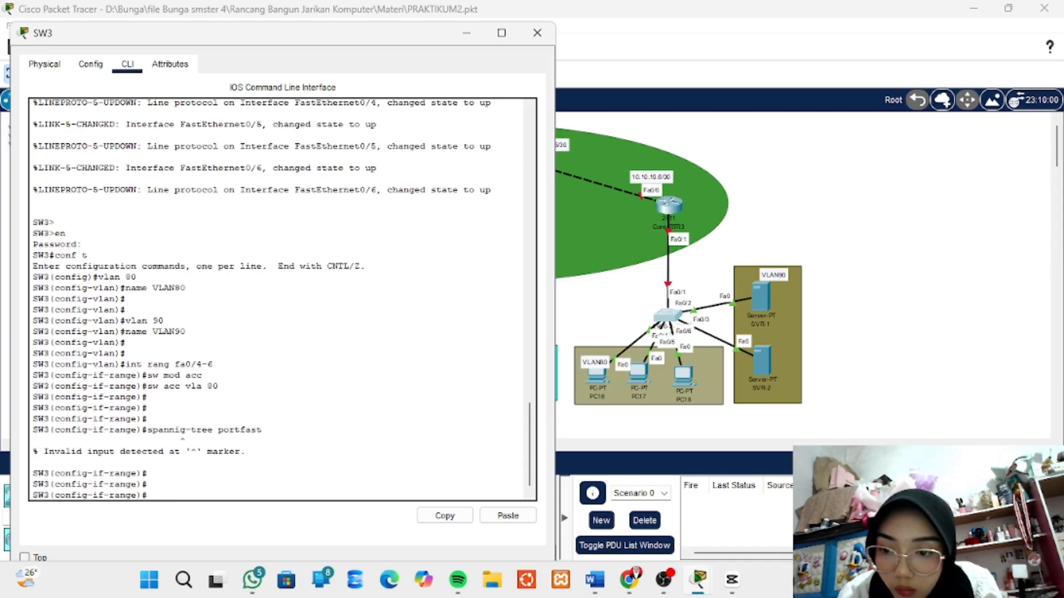
- Try again to enable PortFast on the fa0/4-6 range with the command spanning-tree port fast
text(spann)
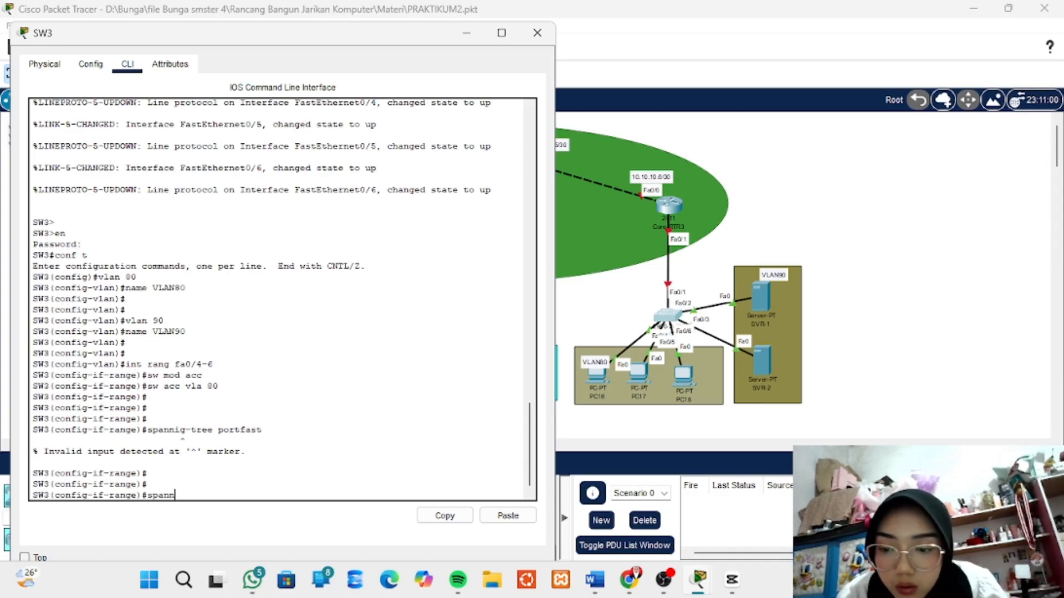
text(ing)
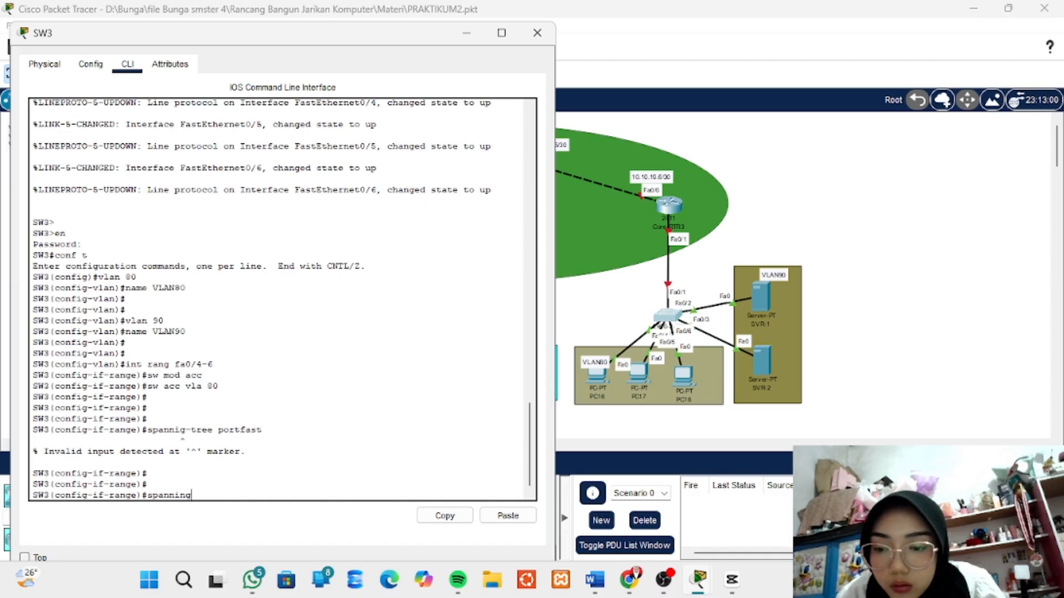
text(-tree)
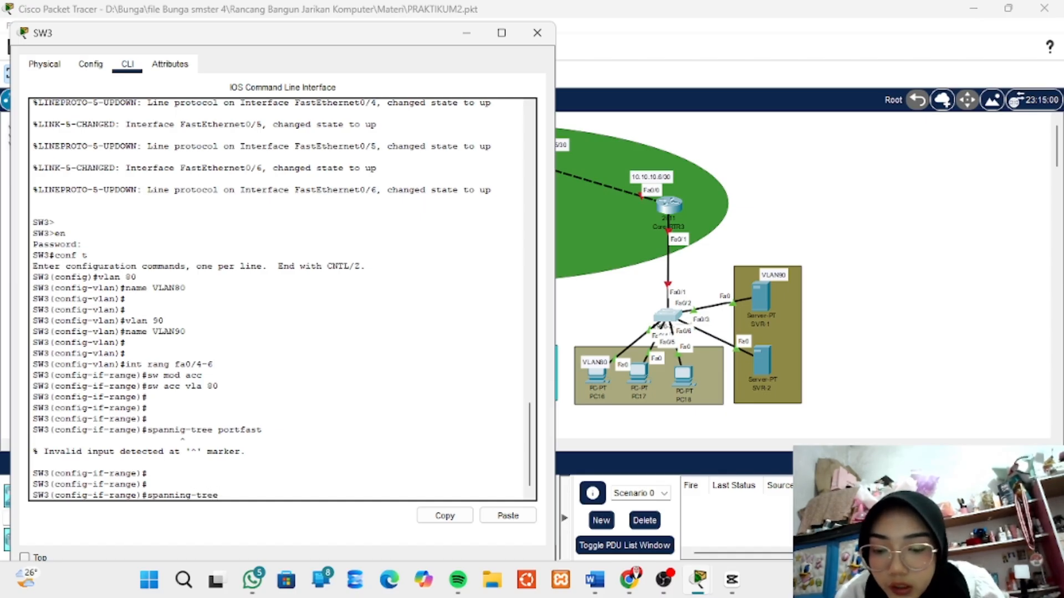
text( potr)
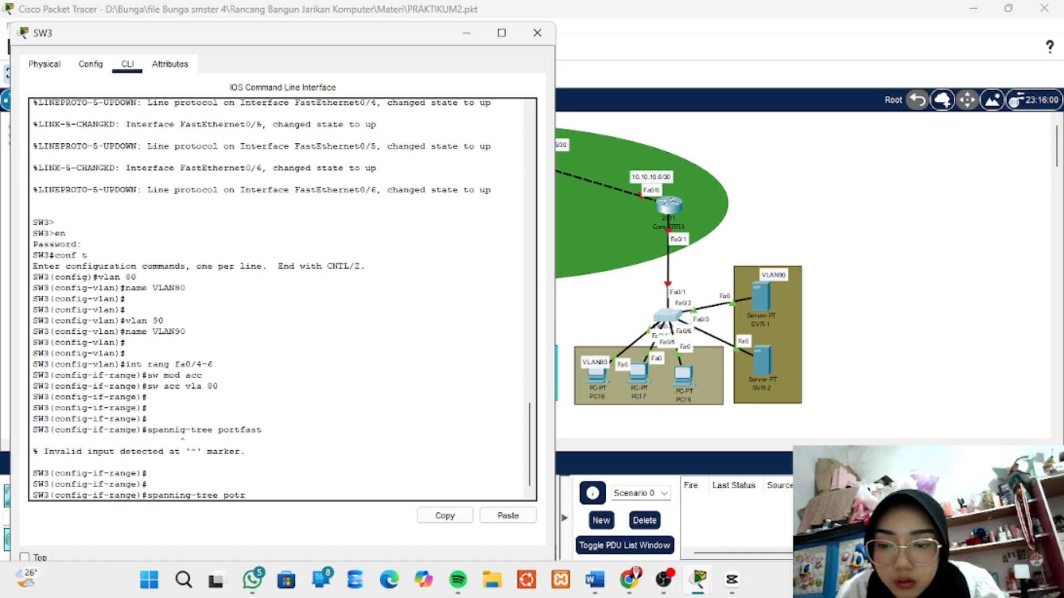
key(BackSpace)
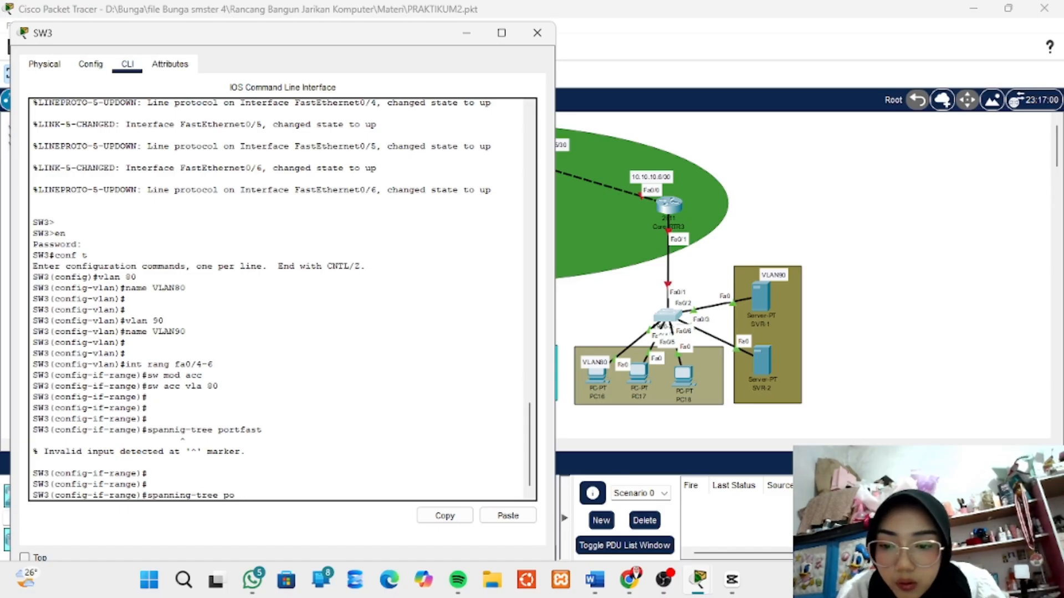
text(rt fast)
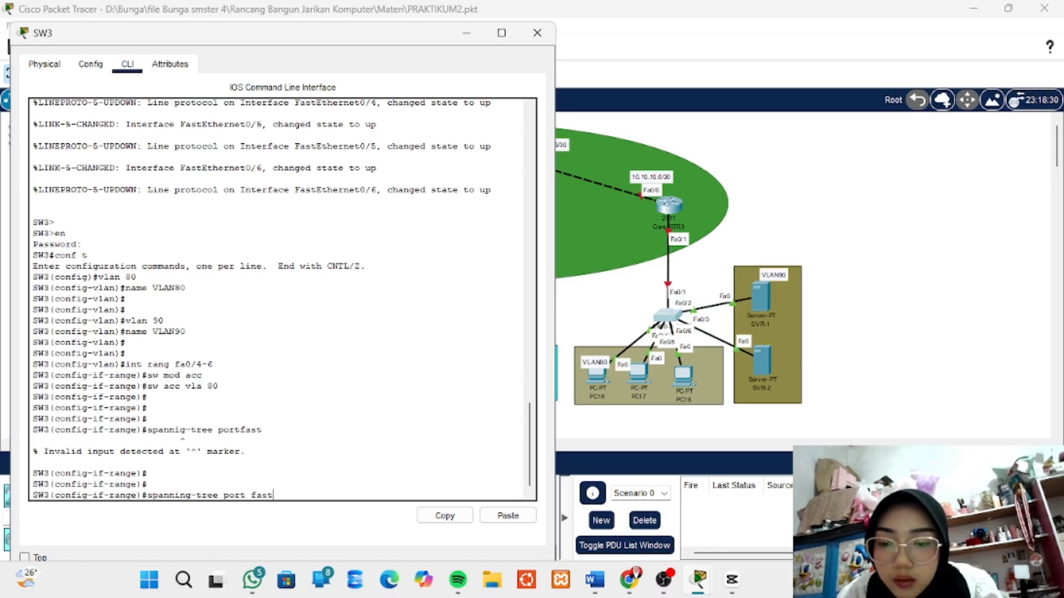
key(Return)
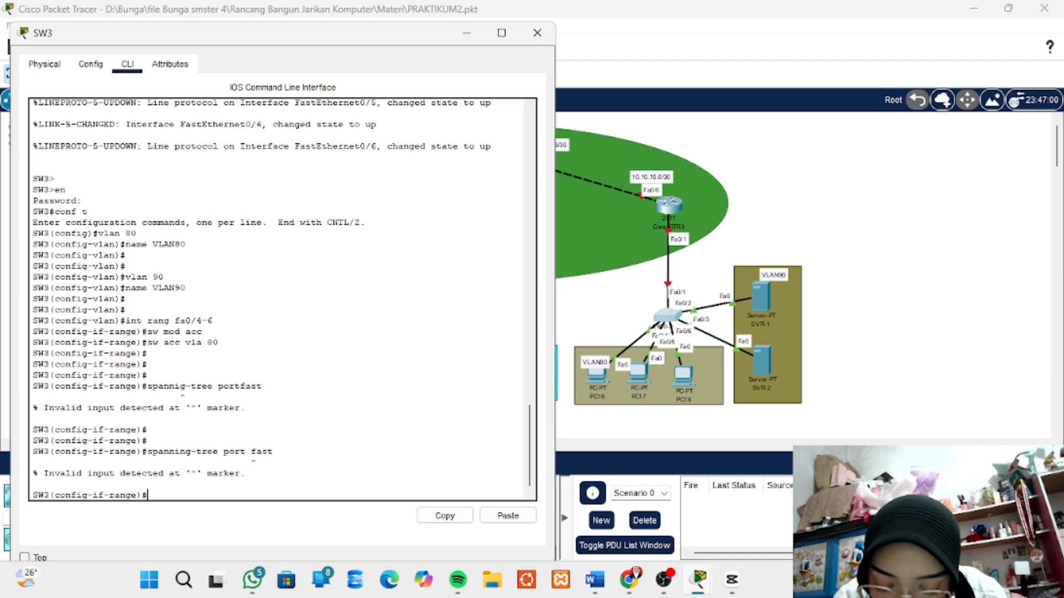
- Enable PortFast on the fa0/4-6 range with the command spanning-tree portfast
text(spann)
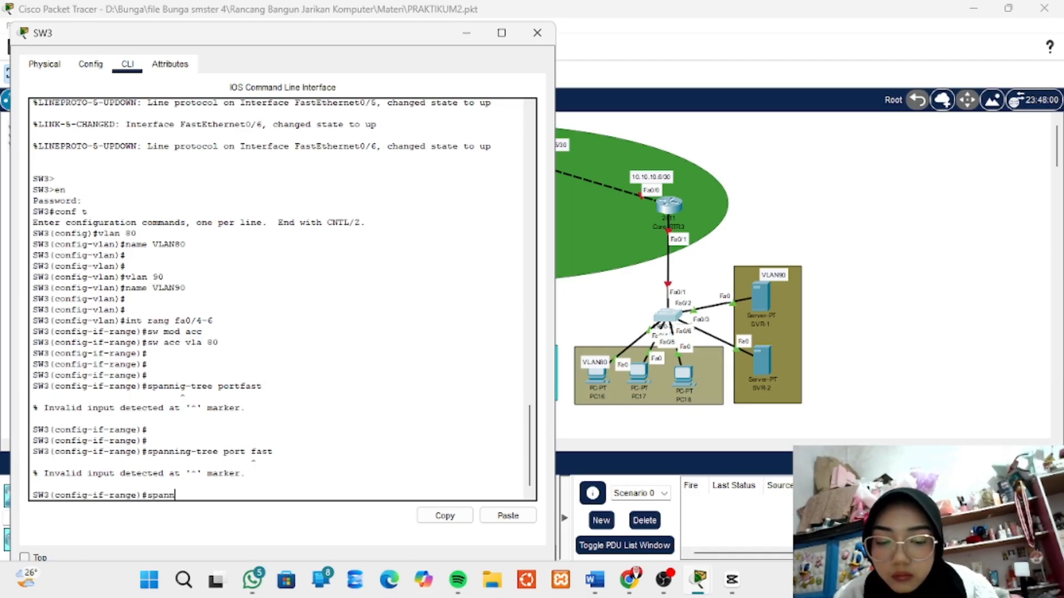
text(ing)
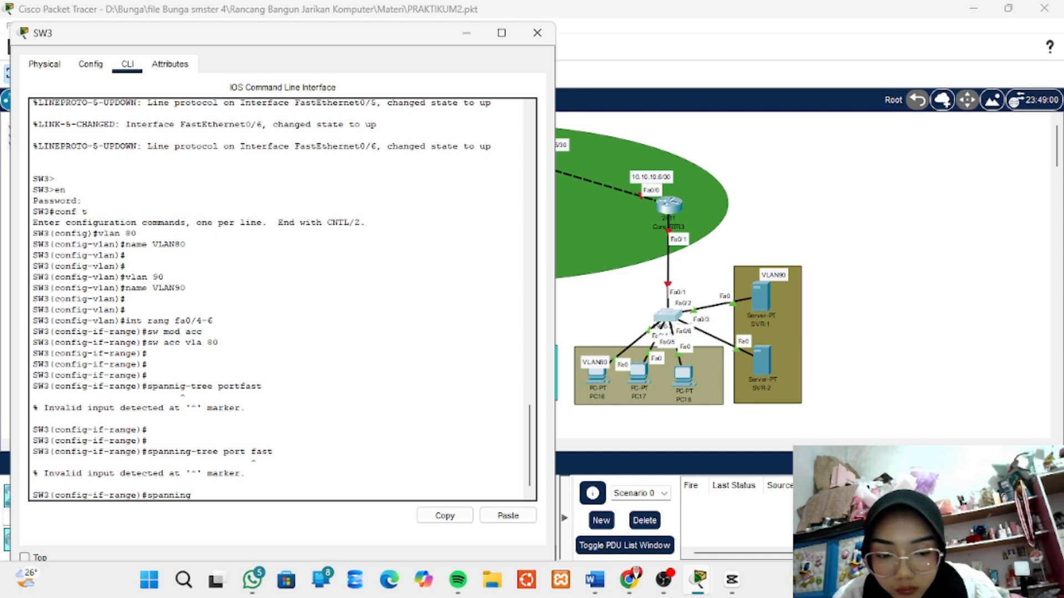
text(-tree)
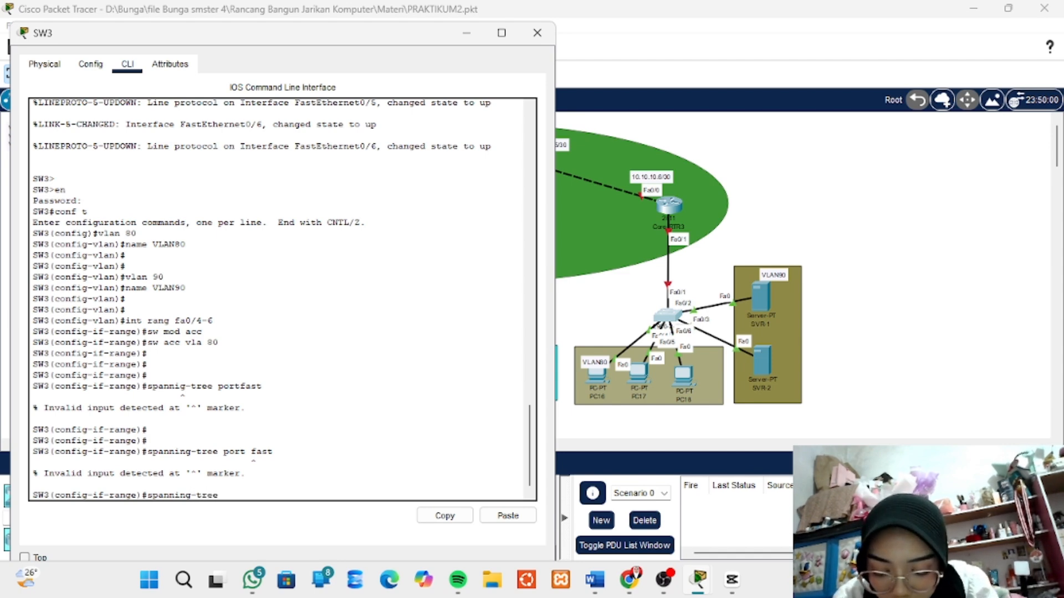
text( por)
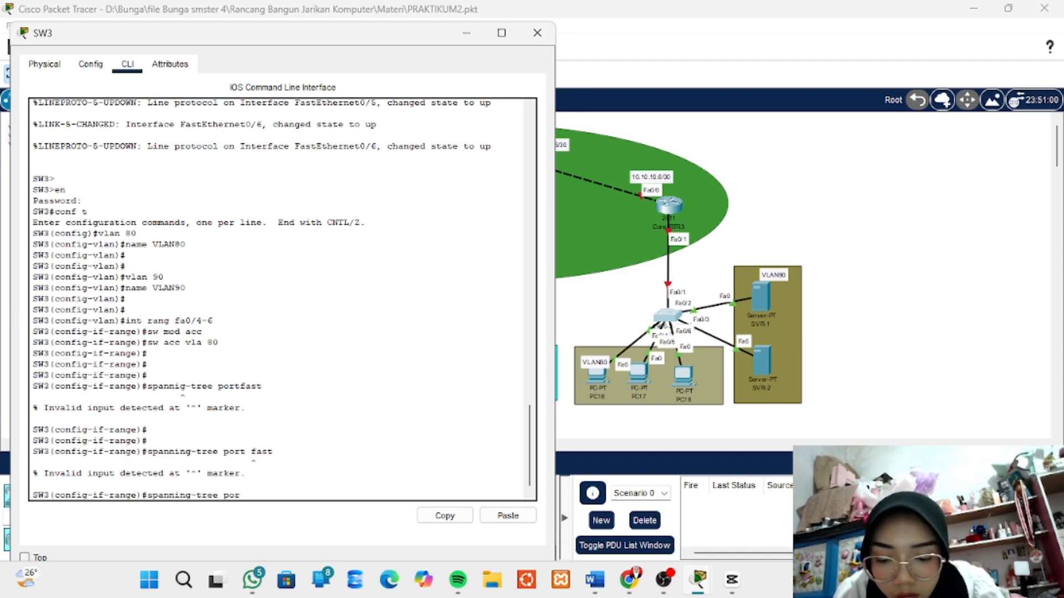
text(tfast)
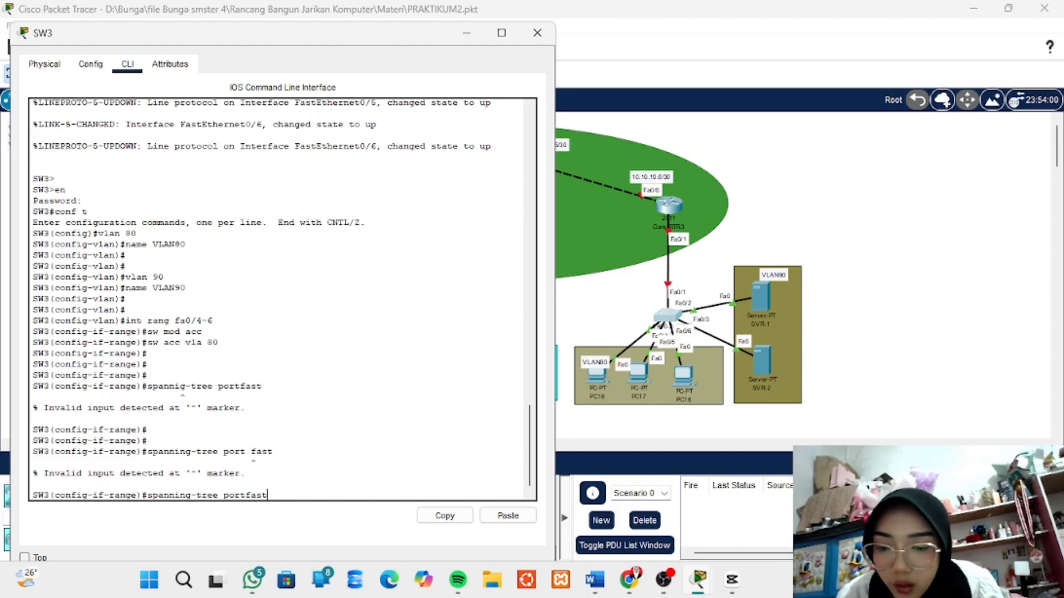
key(Return)
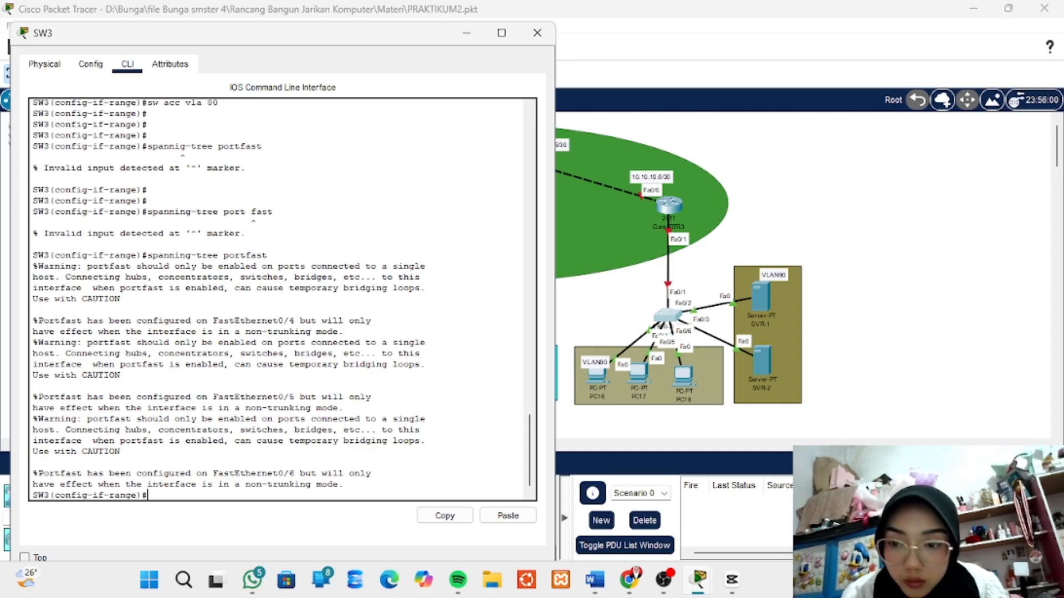
key(Return)
key(Return)
key(Return)
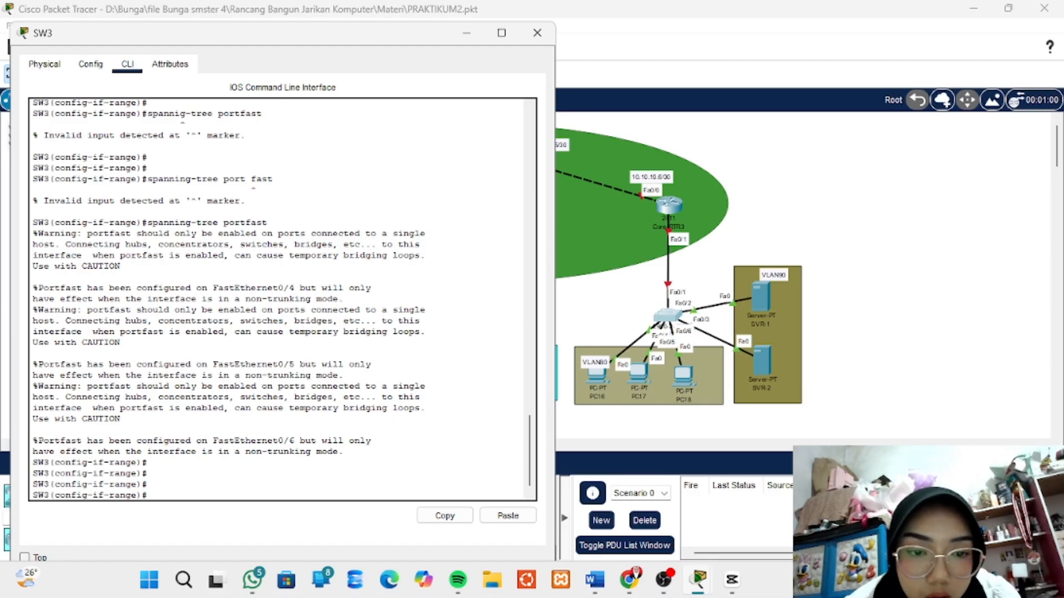
- Shift SVR-1, SVR-2 and switch SW3 slightly in the topology to separate their port labels, and reopen SW3's command line
mouse_move(761, 297)
mouse_down()
mouse_move(769, 288)
mouse_move(759, 292)
mouse_up()
drag(762, 360, 768, 352)
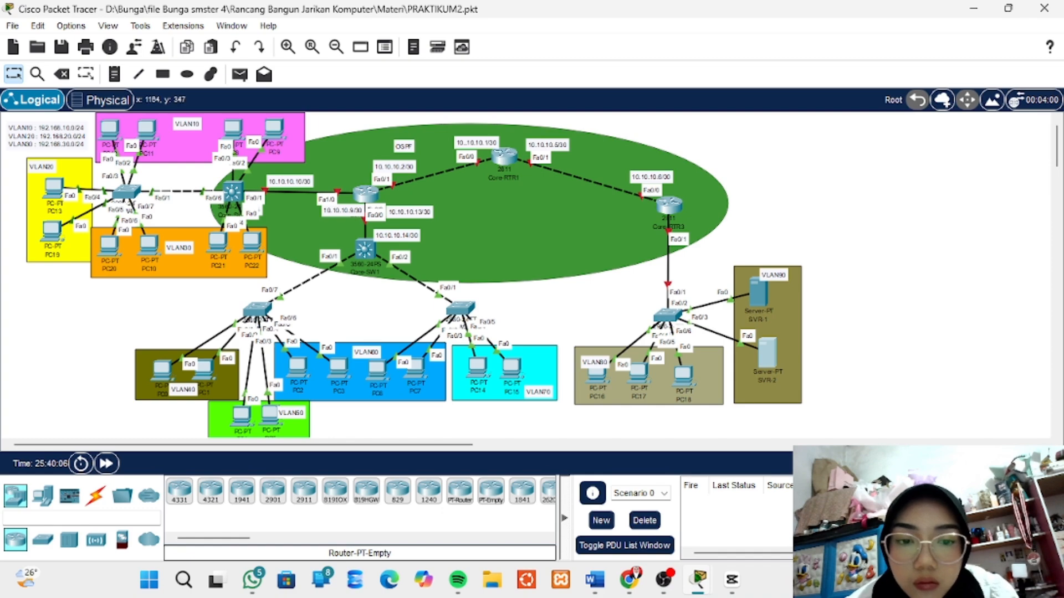
click(668, 315)
drag(668, 315, 668, 304)
click(668, 304)
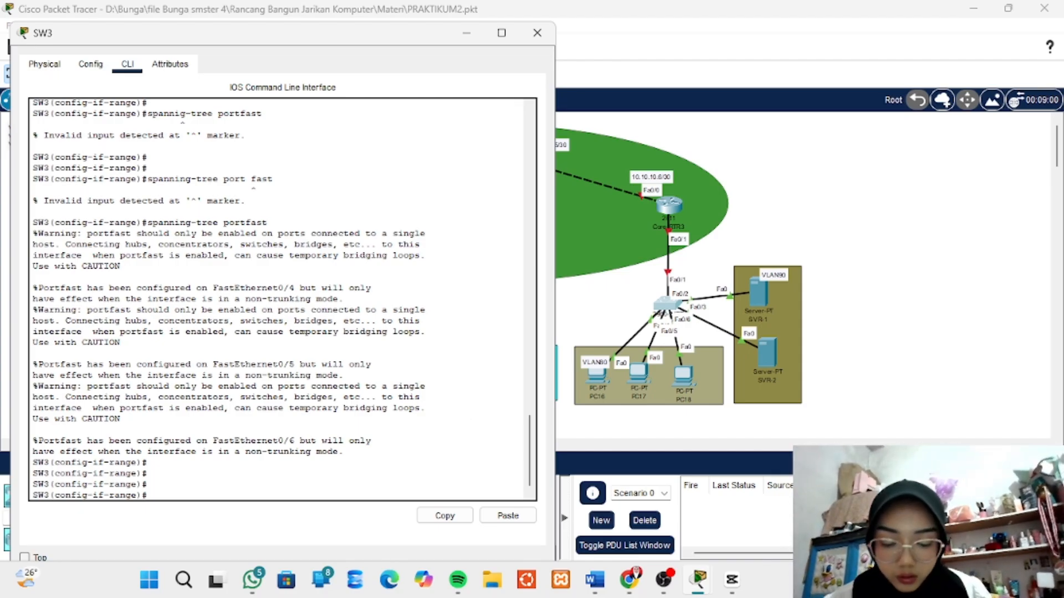
- Enter configuration of the fa0/2-3 range with int rang fa0/2-3 and set its ports to access mode with sw mod acc
text(int)
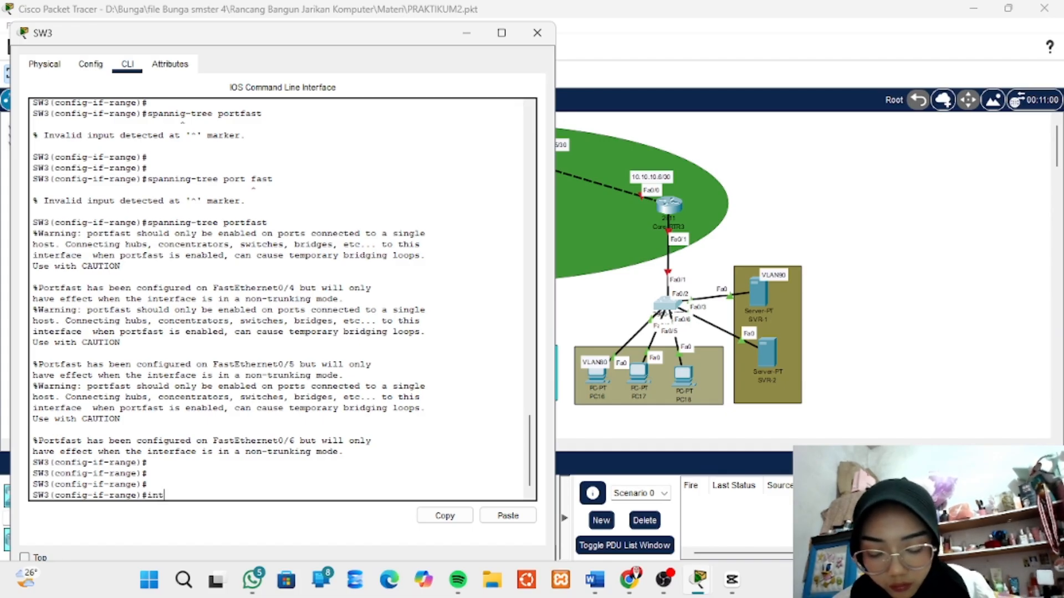
text( ran)
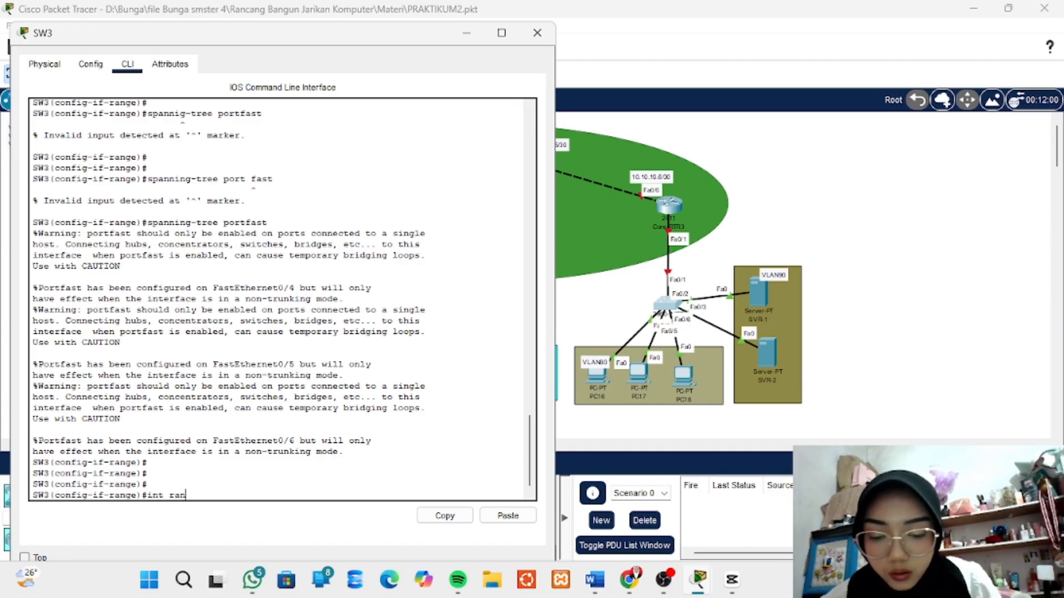
text(g fa)
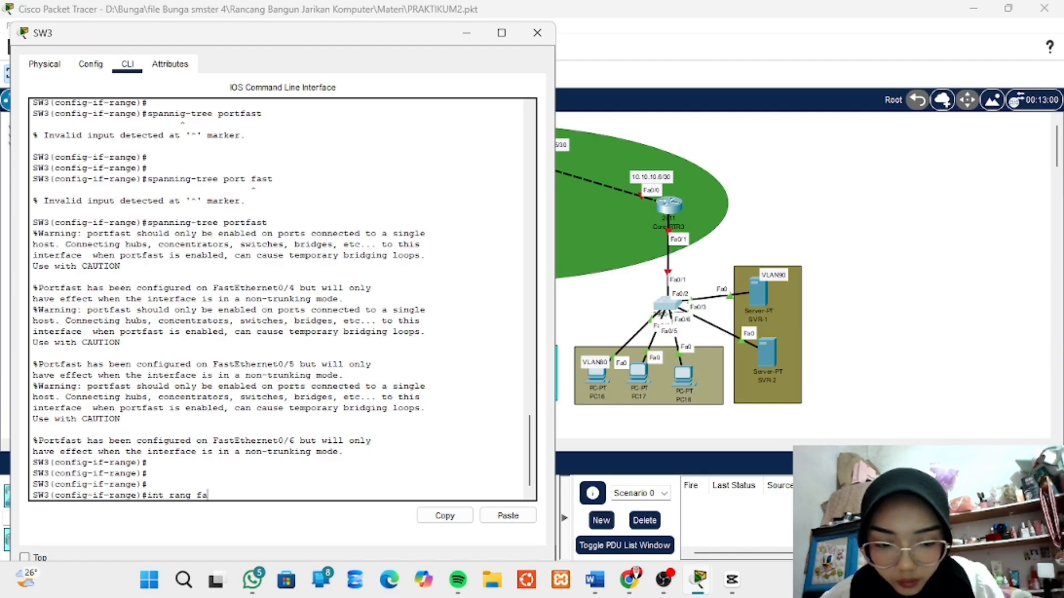
text(0/)
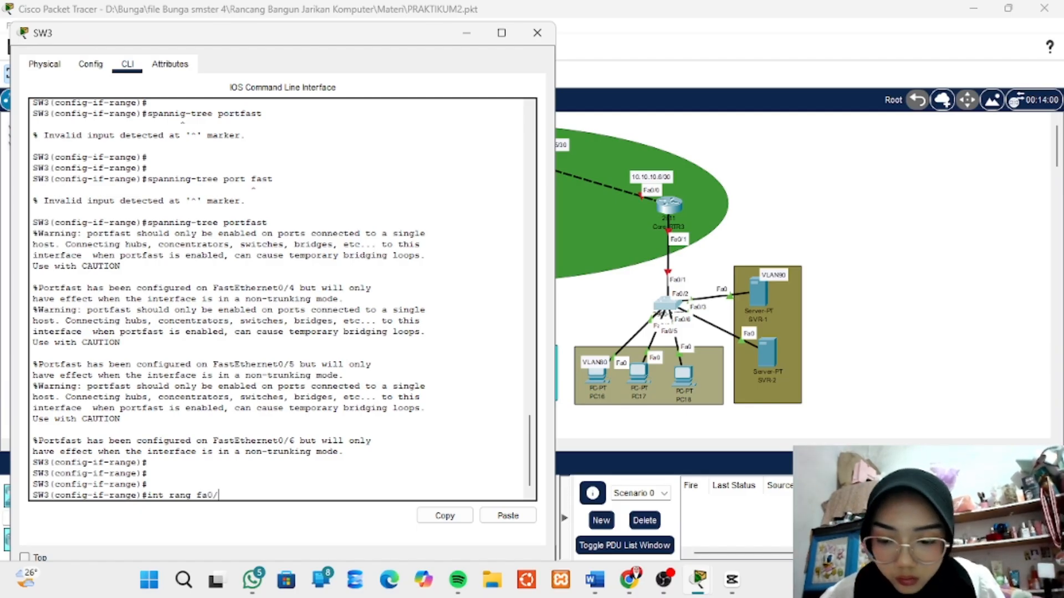
text(2)
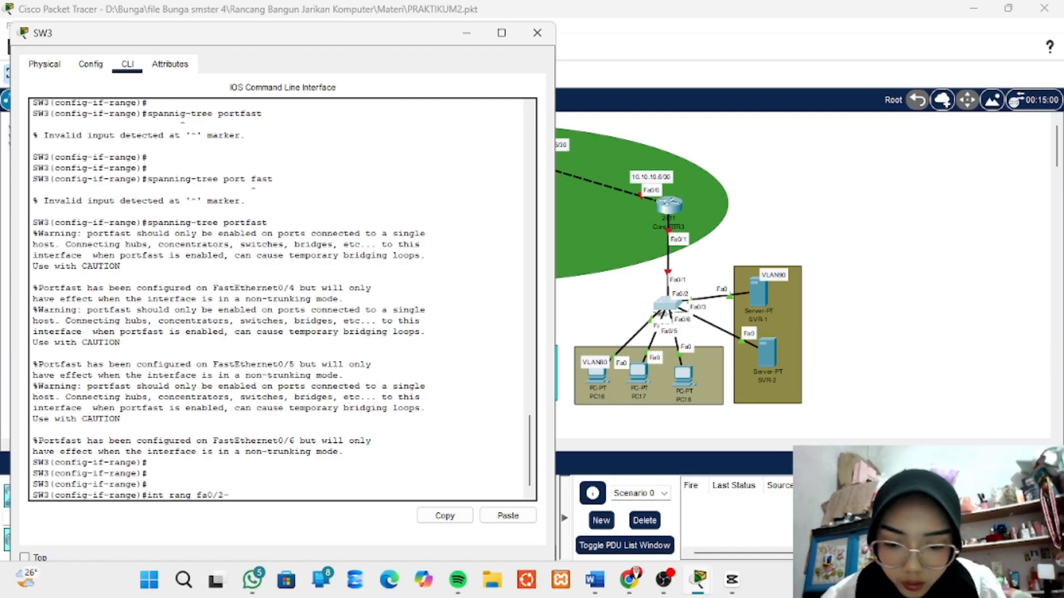
text(-3)
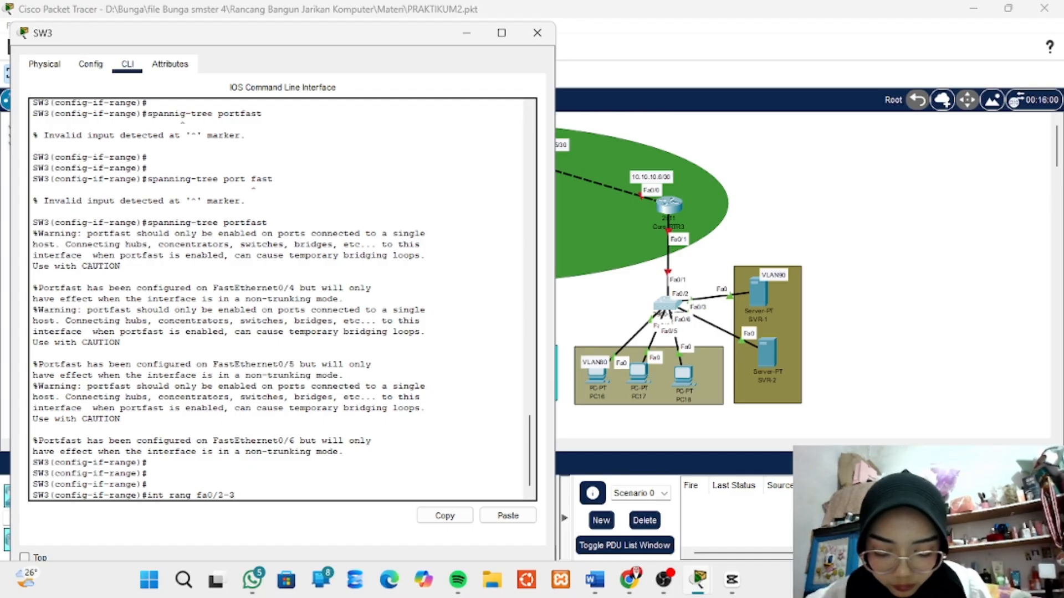
key(Return)
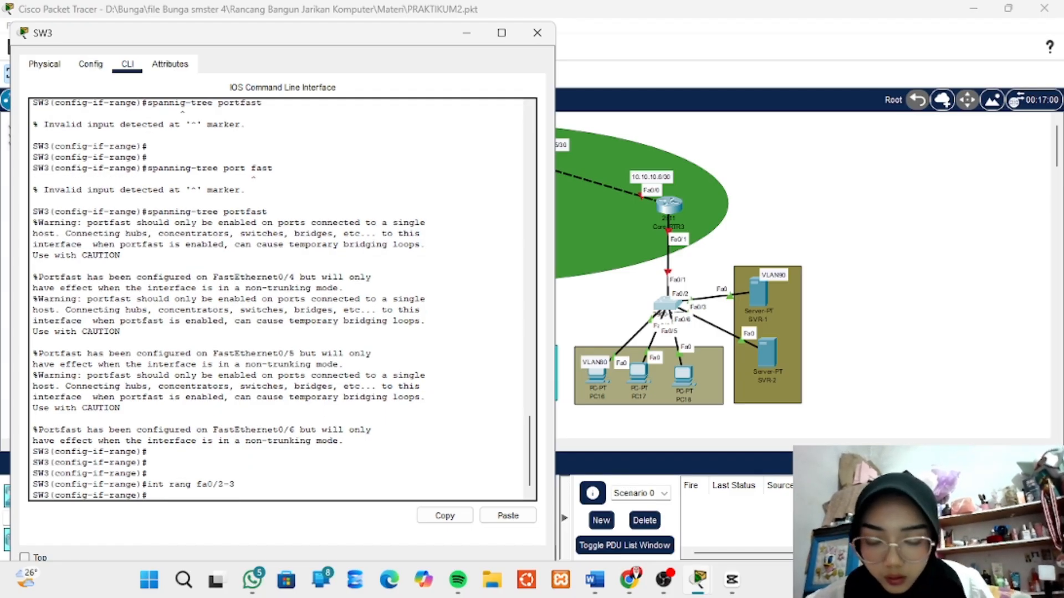
text(sw)
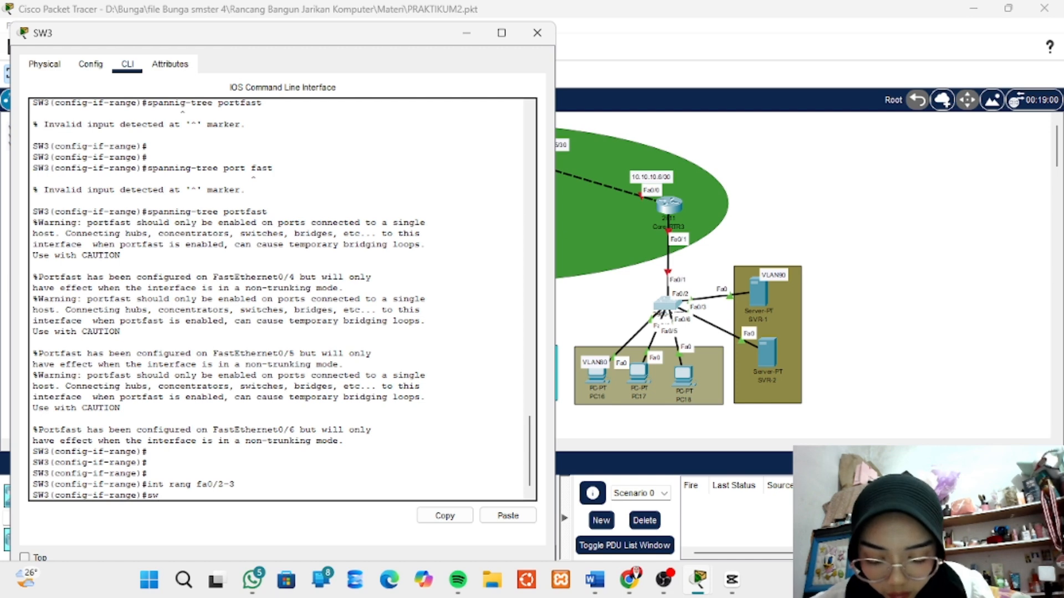
text( mod acc)
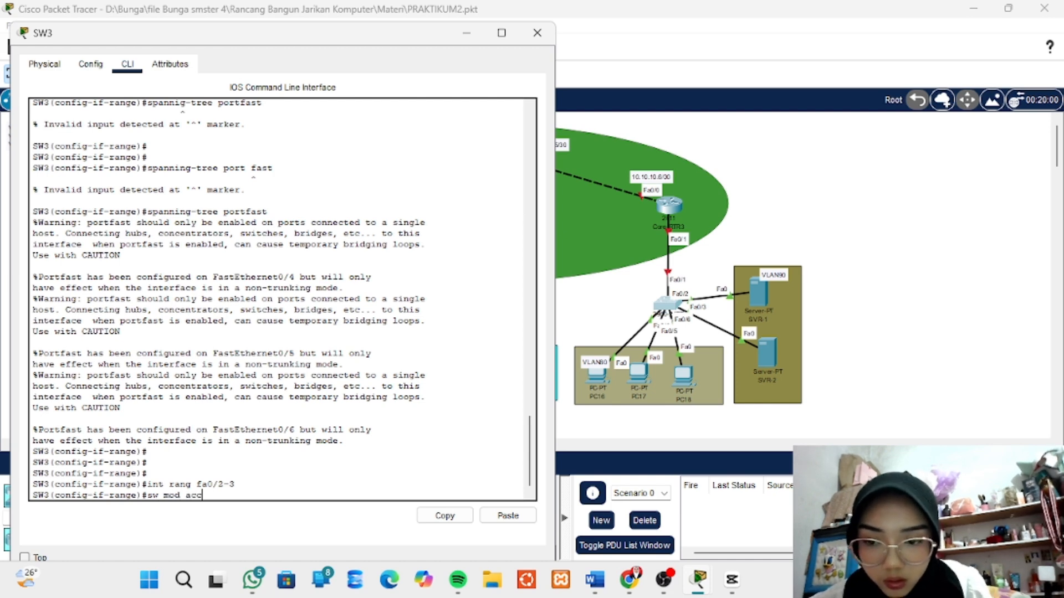
key(Return)
- Assign the fa0/2-3 port range to VLAN 90 with sw acc vla 90
text(sw)
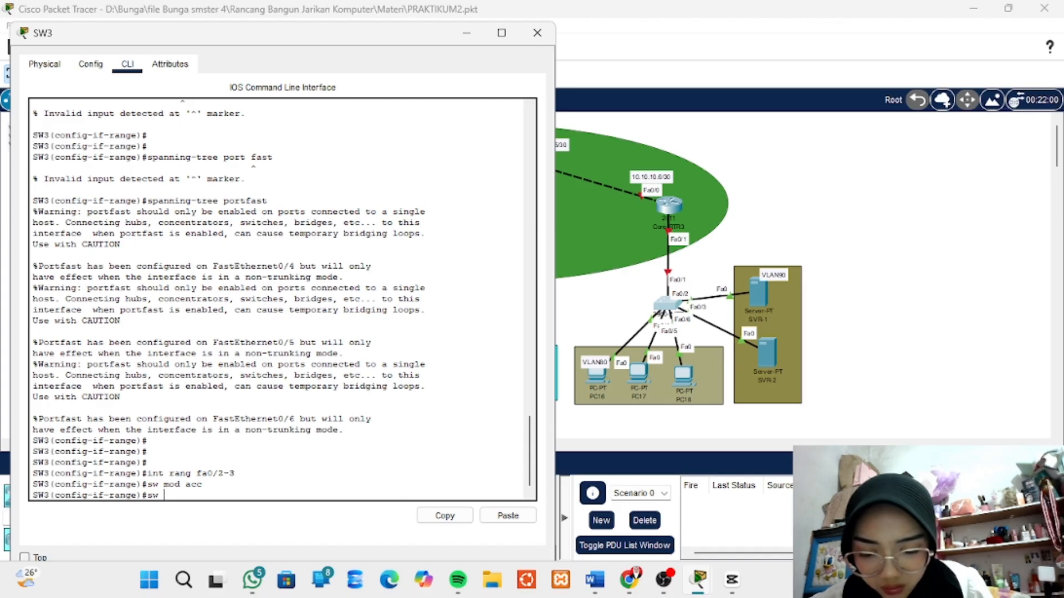
text( acc vl)
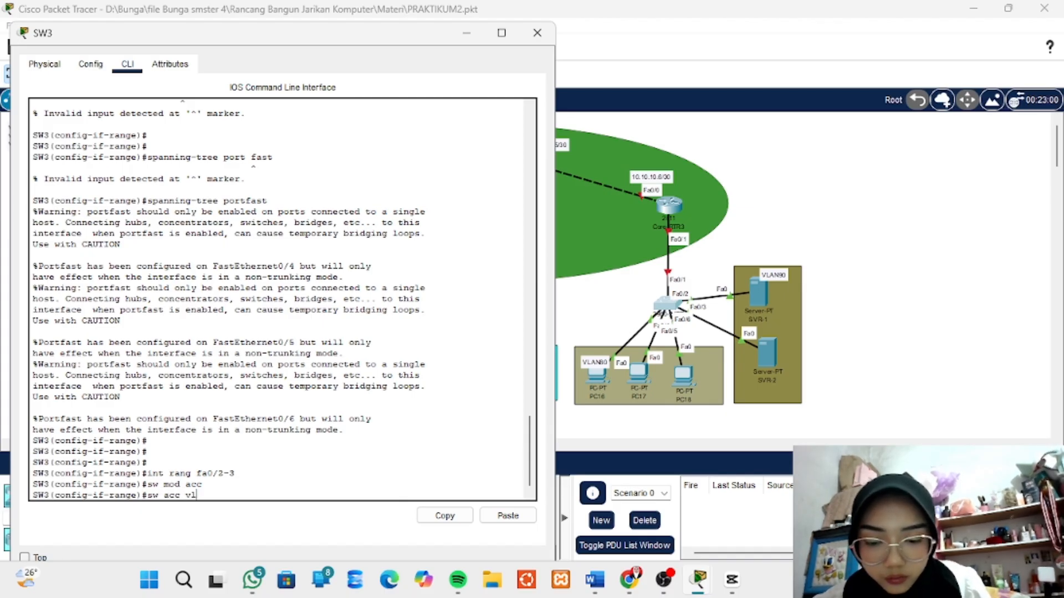
text(a 9)
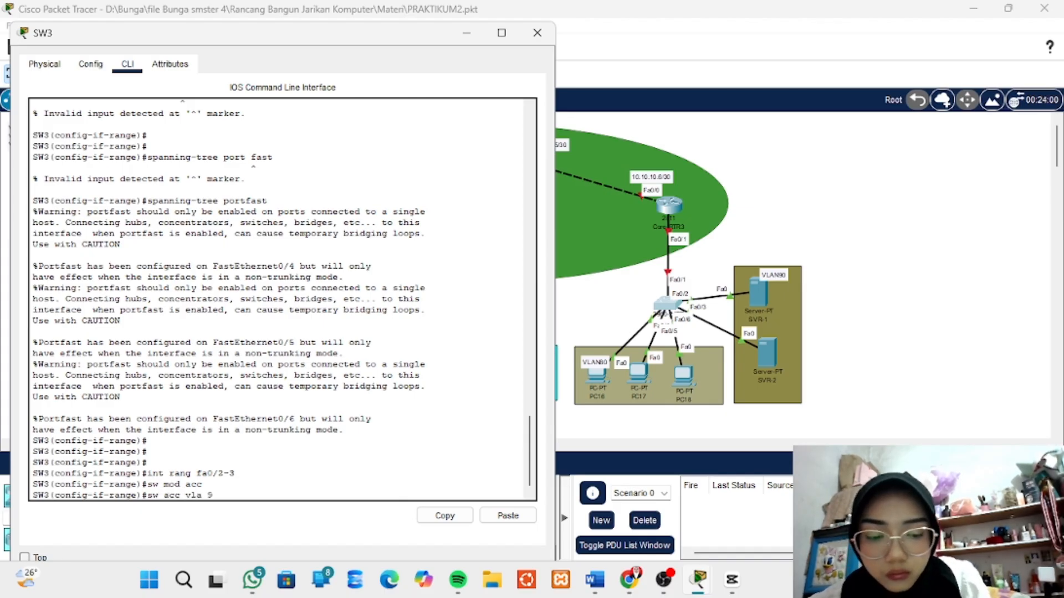
text(0)
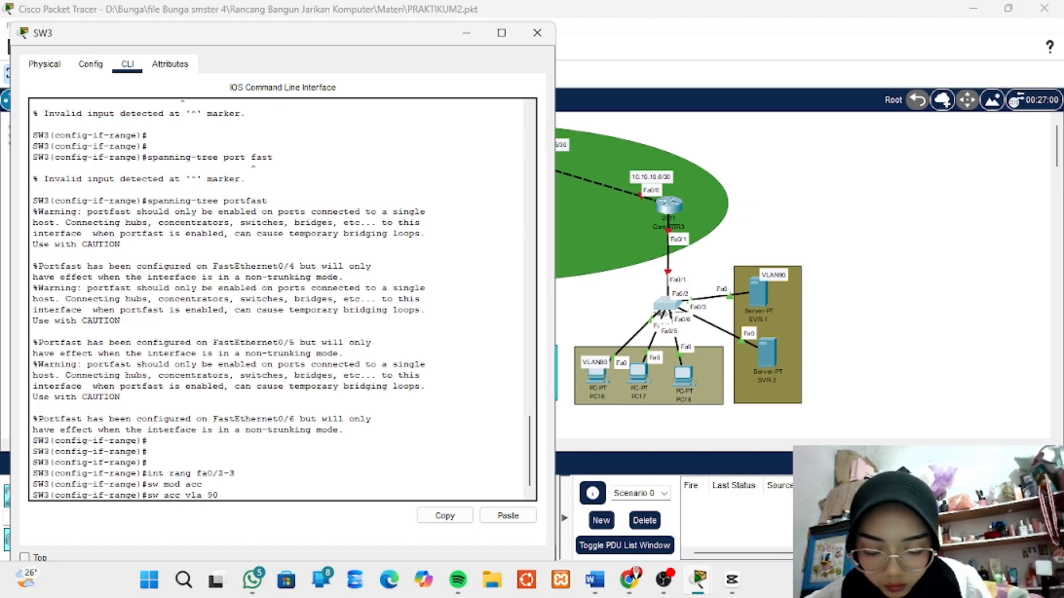
key(Return)
key(Return)
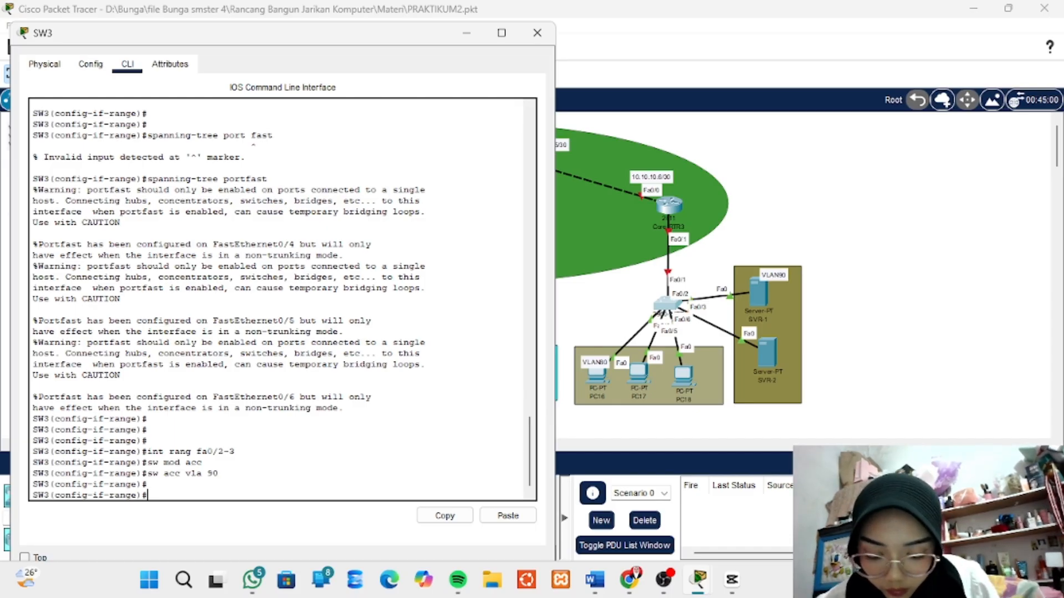
- Enter configuration of interface fa0/1 and set it to trunk mode with sw mod trunk
text(int )
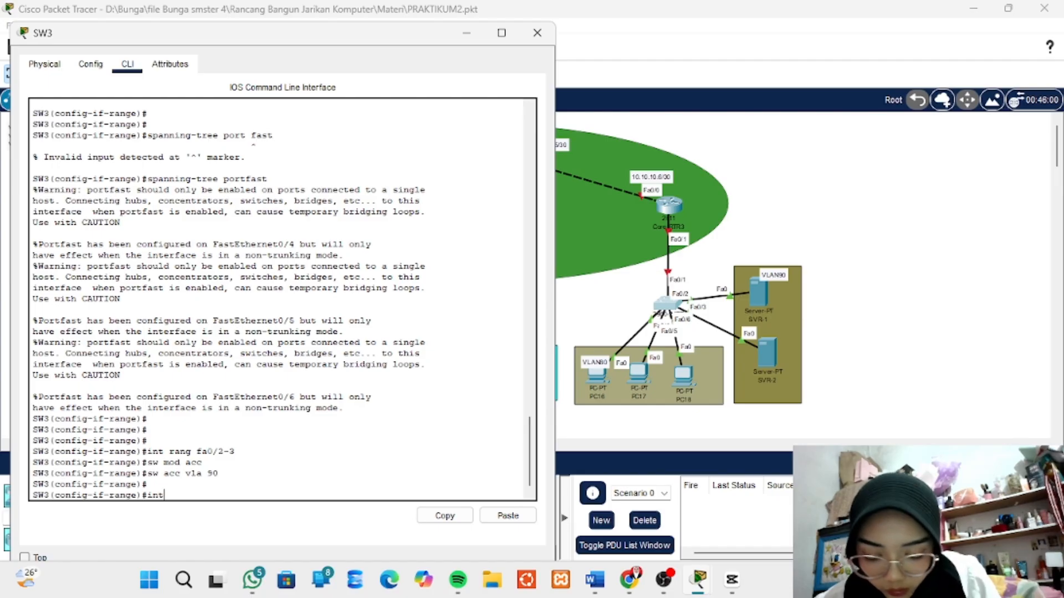
text(fa)
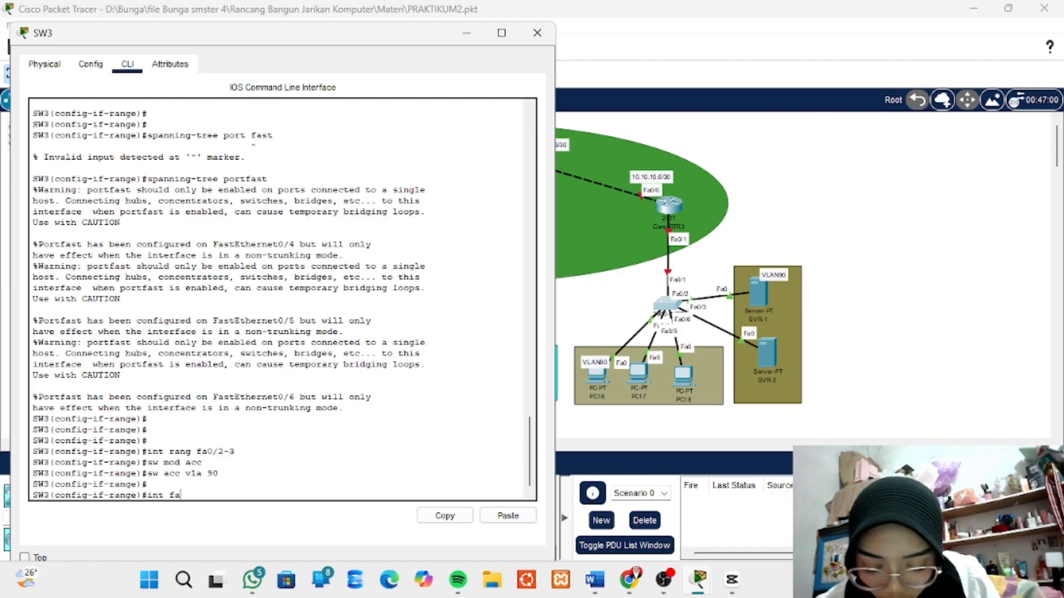
text(0/)
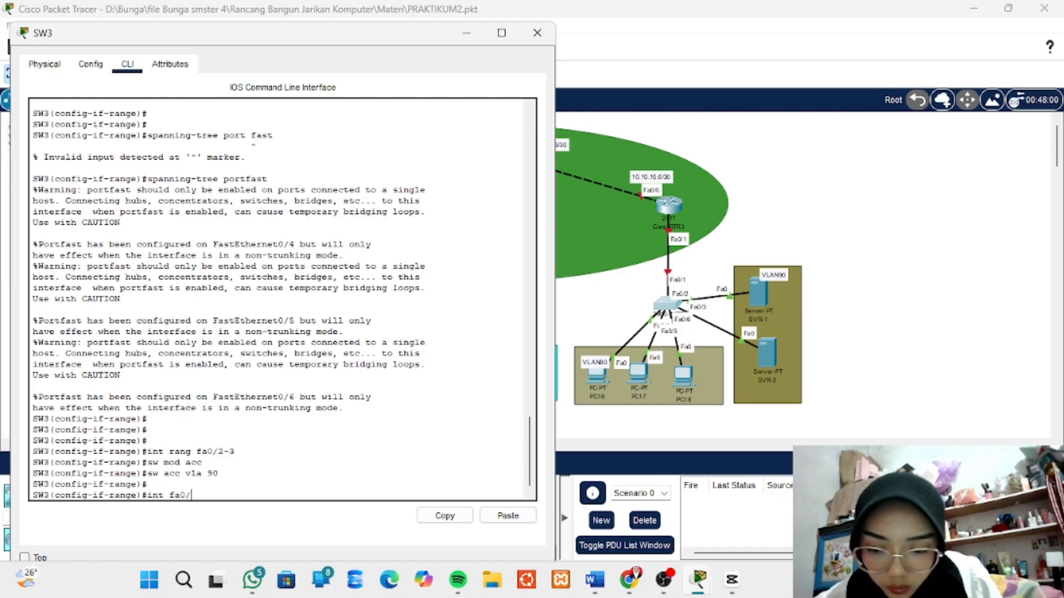
text(1)
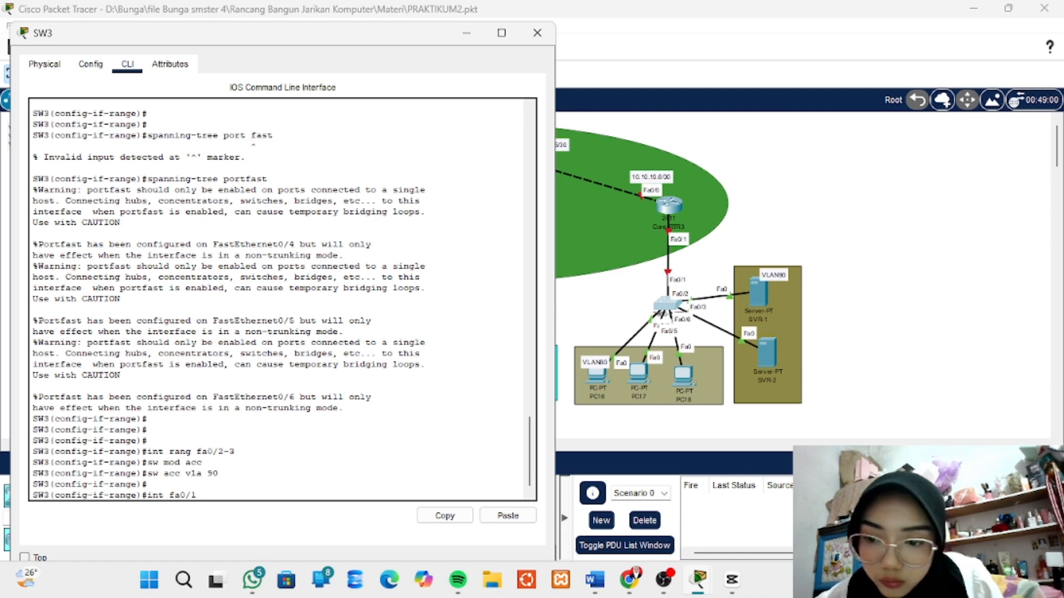
key(Return)
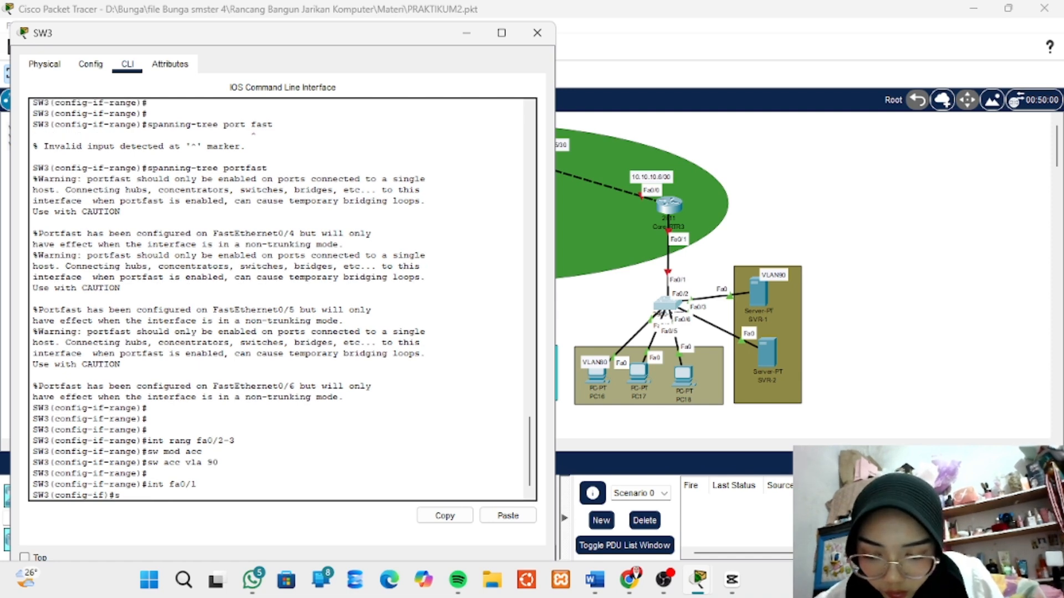
text(sw mod)
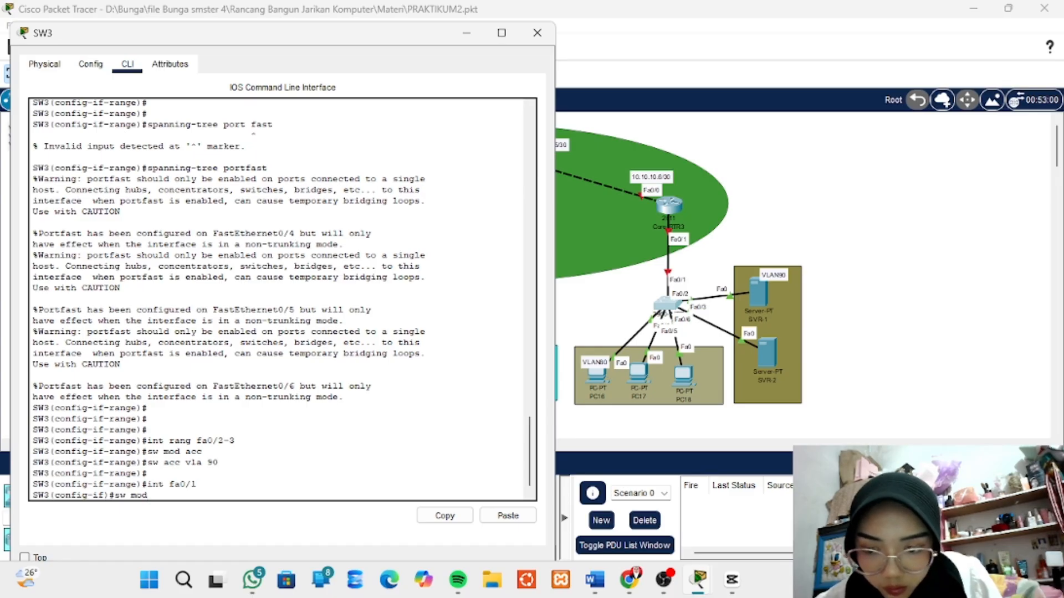
text(t)
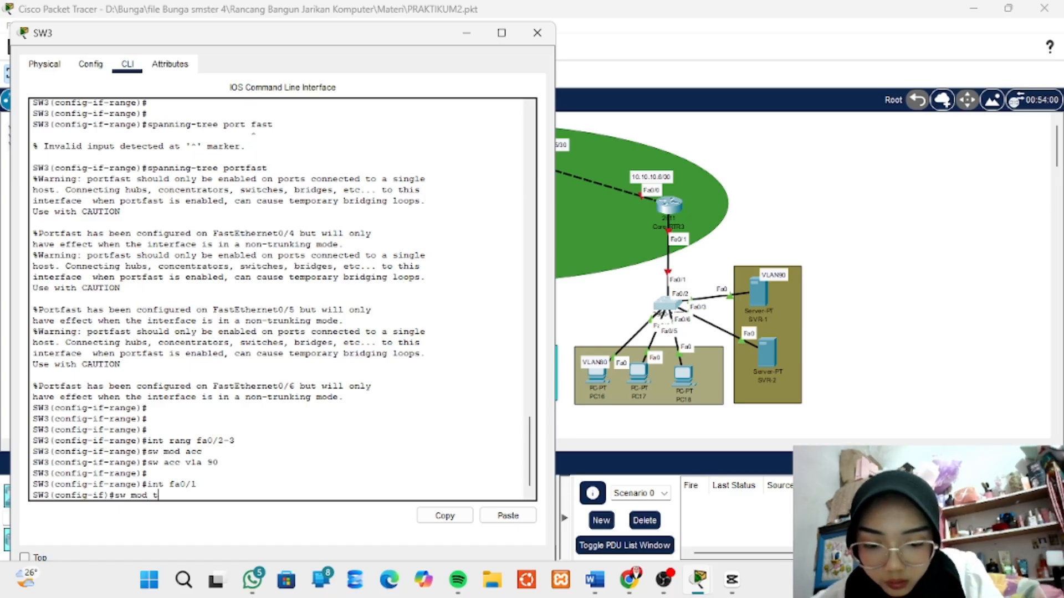
text(runk)
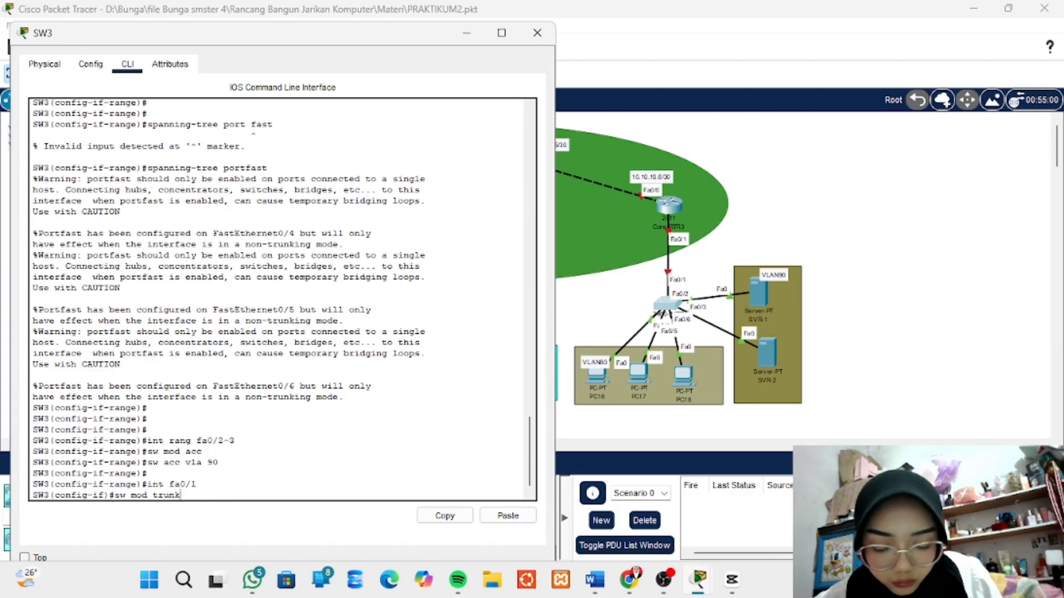
key(Return)
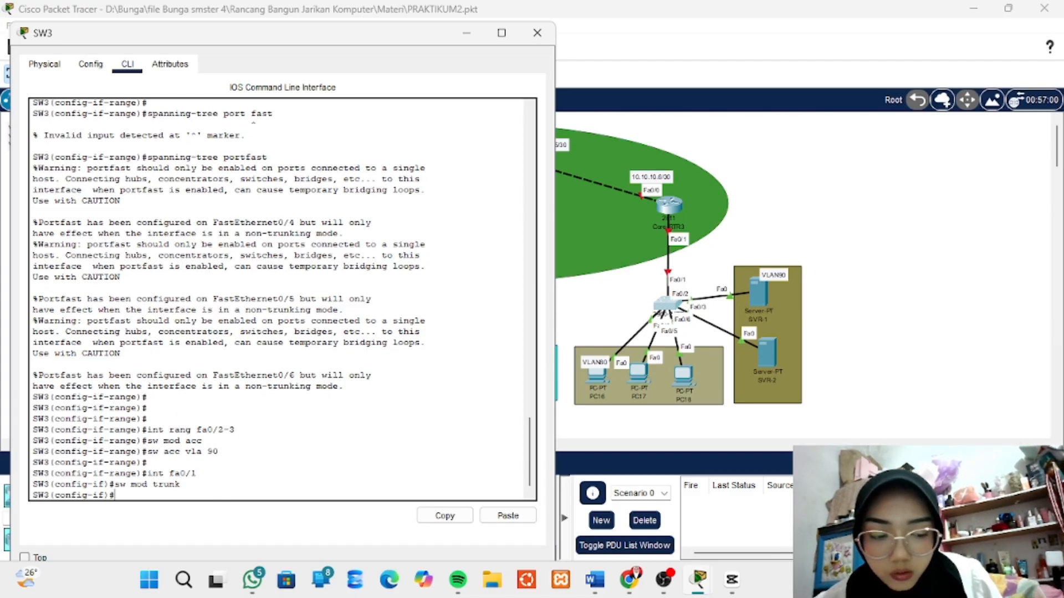
key(Return)
key(Return)
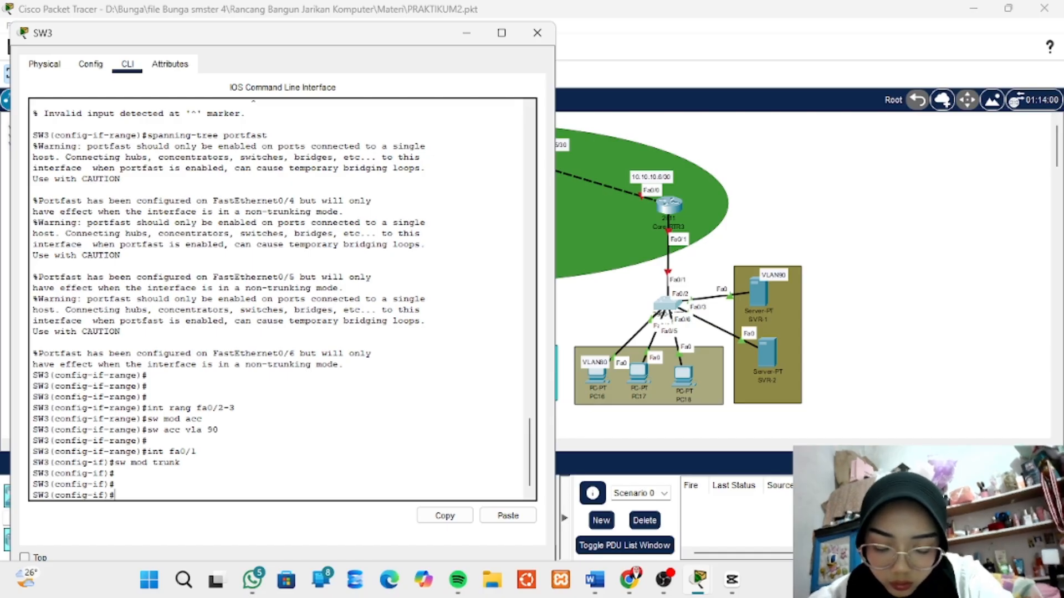
- Enter configuration of the fa0/2-3 port range on SW3 with int rang fa0/2-3
text(int)
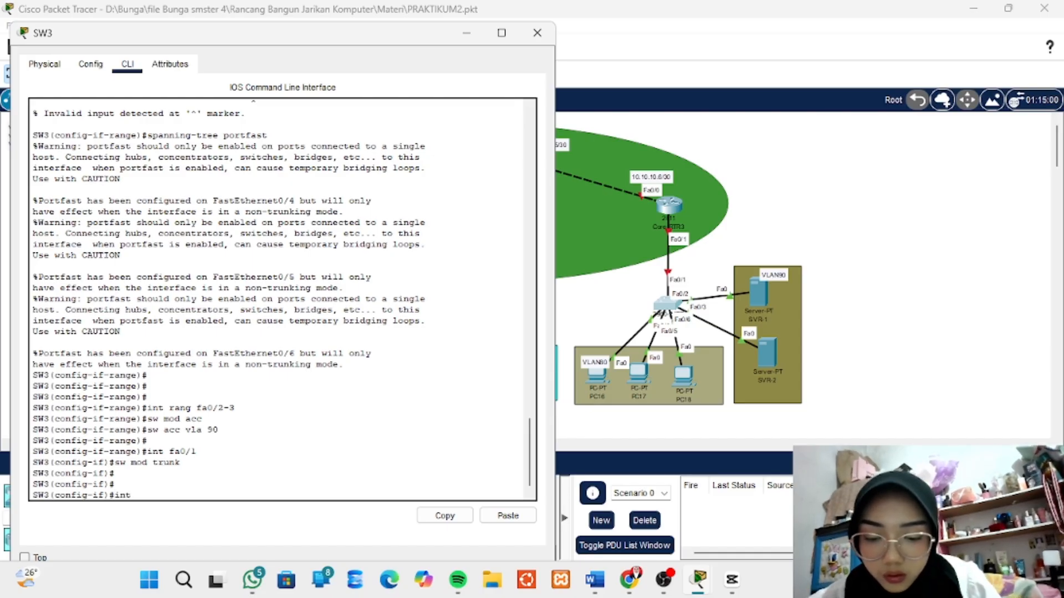
text( fa)
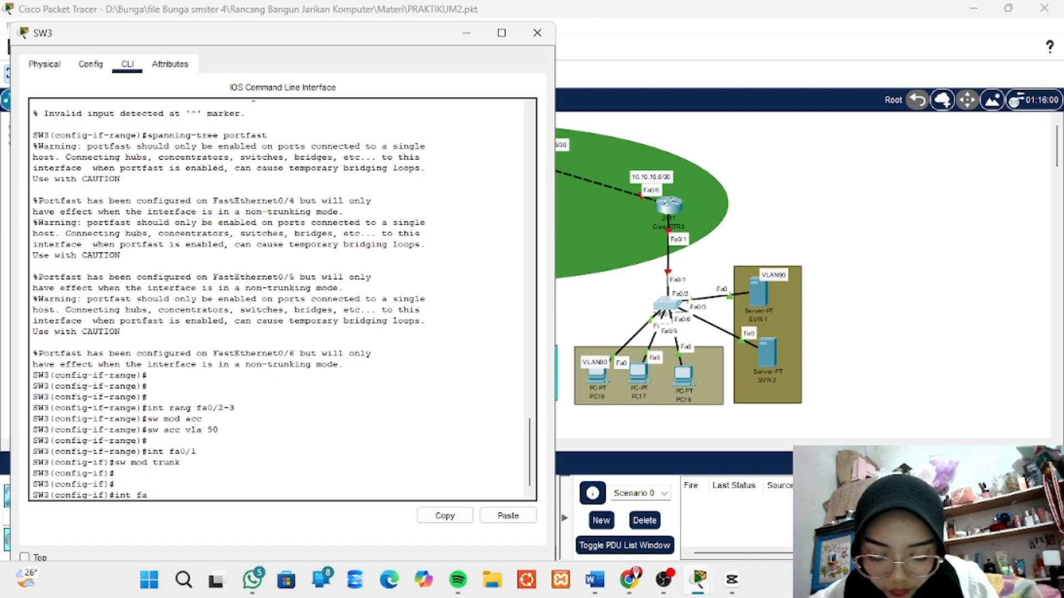
text(0)
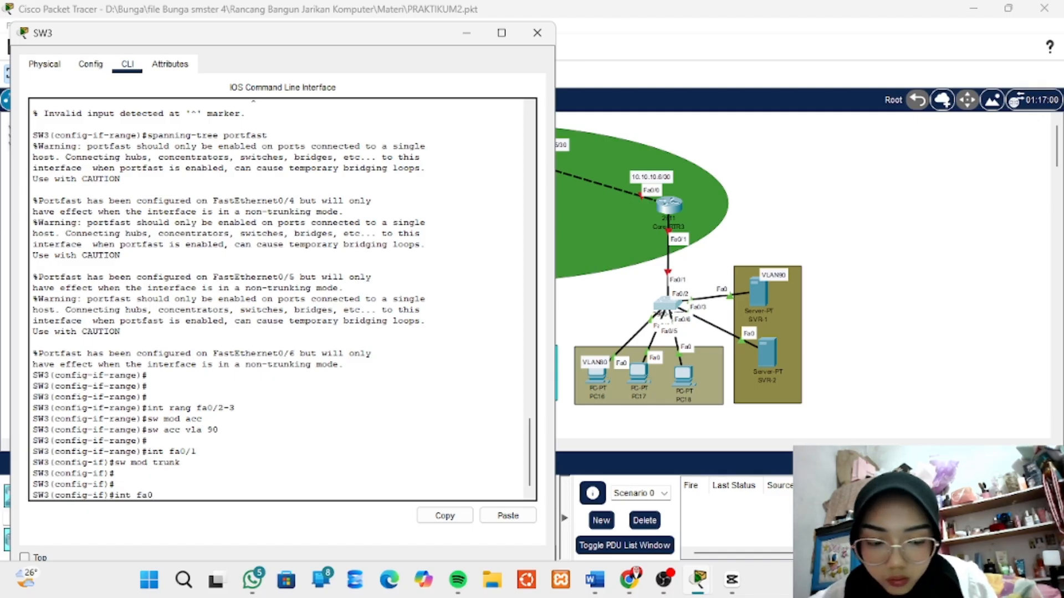
text(/2)
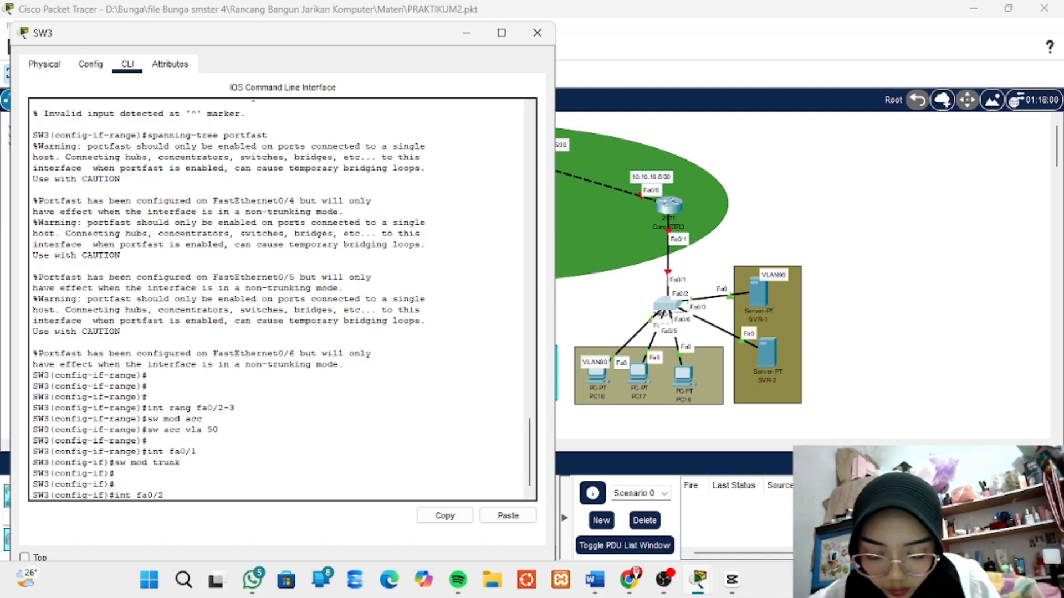
text(-)
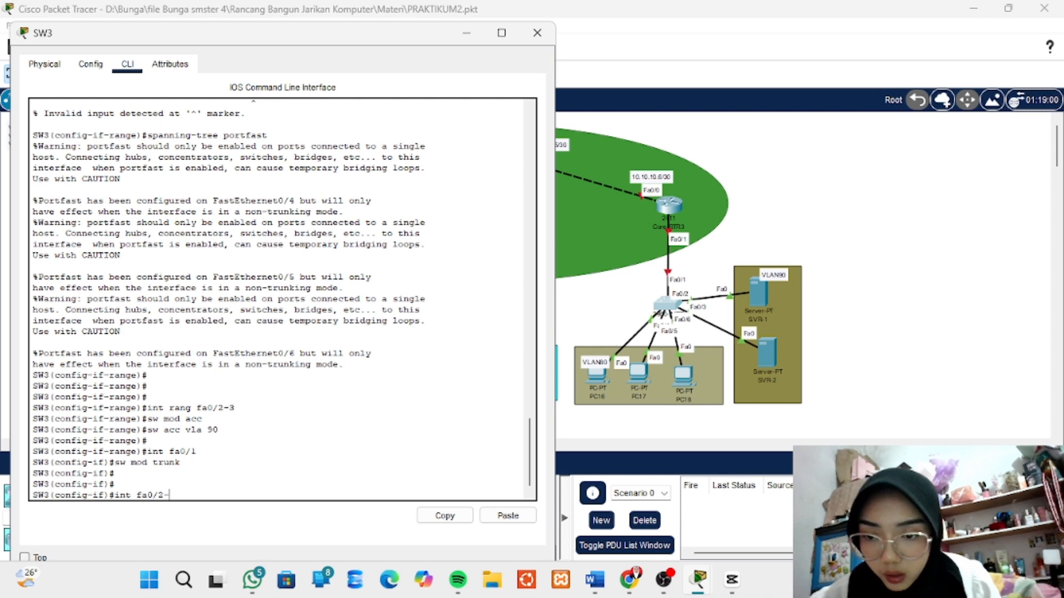
text(3)
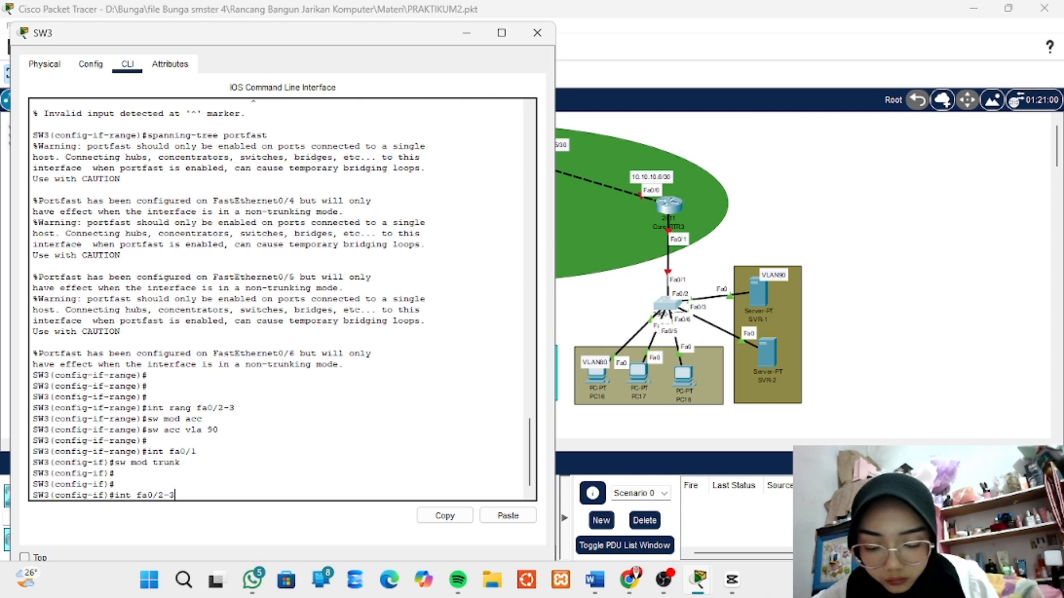
key(BackSpace)
key(BackSpace)
key(BackSpace)
key(BackSpace)
key(BackSpace)
key(BackSpace)
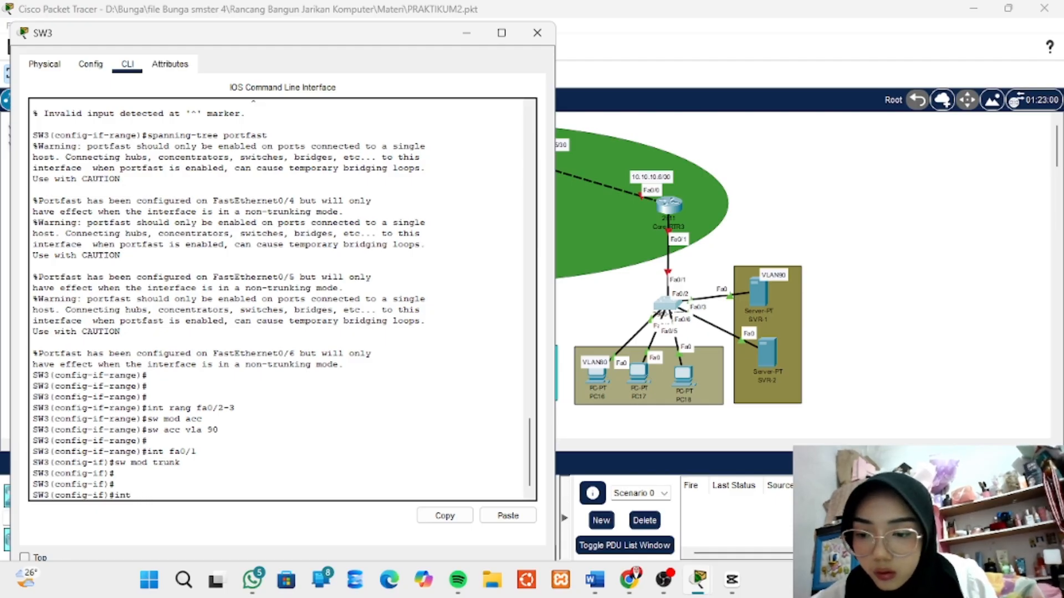
text(rang)
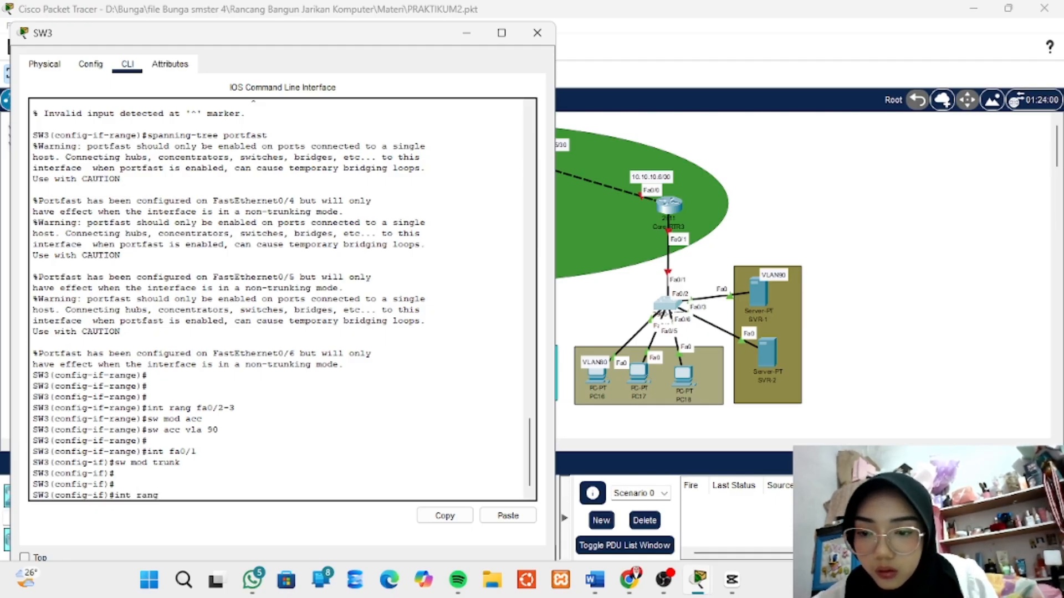
text( fa0)
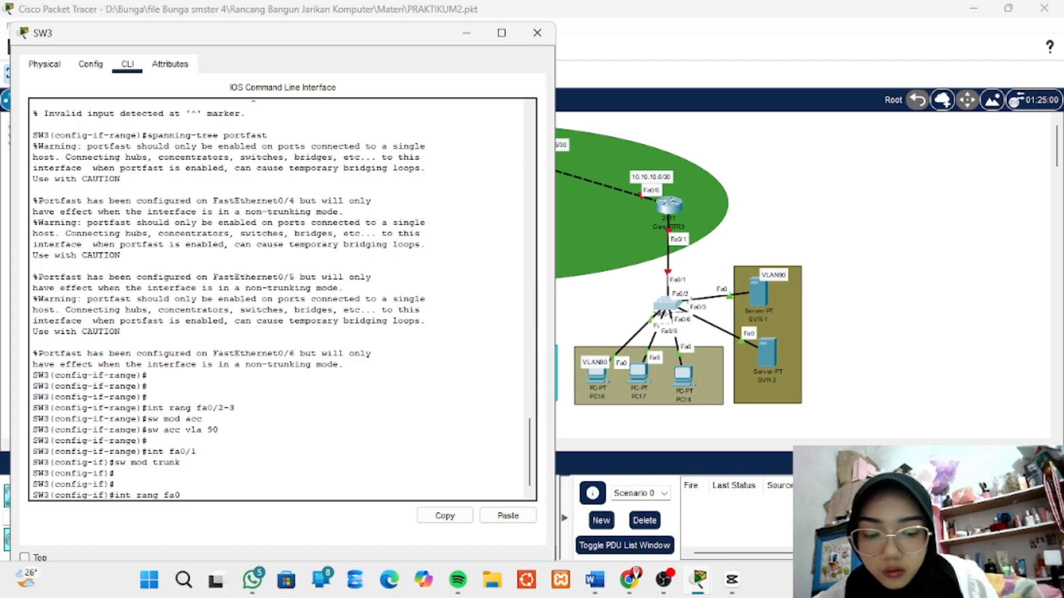
text(/2-3)
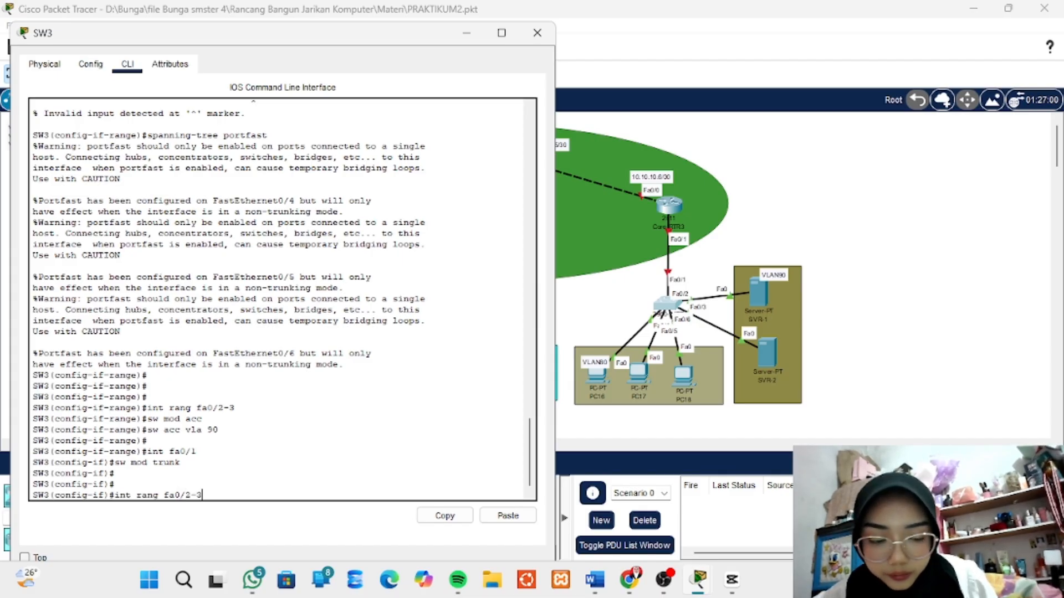
key(Return)
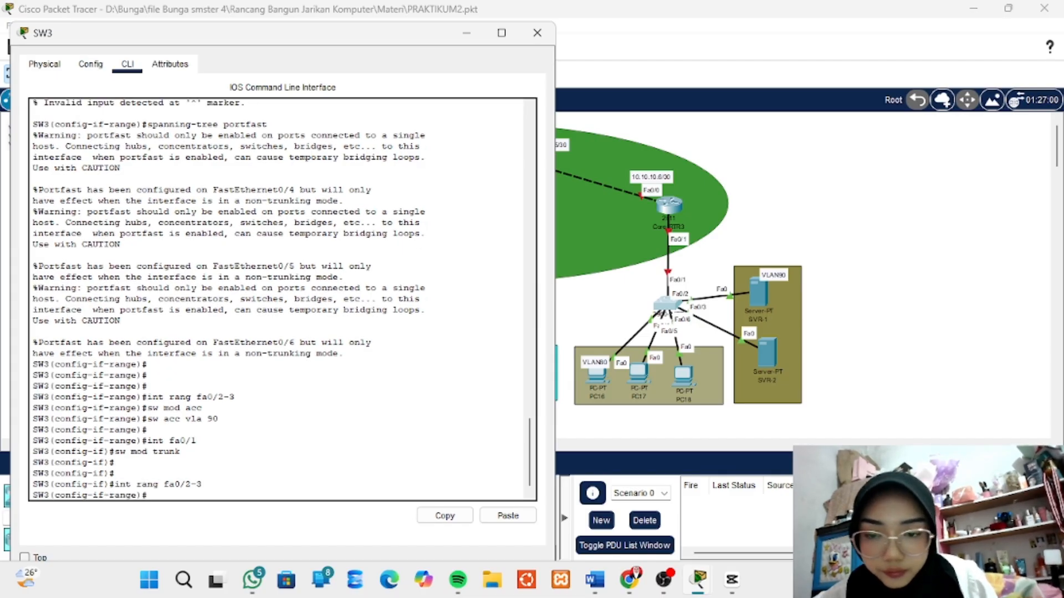
text(s)
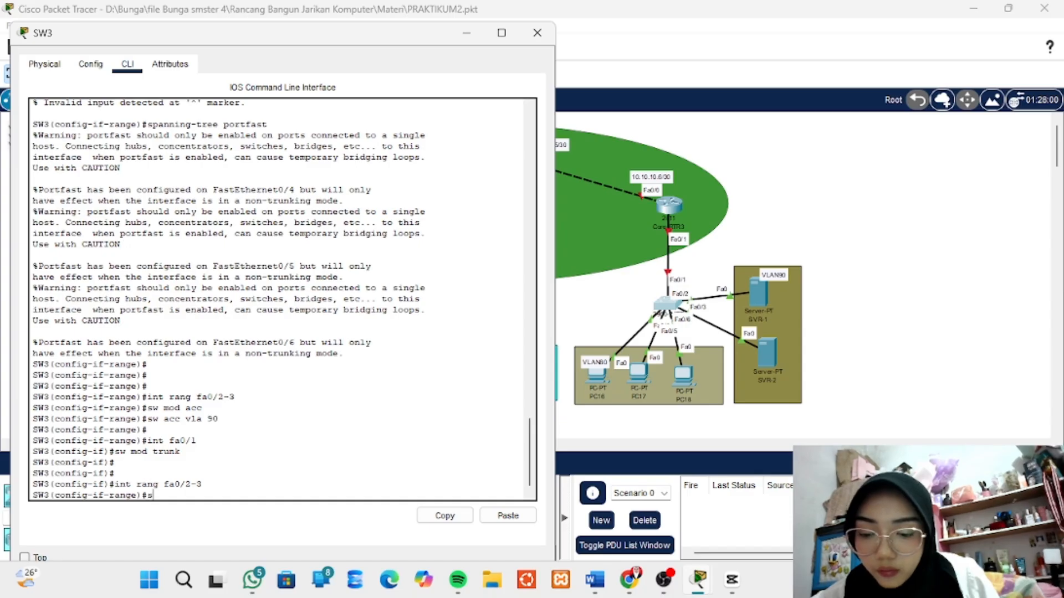
text(w m)
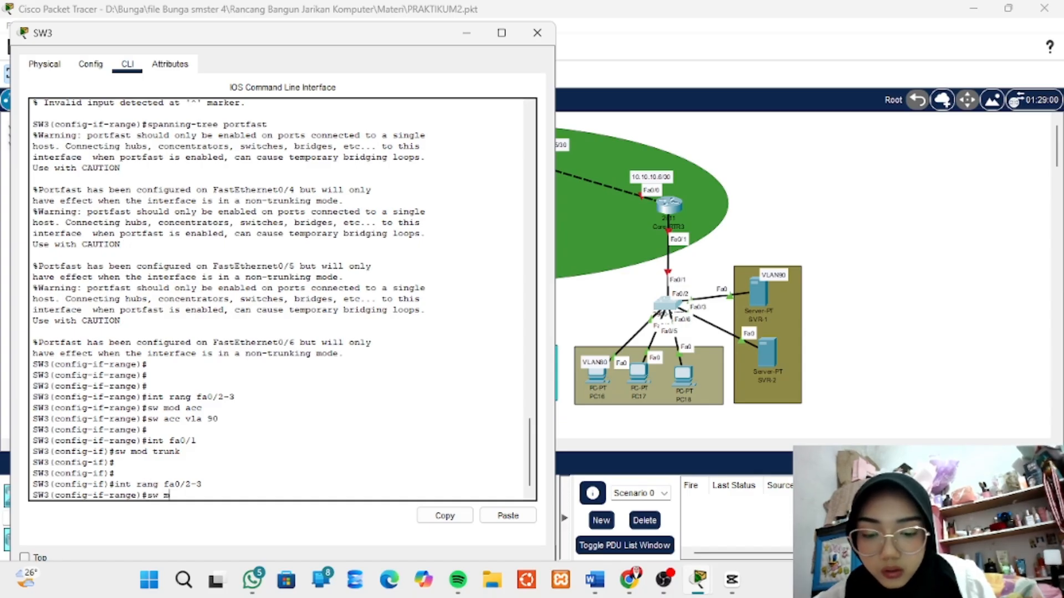
text(od acc)
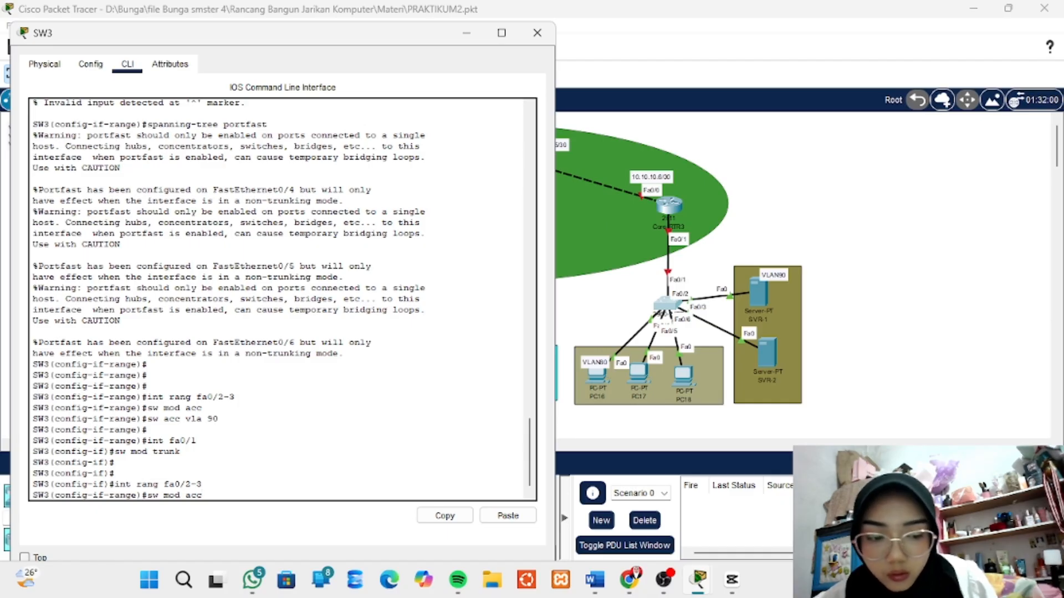
key(BackSpace)
key(BackSpace)
key(BackSpace)
key(BackSpace)
key(BackSpace)
key(BackSpace)
key(BackSpace)
key(BackSpace)
key(BackSpace)
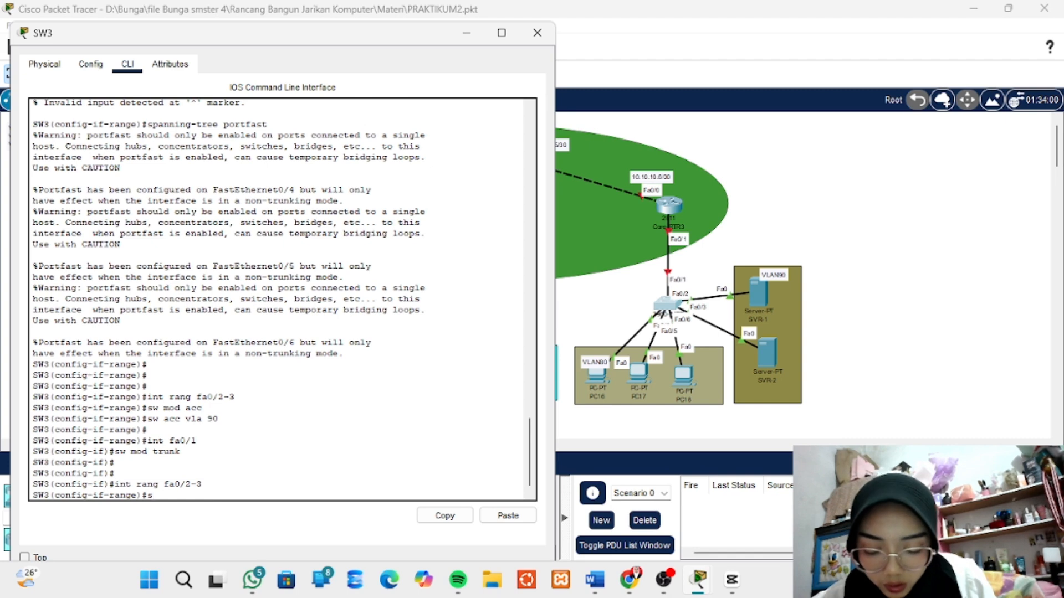
- Enable PortFast on the fa0/2-3 port range with spanning-tree portfast
text(pannin)
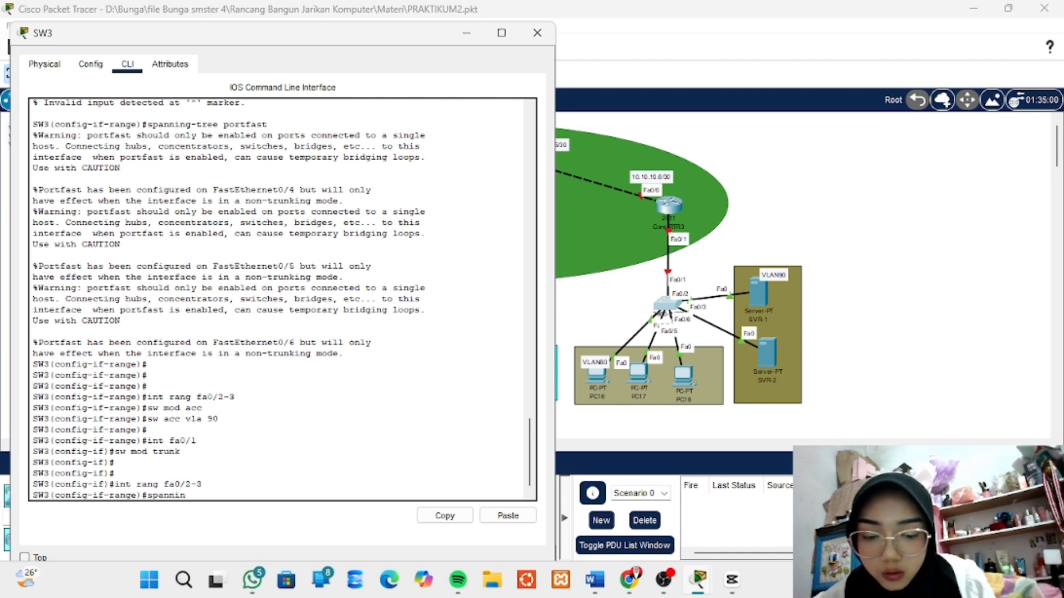
text(g-tr)
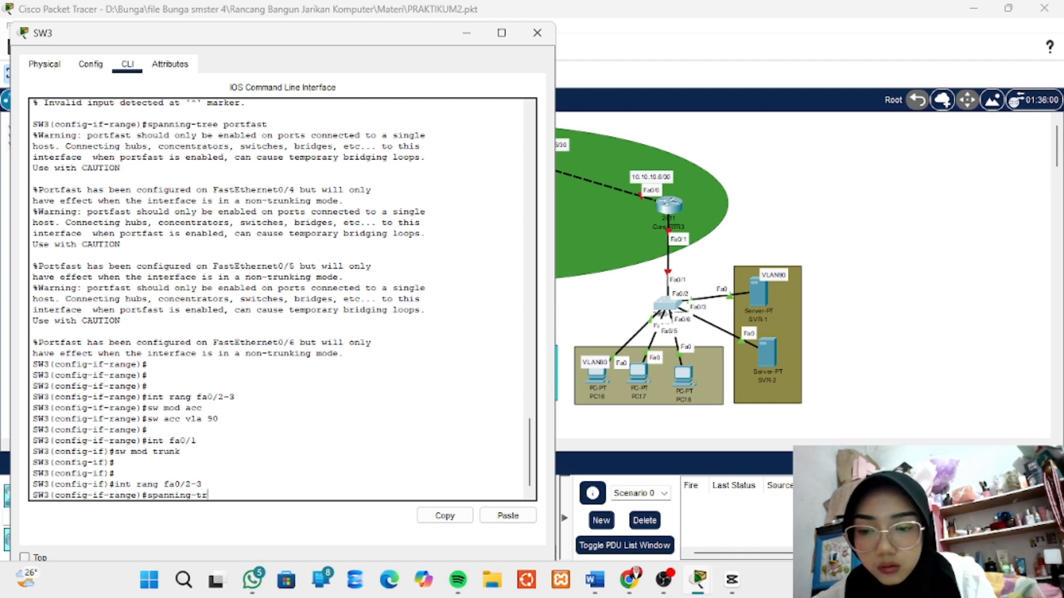
text(ee port)
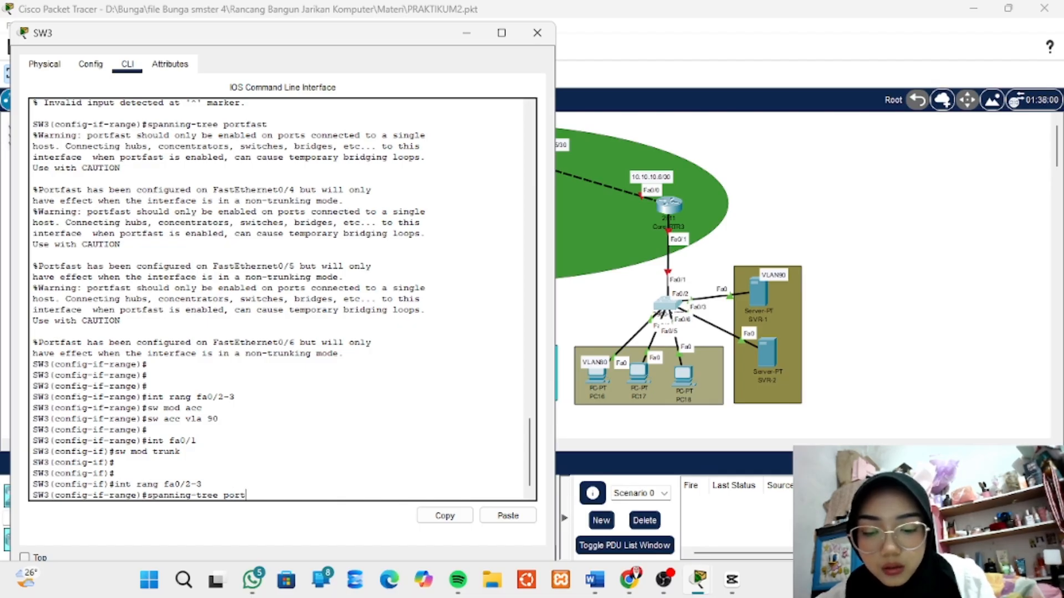
text(fast)
key(Return)
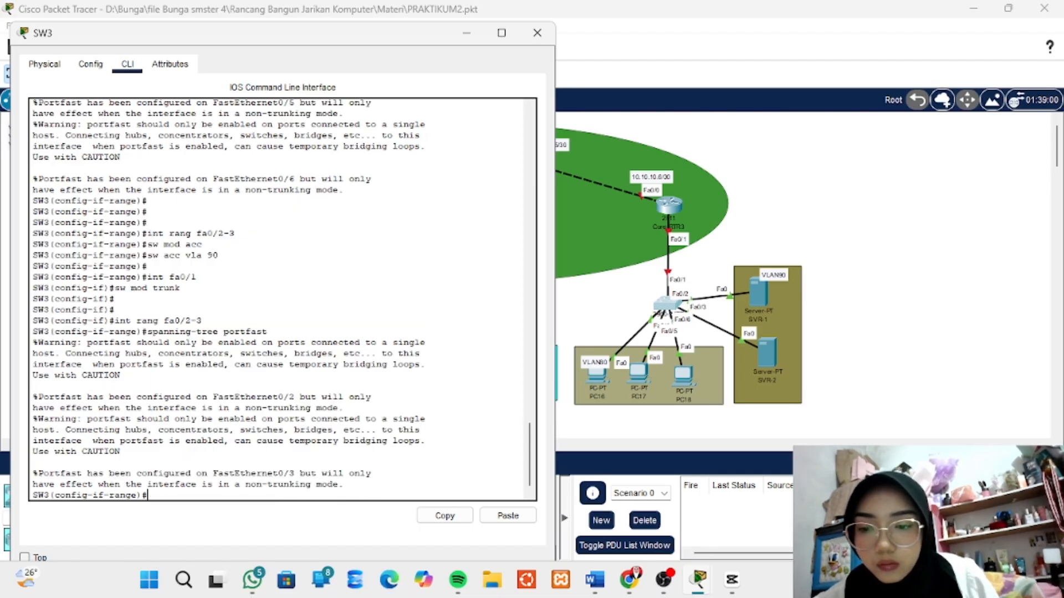
key(Return)
key(Return)
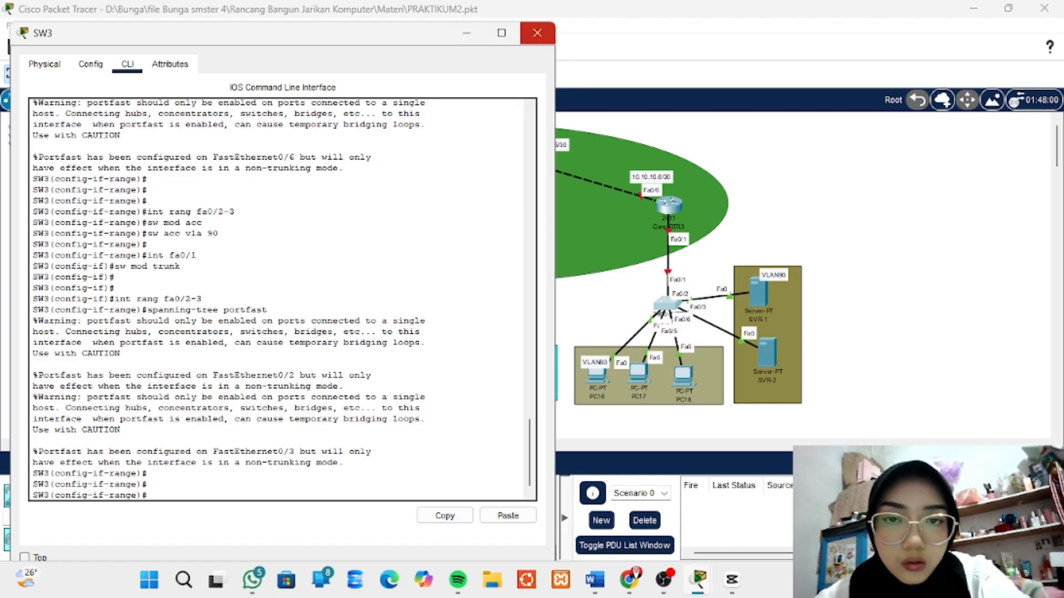
- Close SW3's window, open router Core-RTR3's command line and move its window clear of the router and its VLAN devices
click(537, 33)
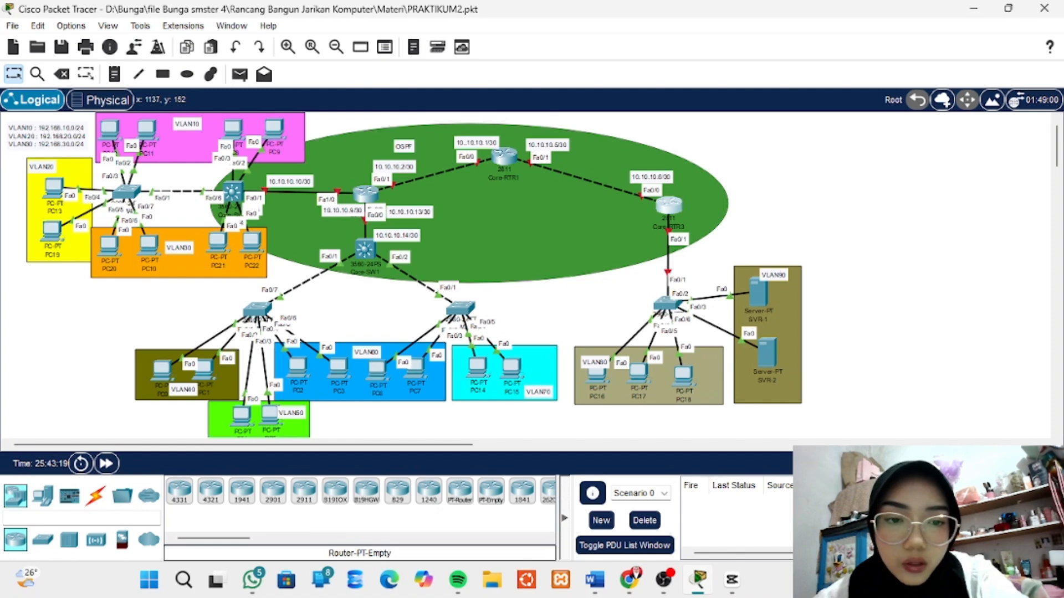
click(669, 205)
click(425, 49)
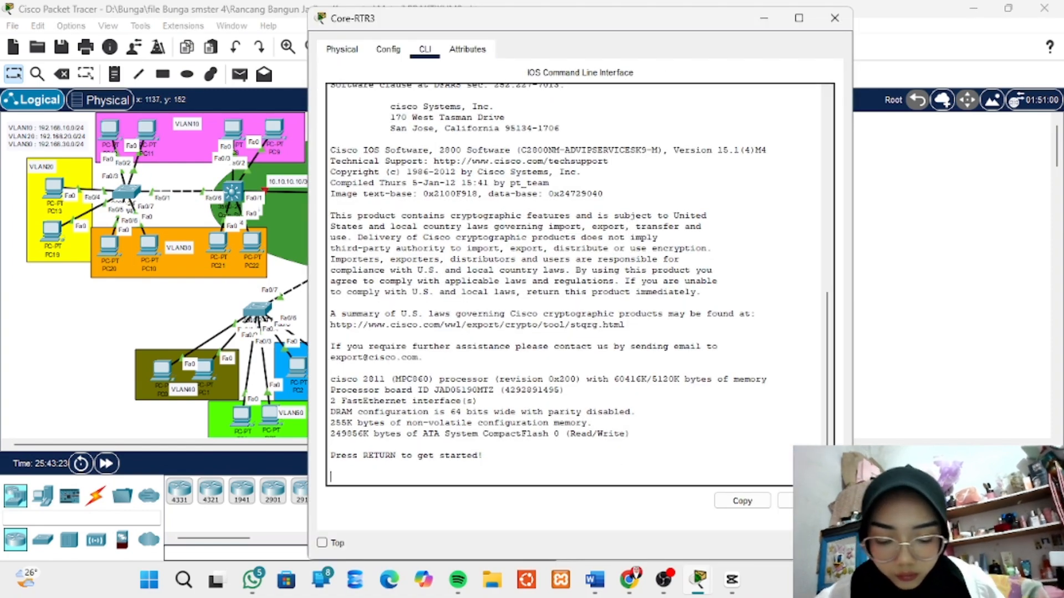
key(Return)
key(Return)
key(Return)
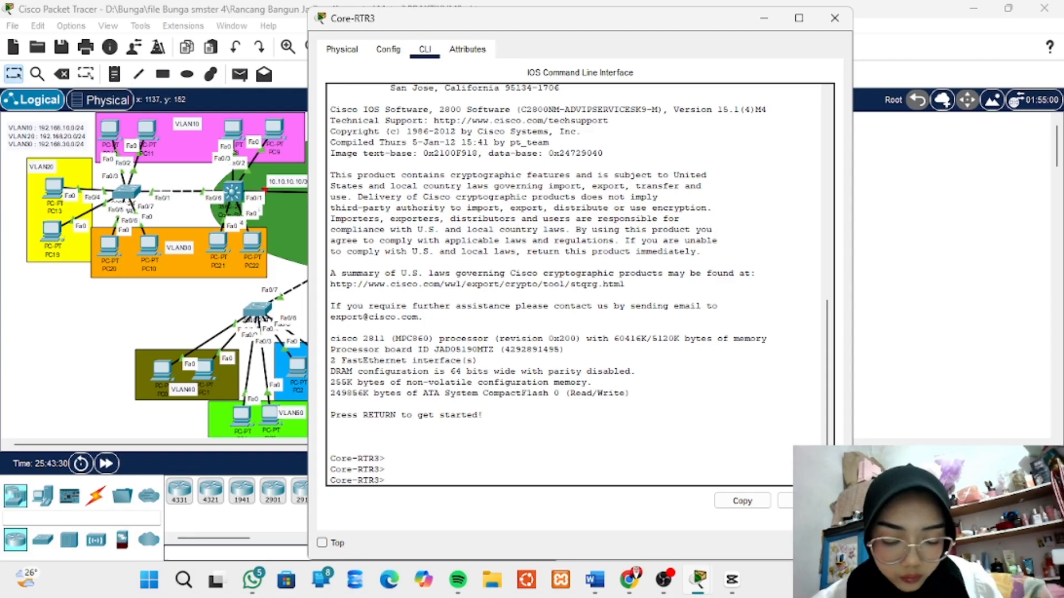
drag(618, 26, 351, 32)
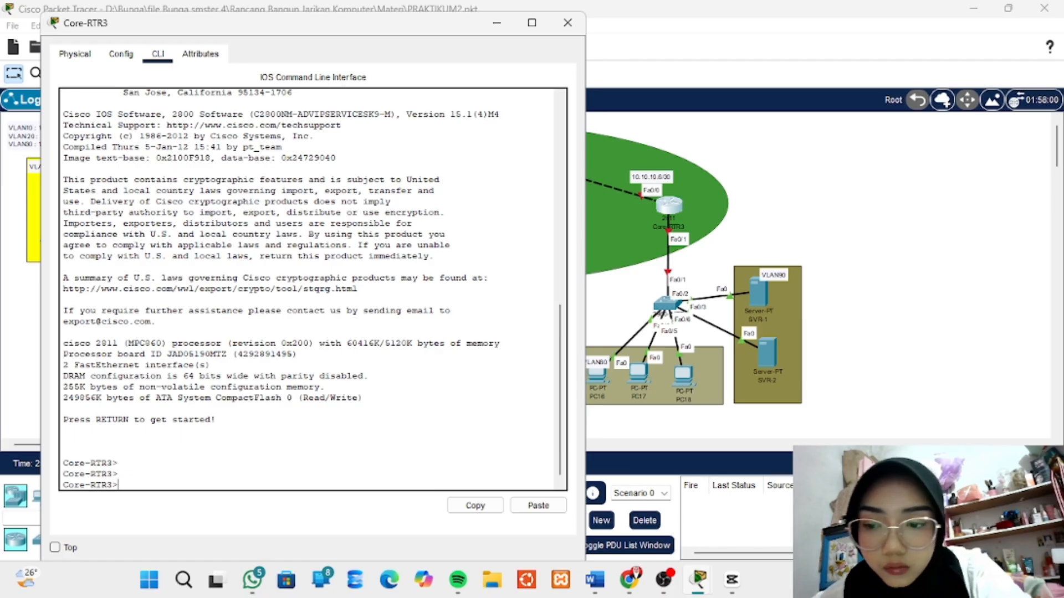
- Enter privileged mode on Core-RTR3 with en and the enable password, and start global configuration with conf t
text(en)
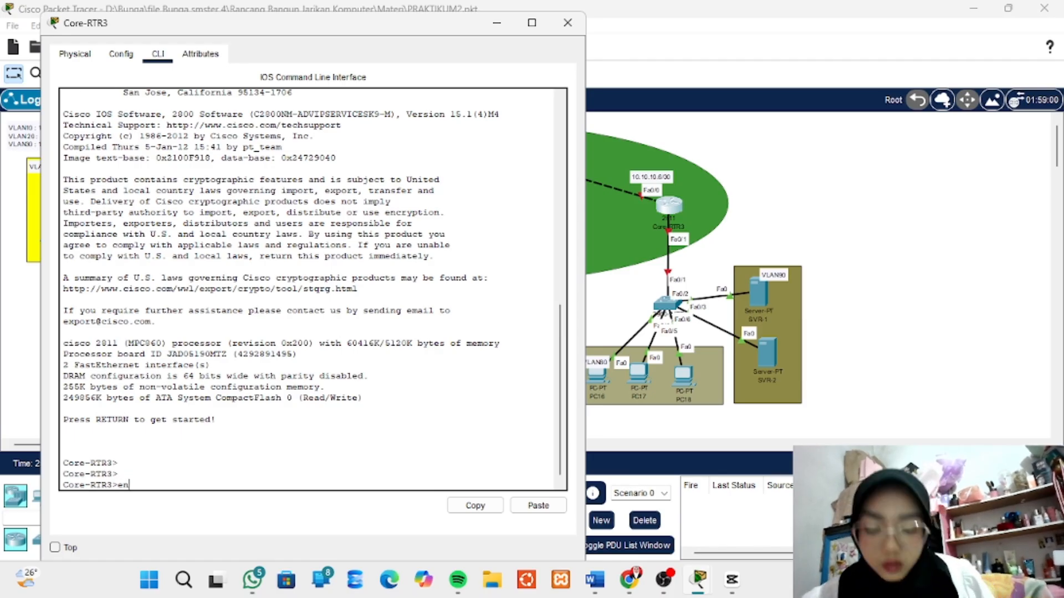
key(Return)
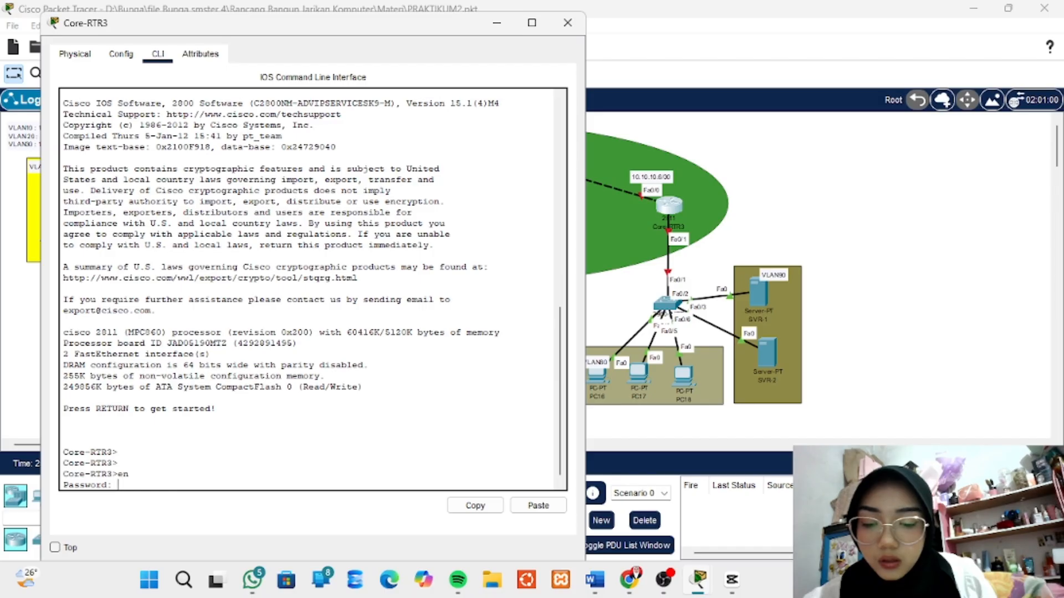
key(Return)
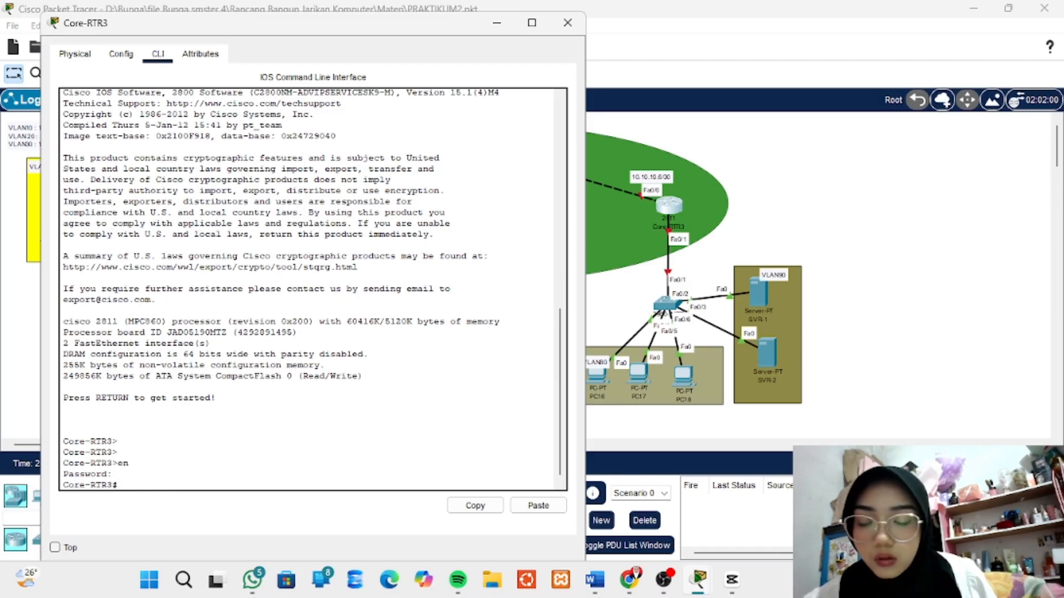
text(co)
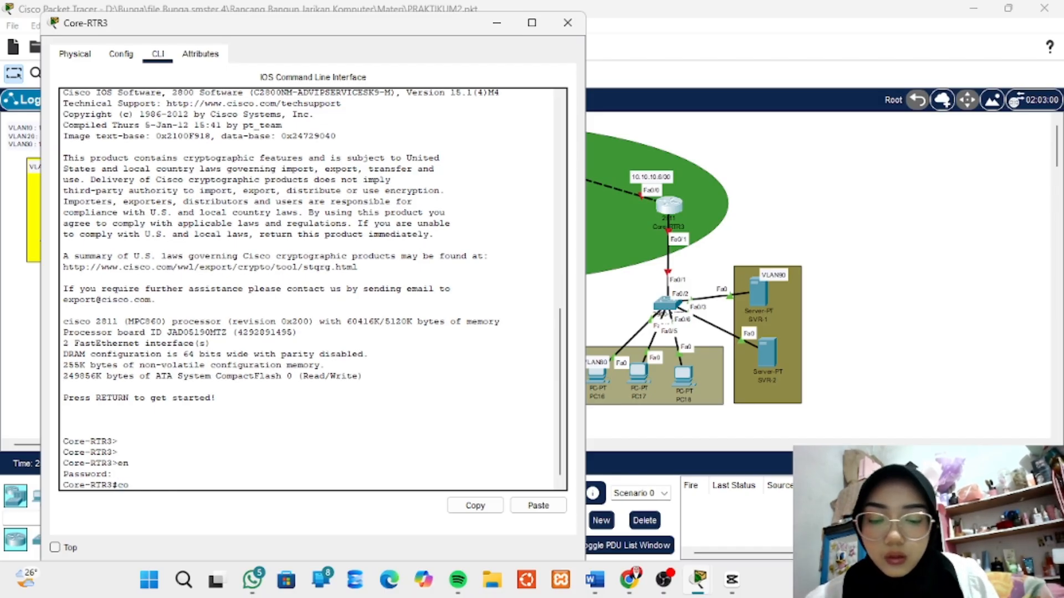
text(nf)
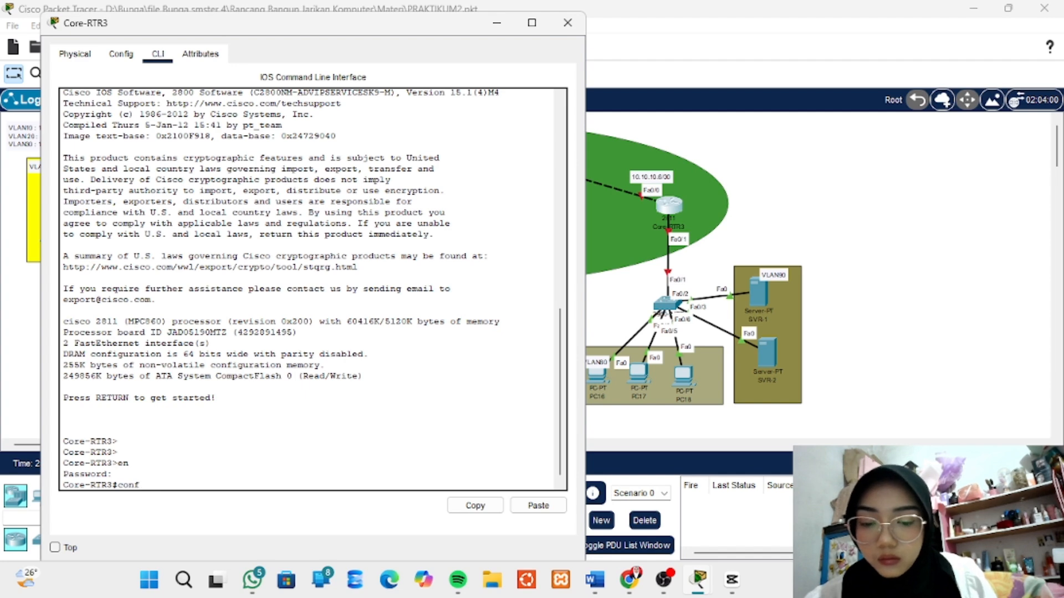
text( t)
key(Return)
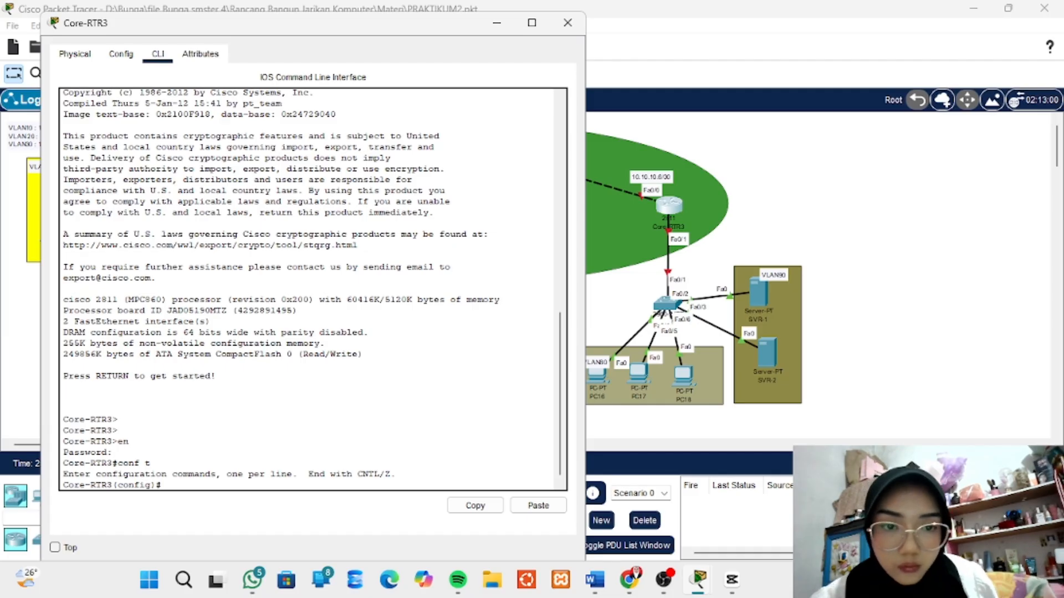
- Enter interface configuration for fa0/1 on Core-RTR3 with int fa0/1
text(fa)
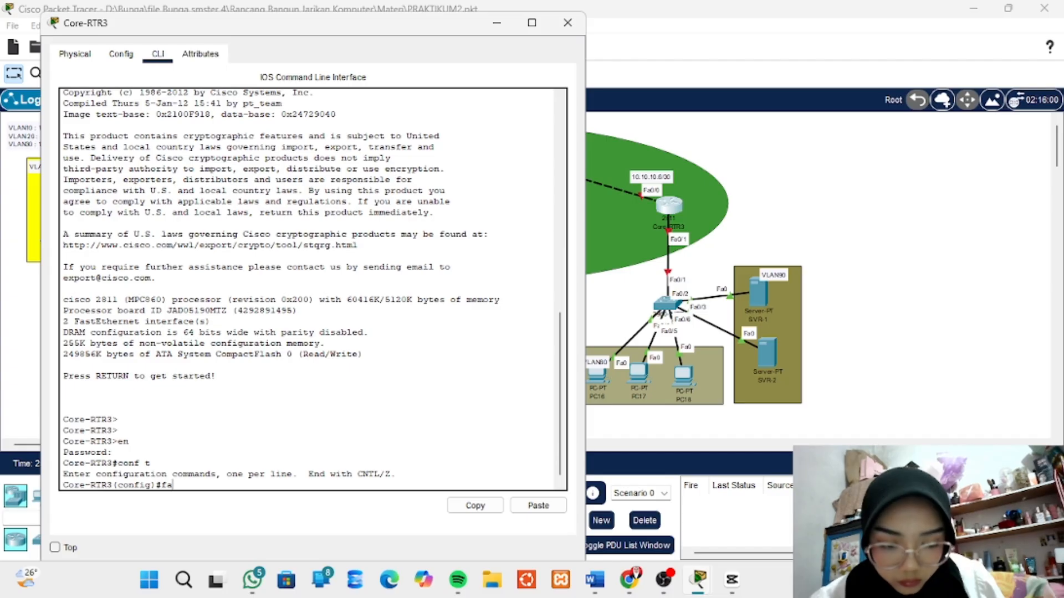
key(BackSpace)
key(BackSpace)
text(int f)
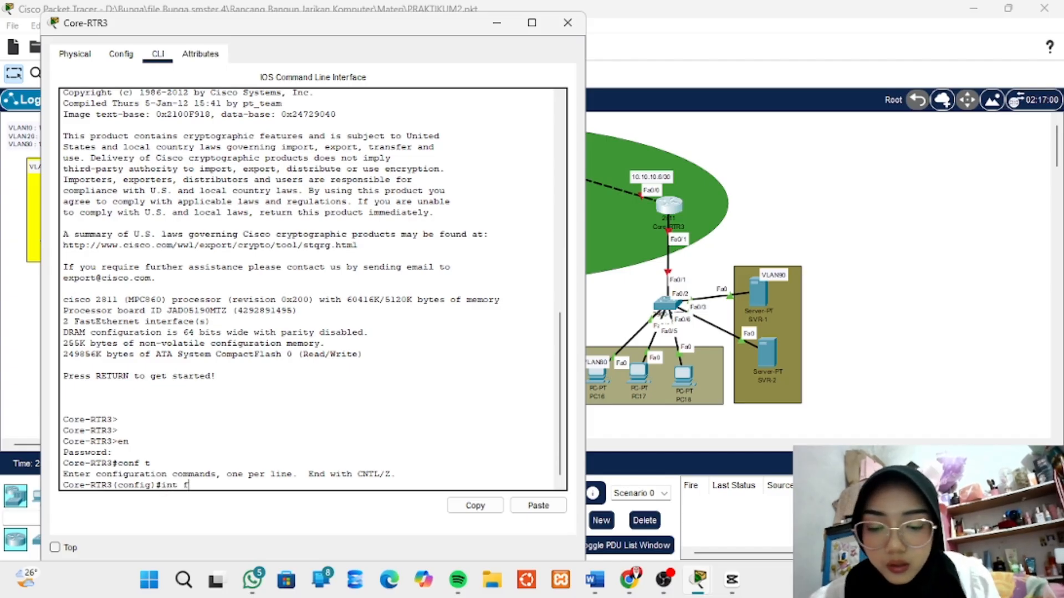
text(a0/1)
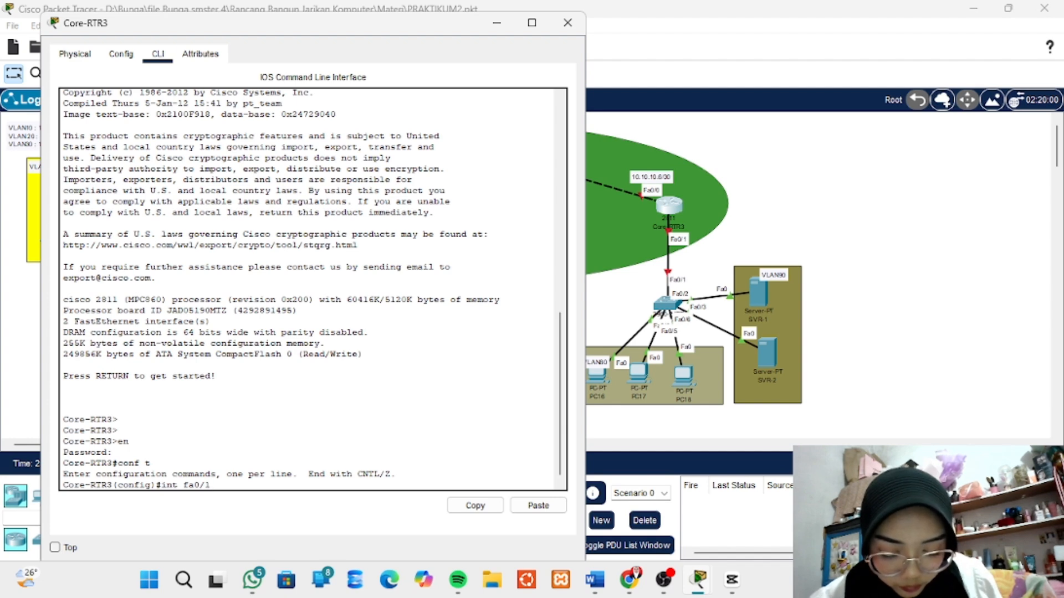
key(Return)
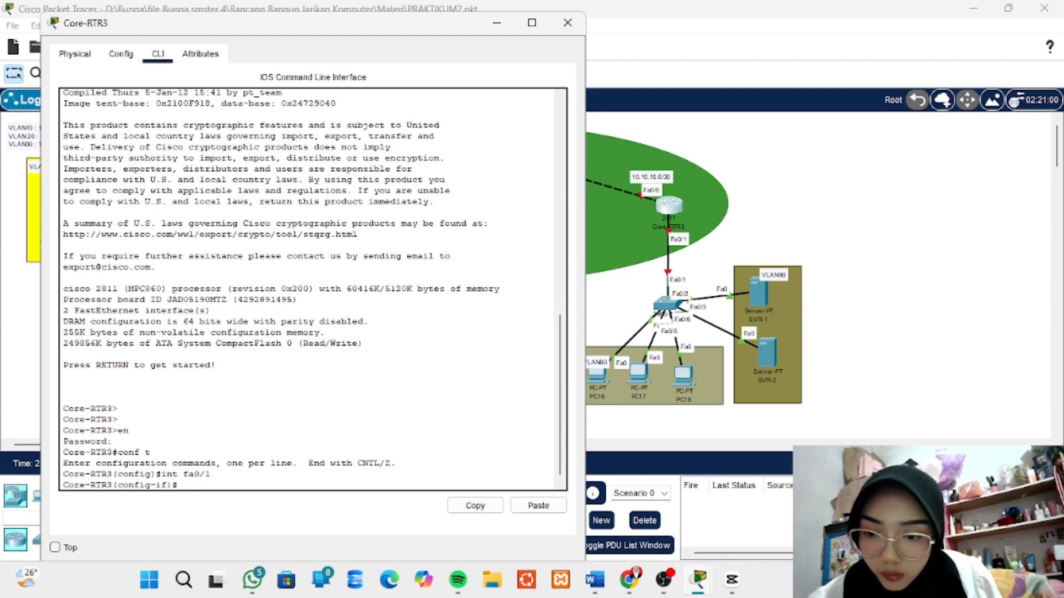
- Enable Core-RTR3's fa0/1 interface with no shutdown and return to a clean interface prompt
text(no s)
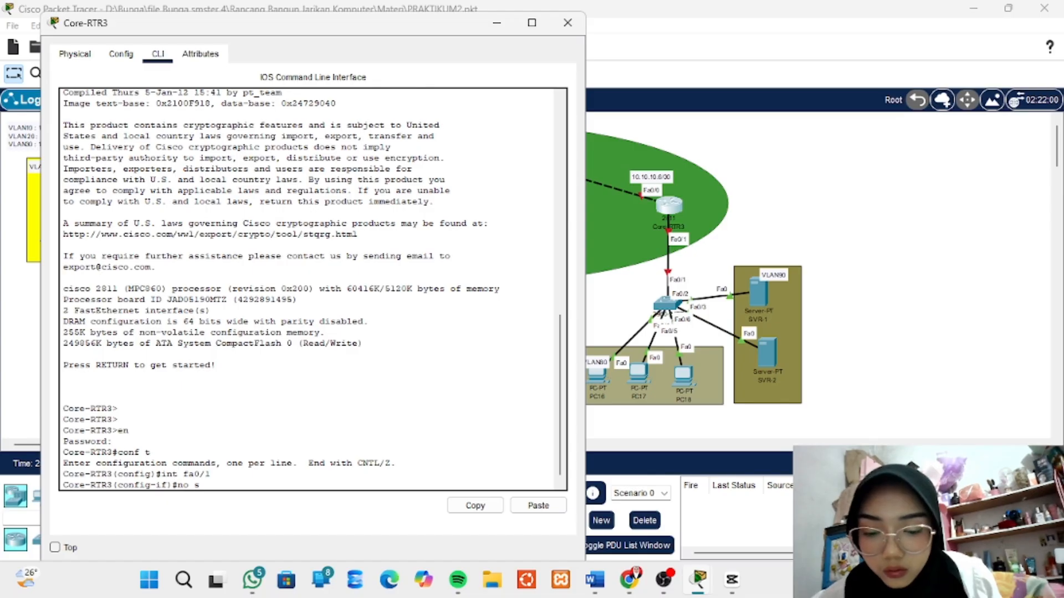
text(hutdown)
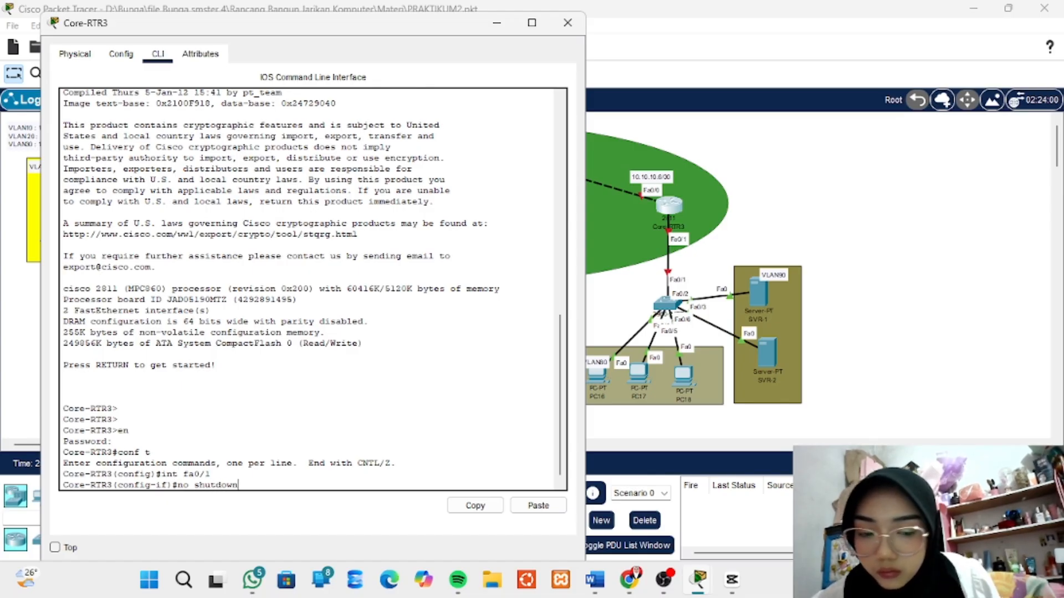
key(Return)
key(Return)
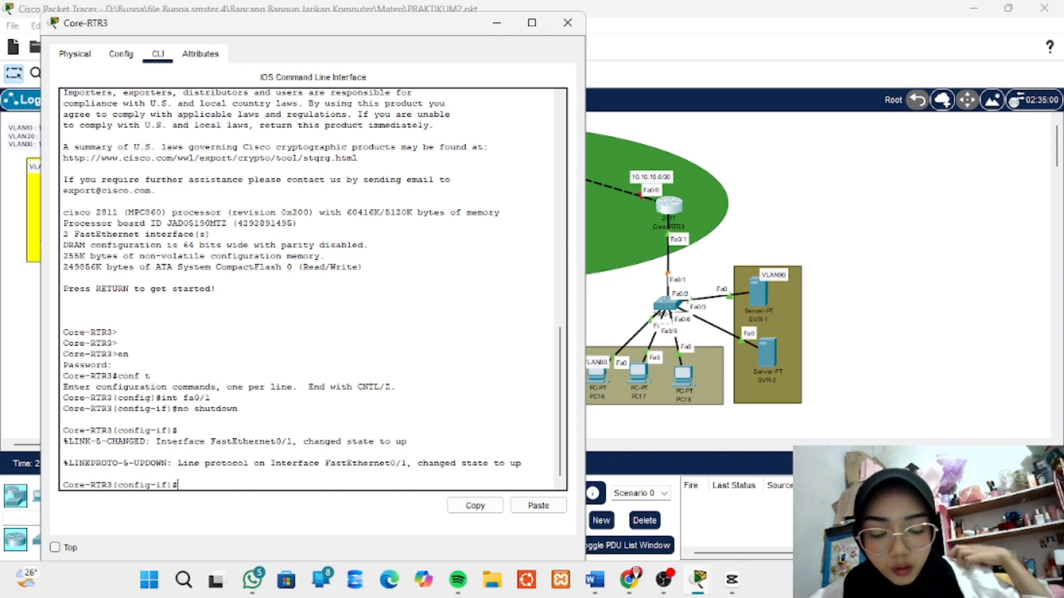
key(Return)
key(Return)
key(Return)
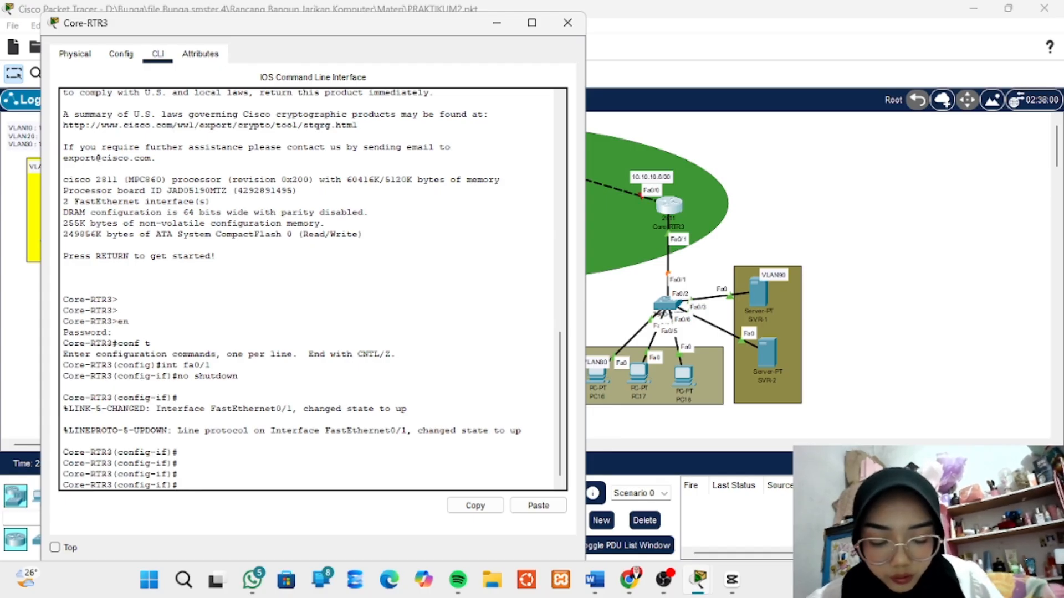
- Create subinterface fa0/1.80 on Core-RTR3 for VLAN 80 with int fa0/1.80
text(int)
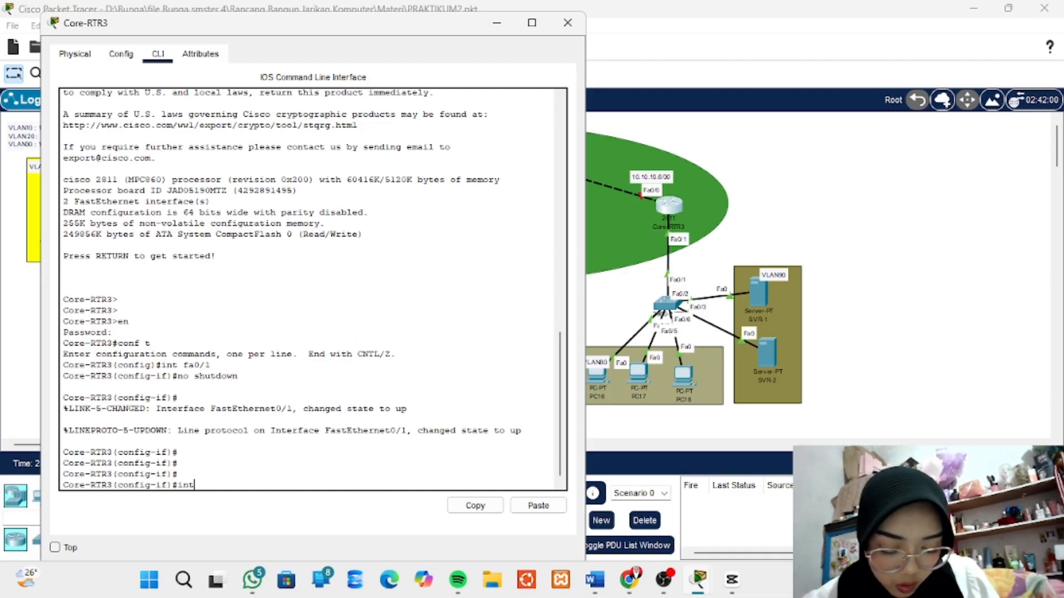
text(f)
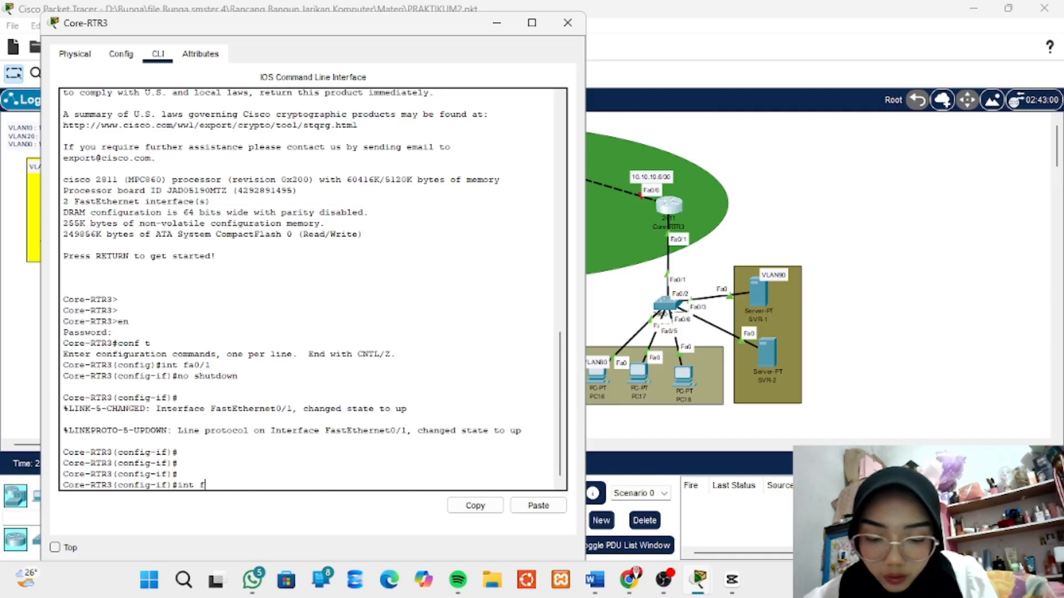
text(a0)
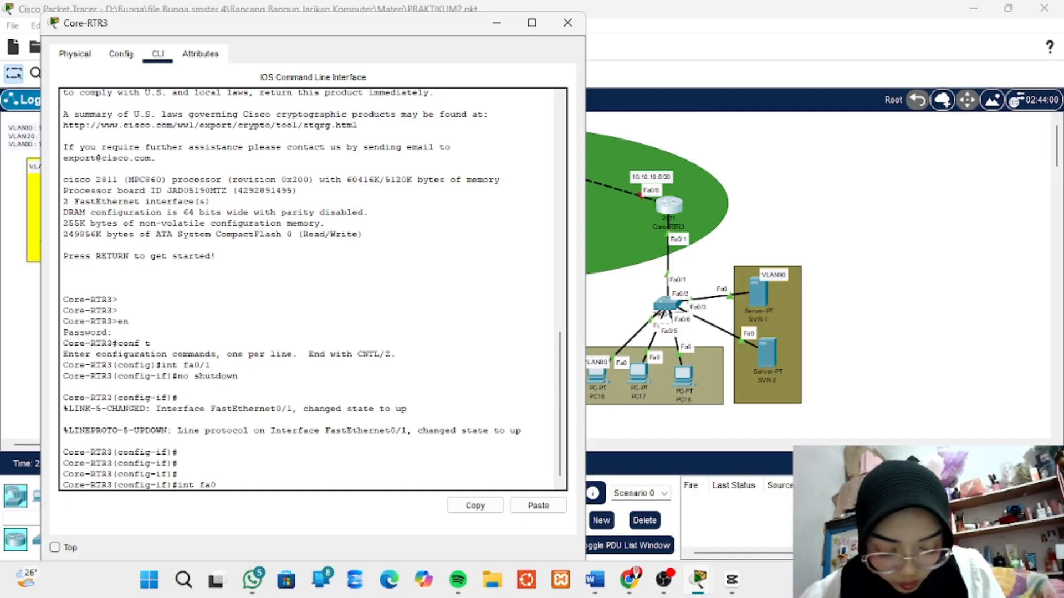
text(/1)
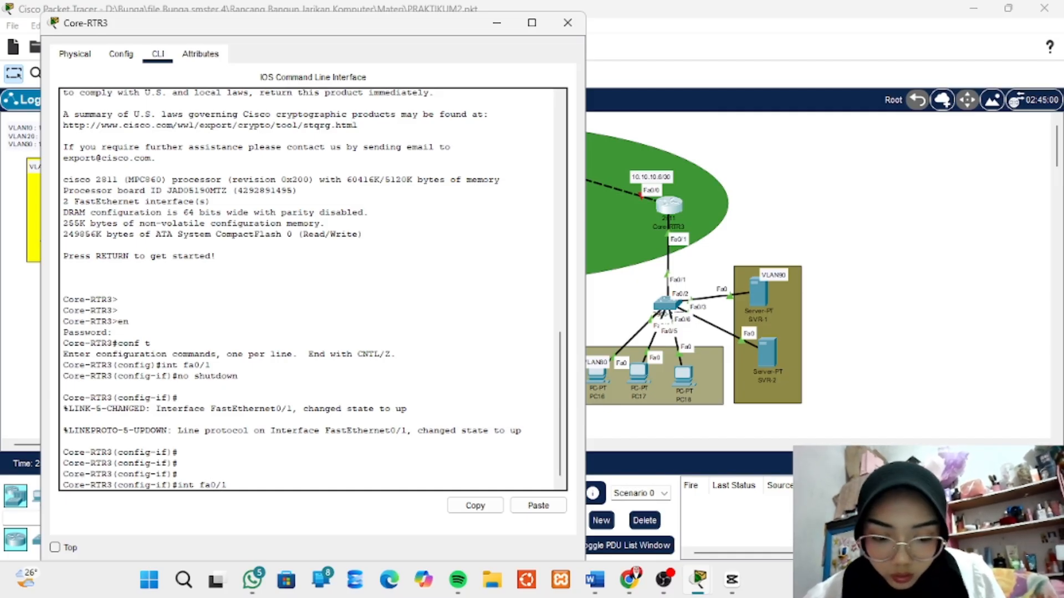
text(.)
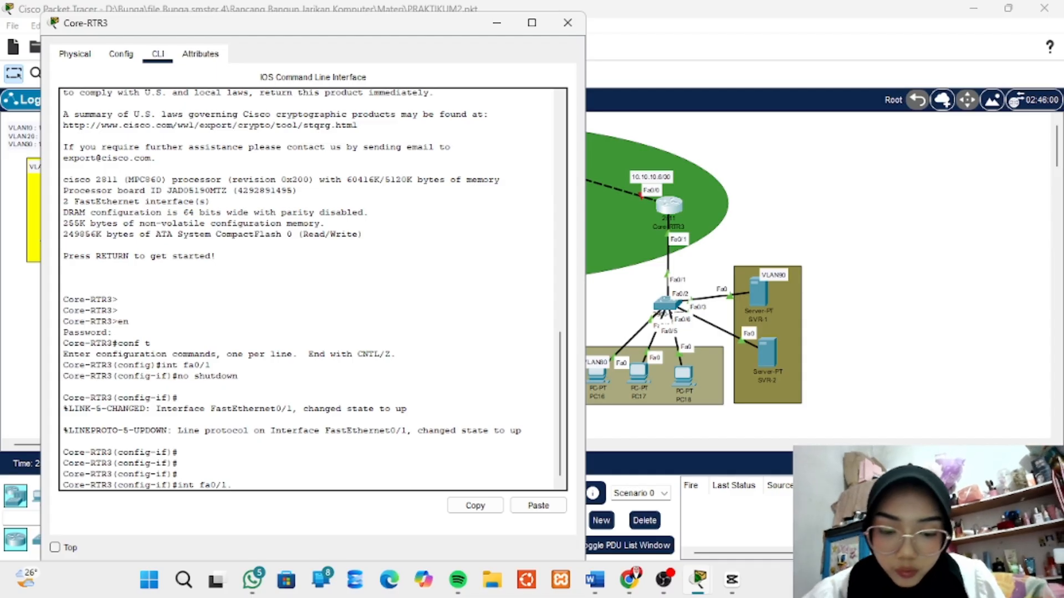
text(80)
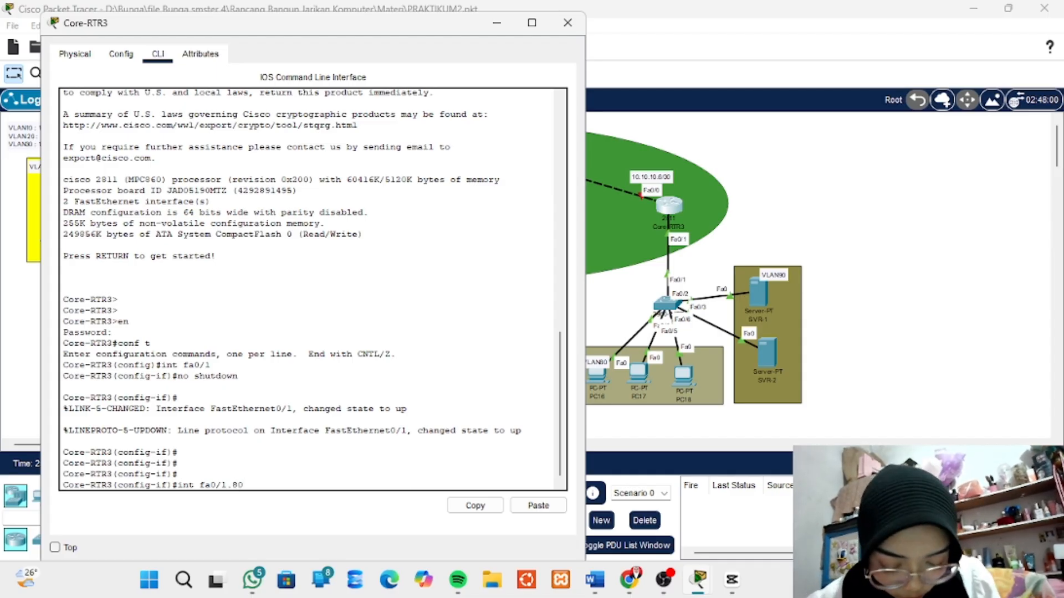
key(Return)
key(Return)
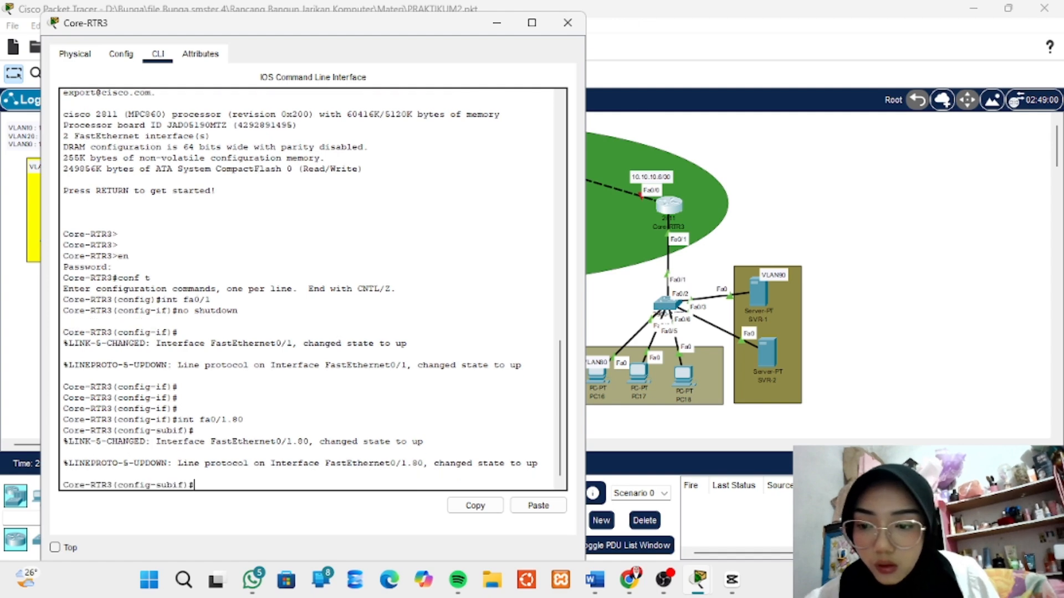
key(Return)
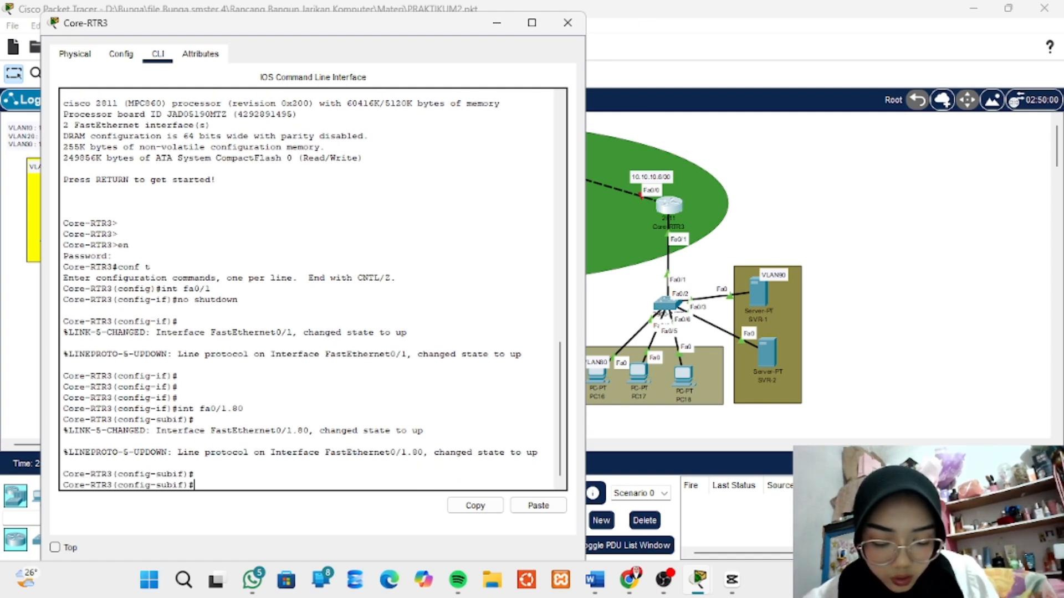
- Set 802.1Q tagging for VLAN 80 on subinterface fa0/1.80 with encapsulation dot1q 80
text(e)
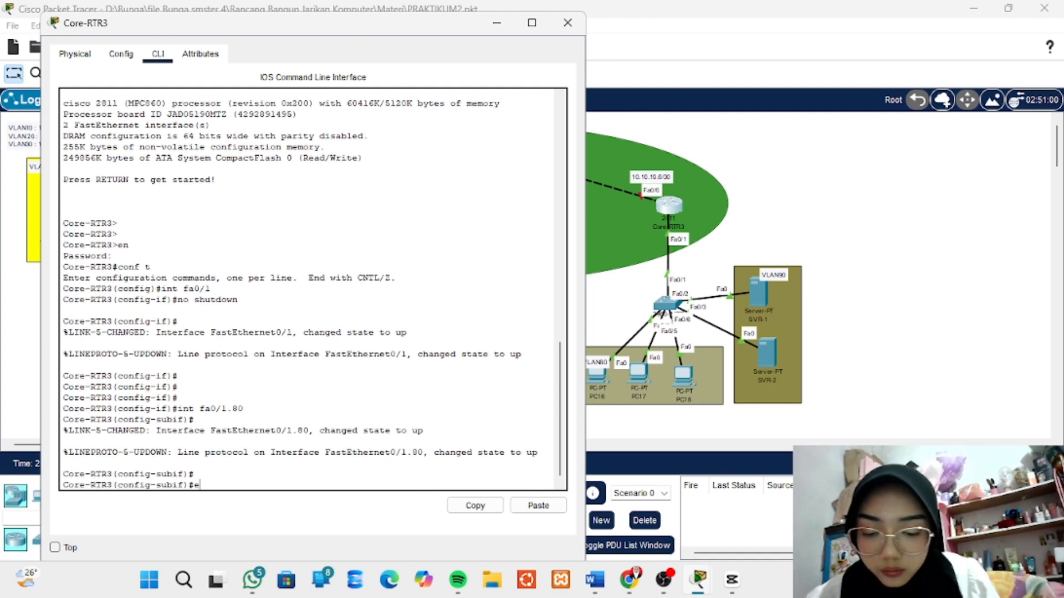
text(ncap)
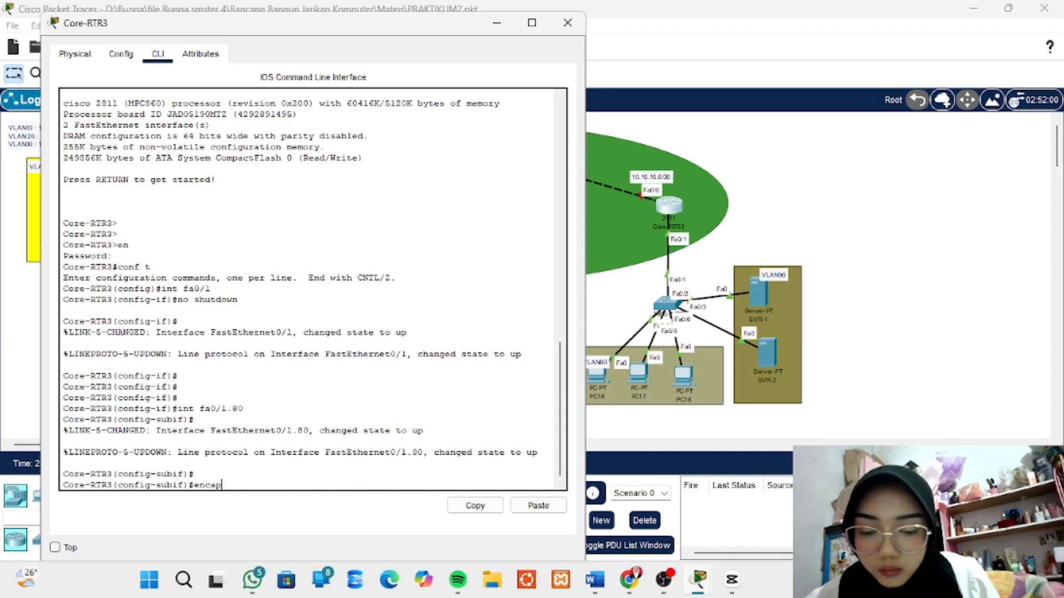
text(sulat)
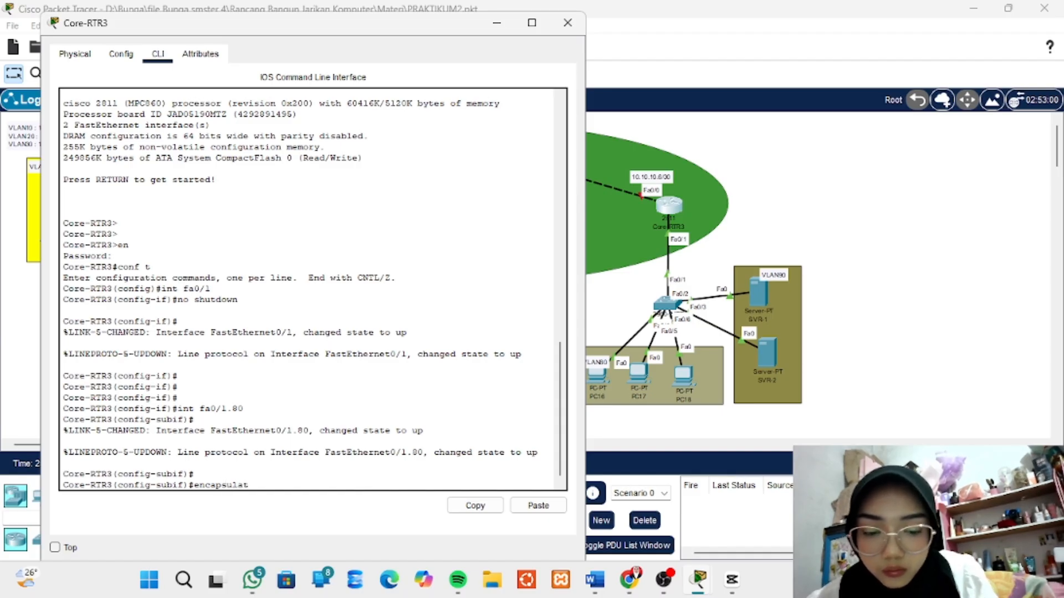
text(ion d)
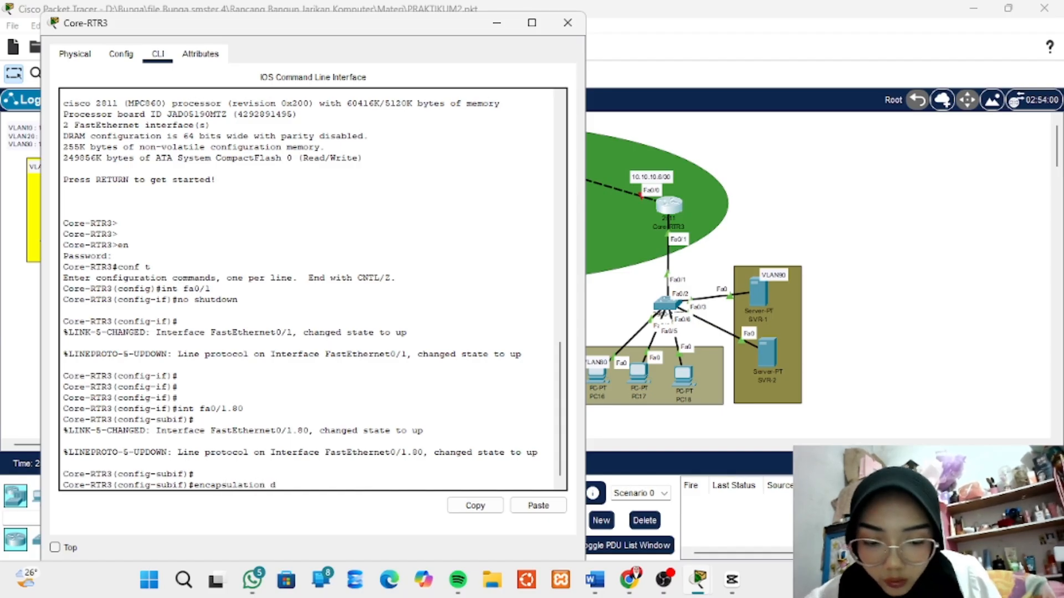
text(ot1q)
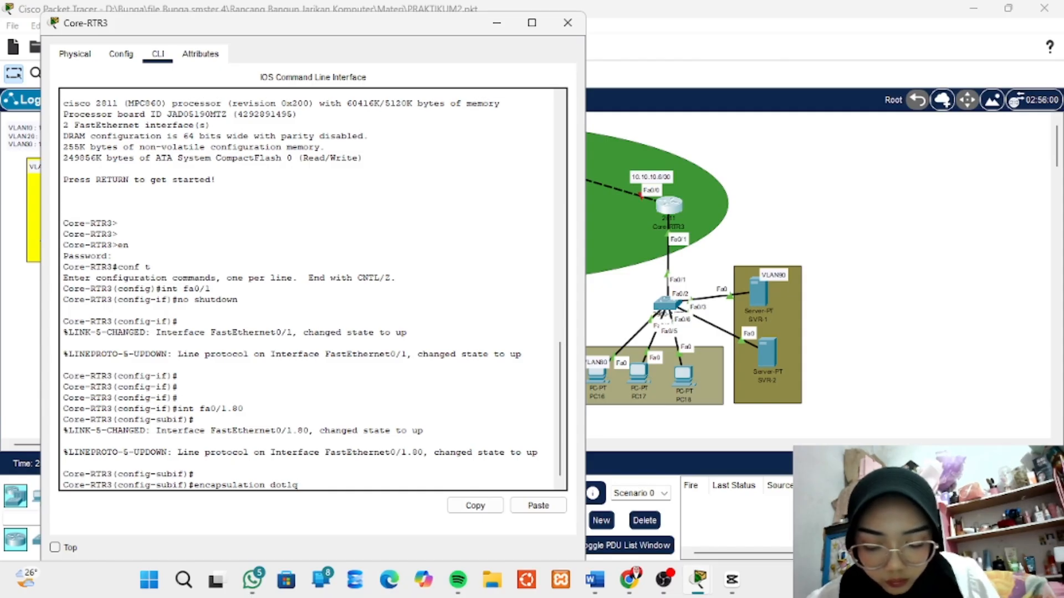
text( 80)
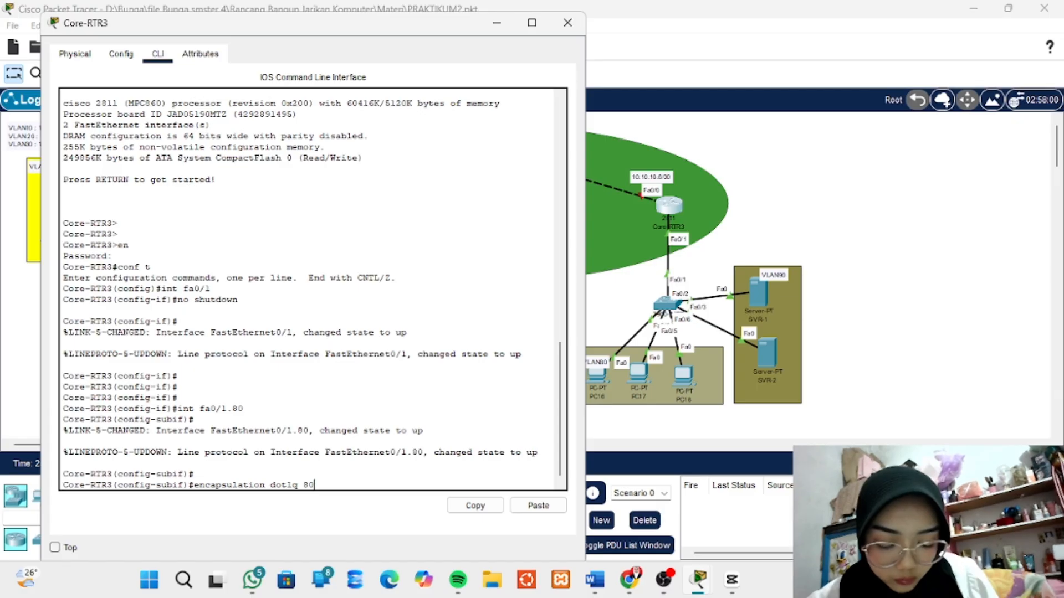
key(Return)
key(Return)
- Assign IP address 192.168.80.1 with mask 255.255.255.0 to subinterface fa0/1.80
text(ip)
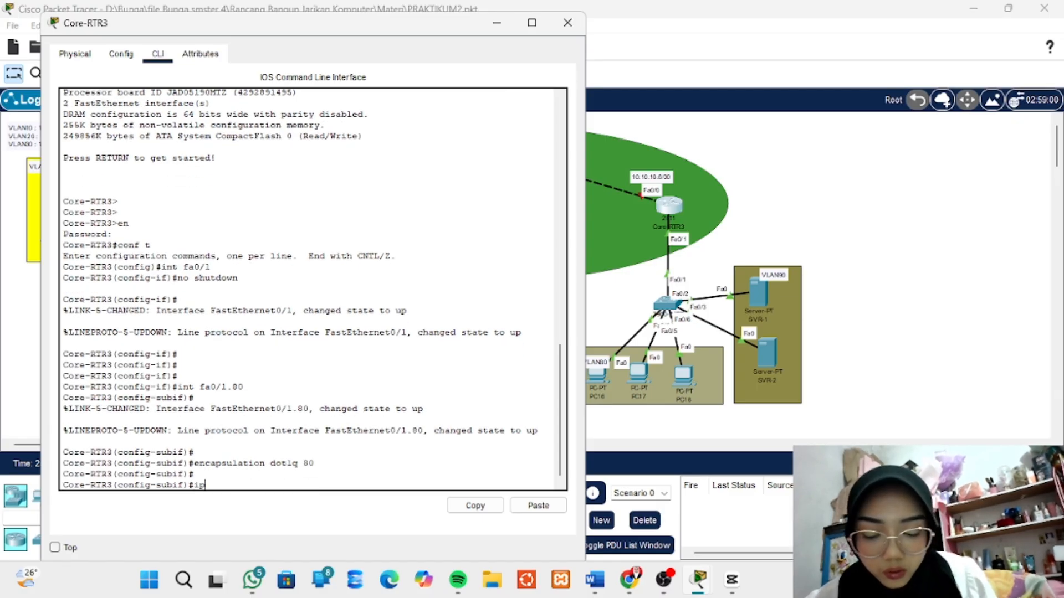
text( adde)
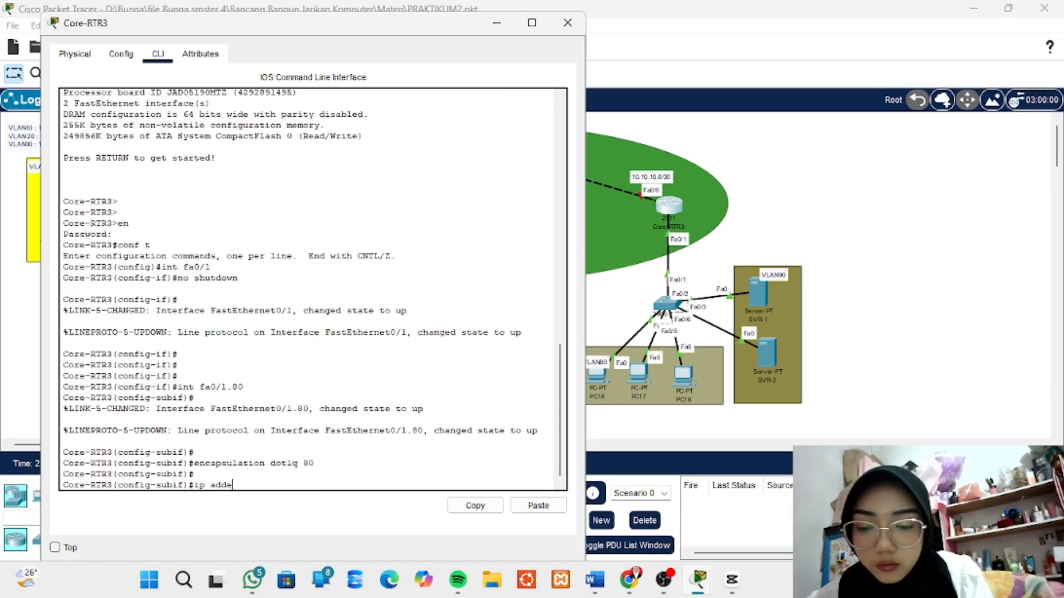
key(BackSpace)
text(e)
key(BackSpace)
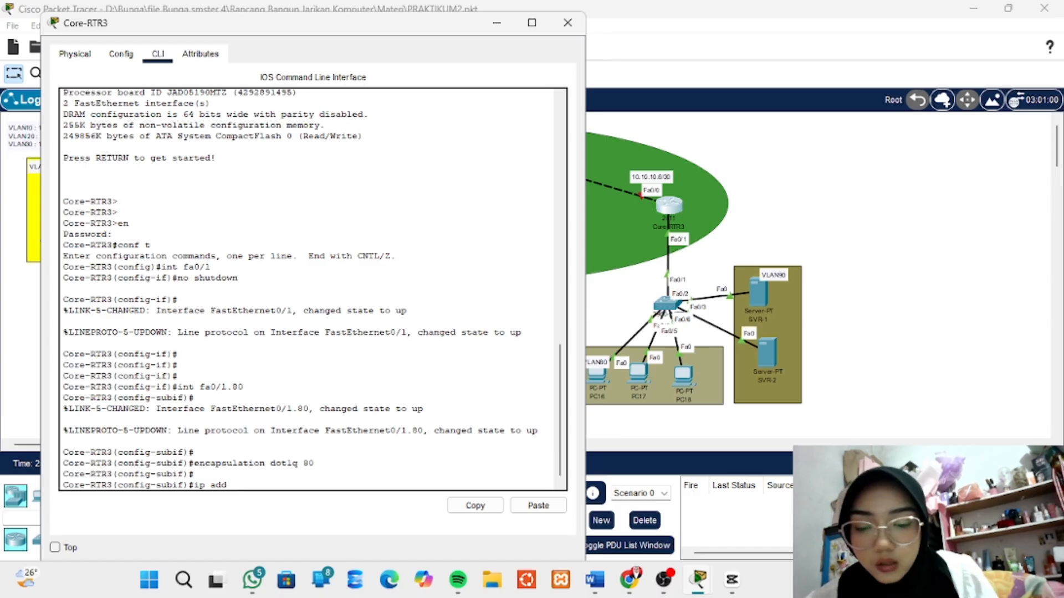
text(ress 19)
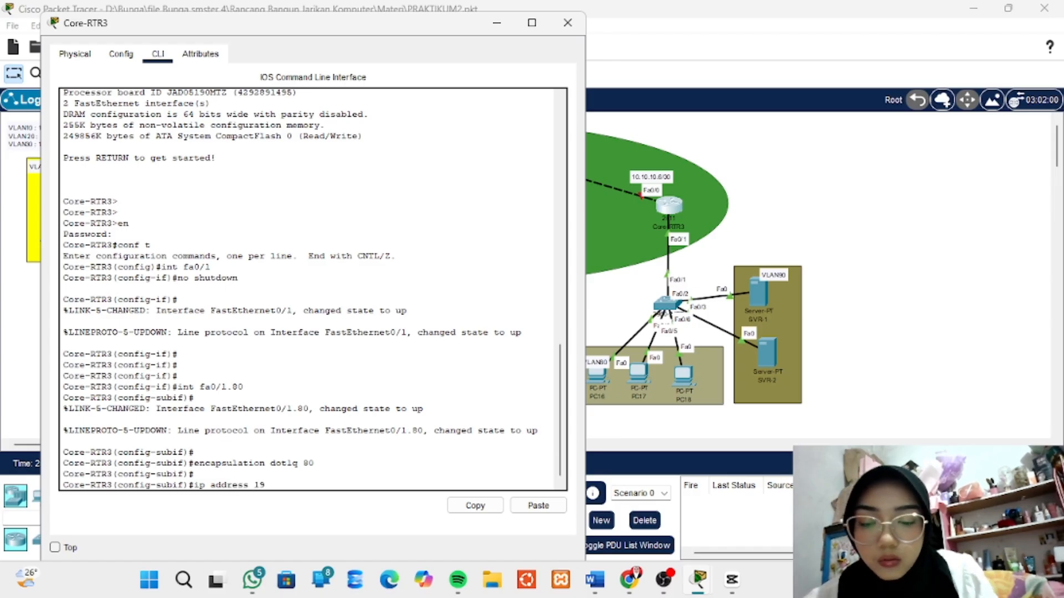
text(2.168.)
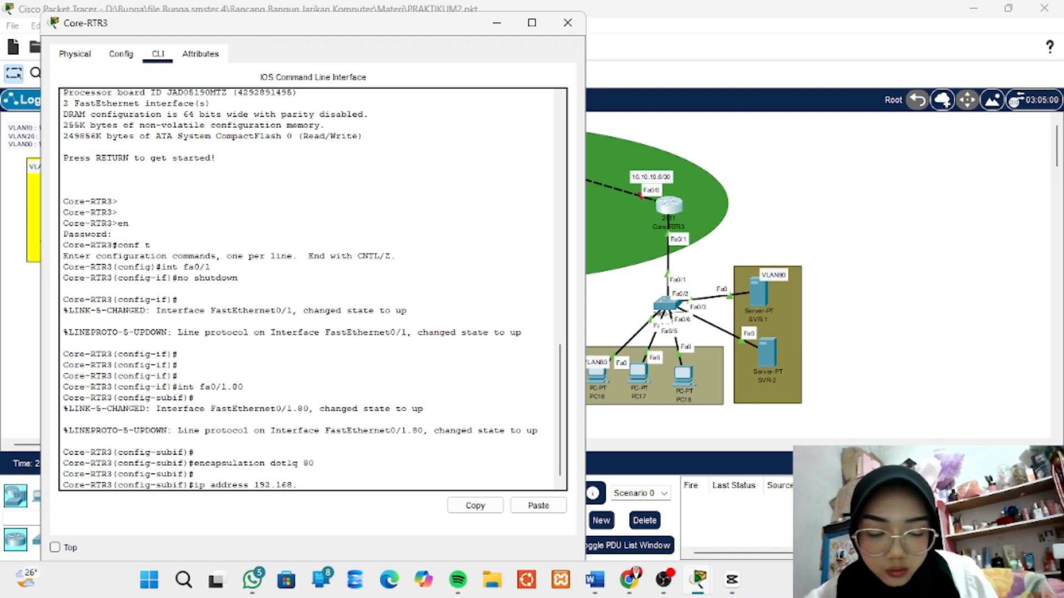
text(80.1)
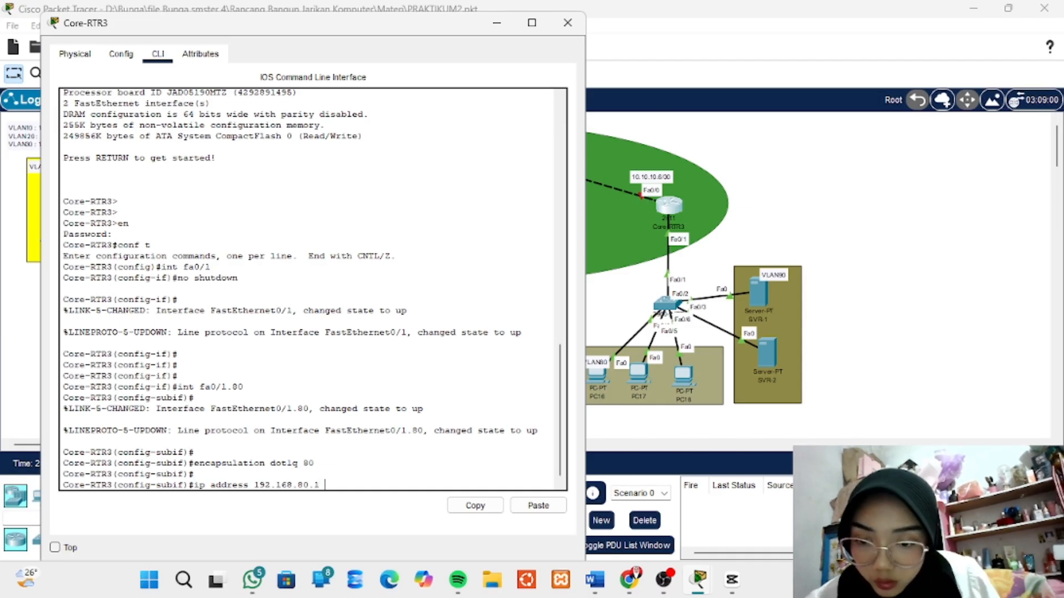
text(255)
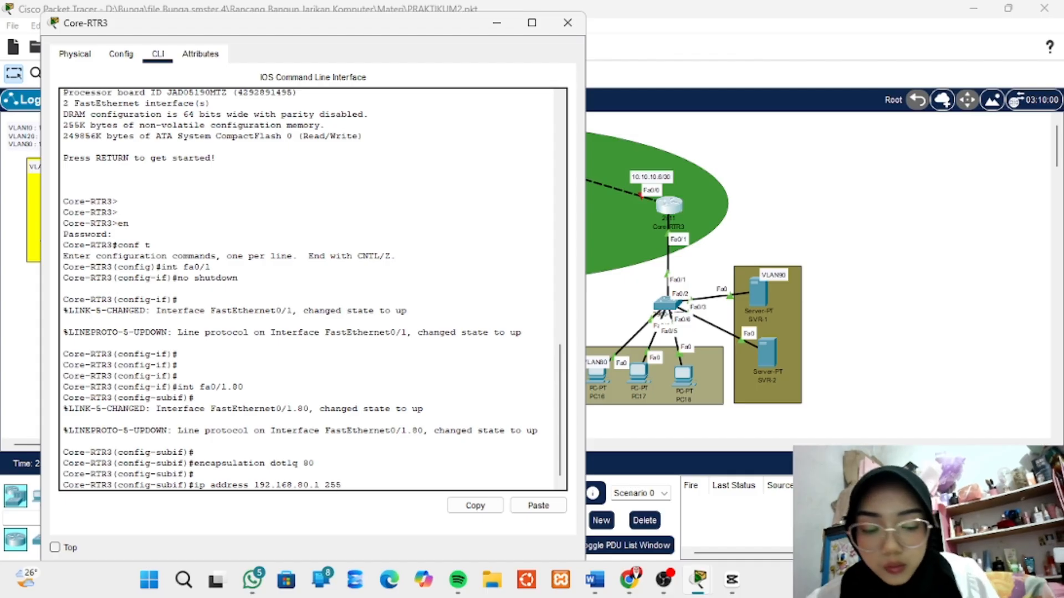
text(.255.2)
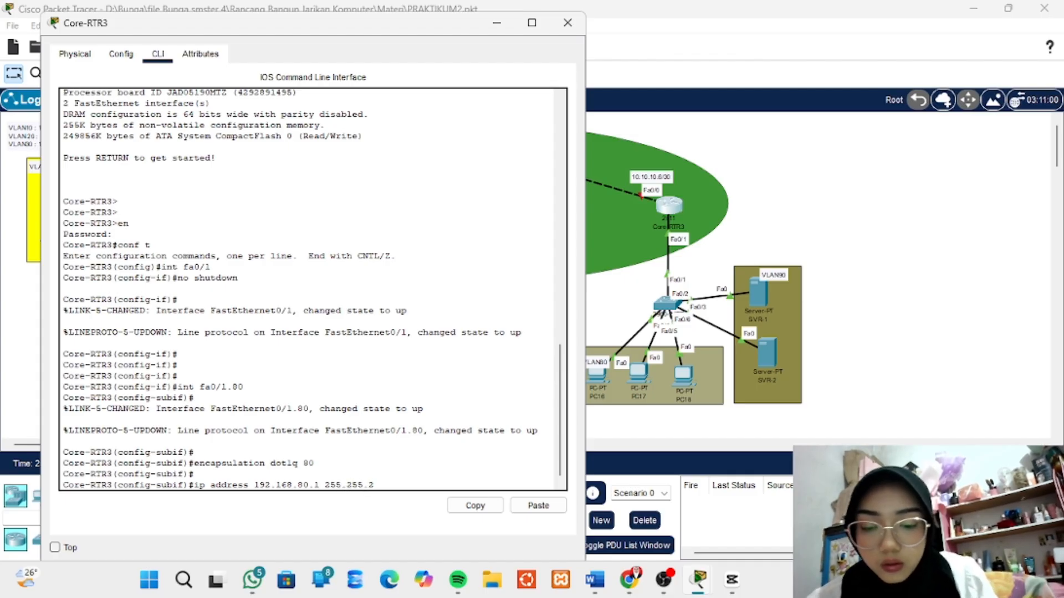
text(55.)
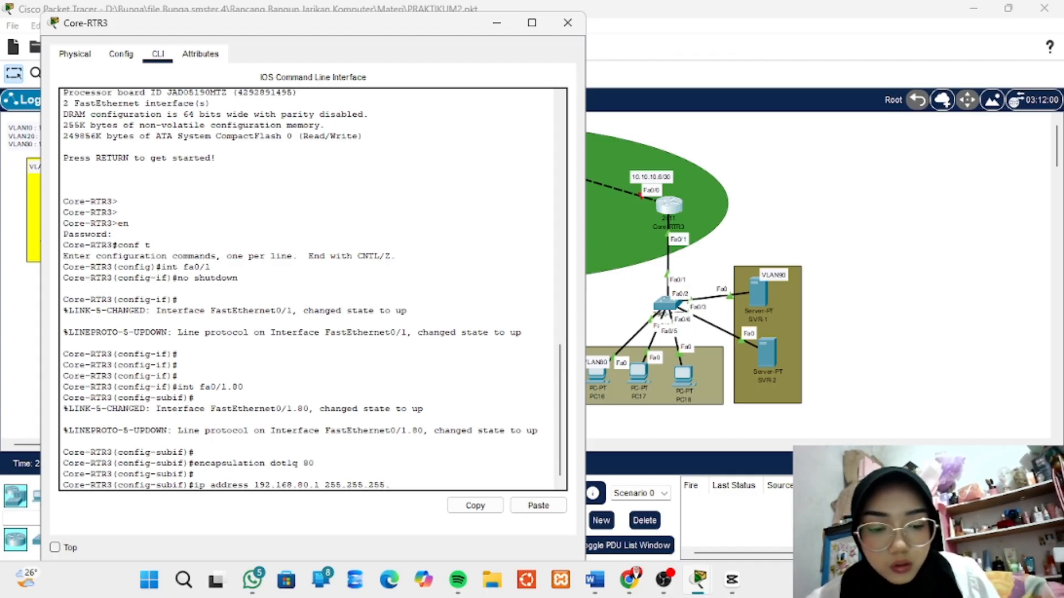
text(0)
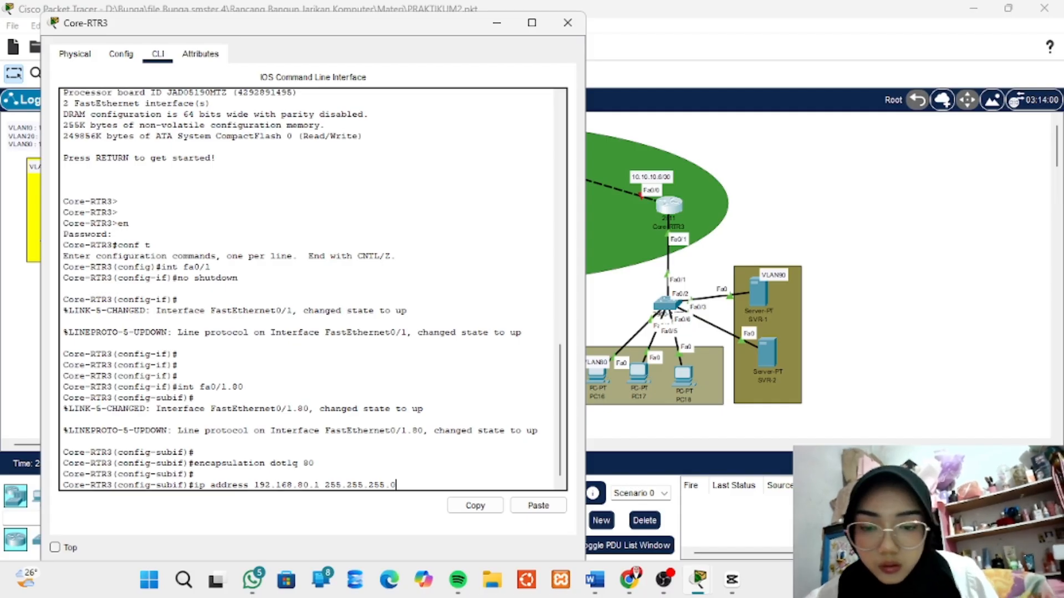
key(Return)
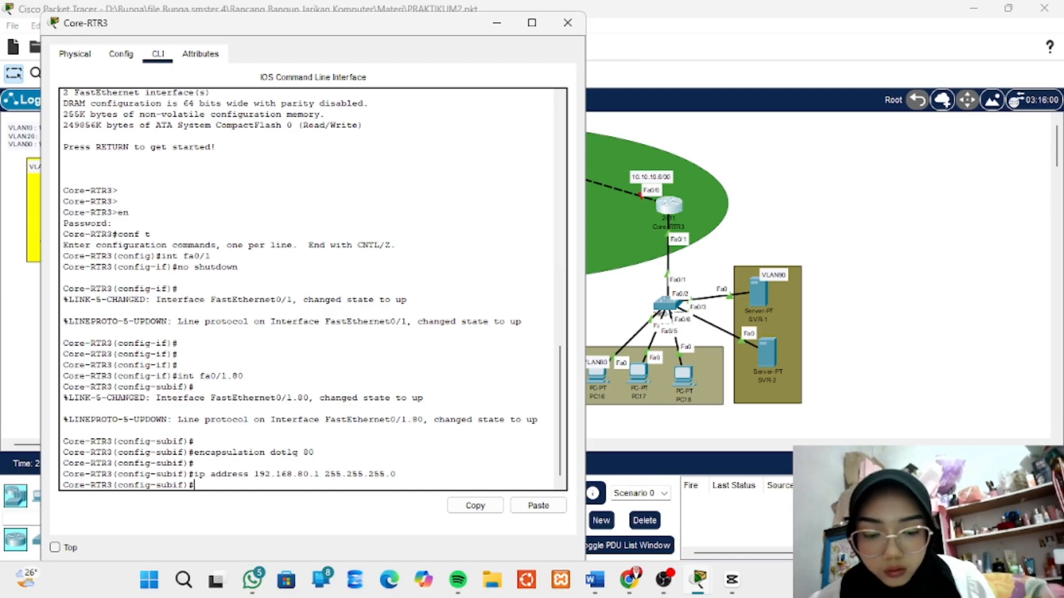
- Create subinterface fa0/1.90 on Core-RTR3 for VLAN 90 with int fa0/1.90
text(int)
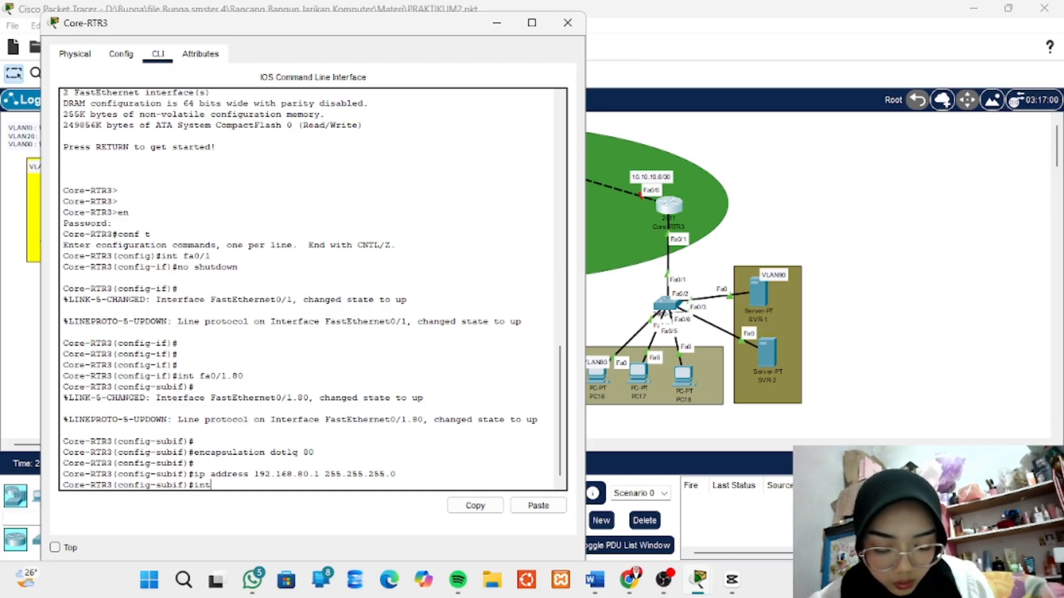
text( fa)
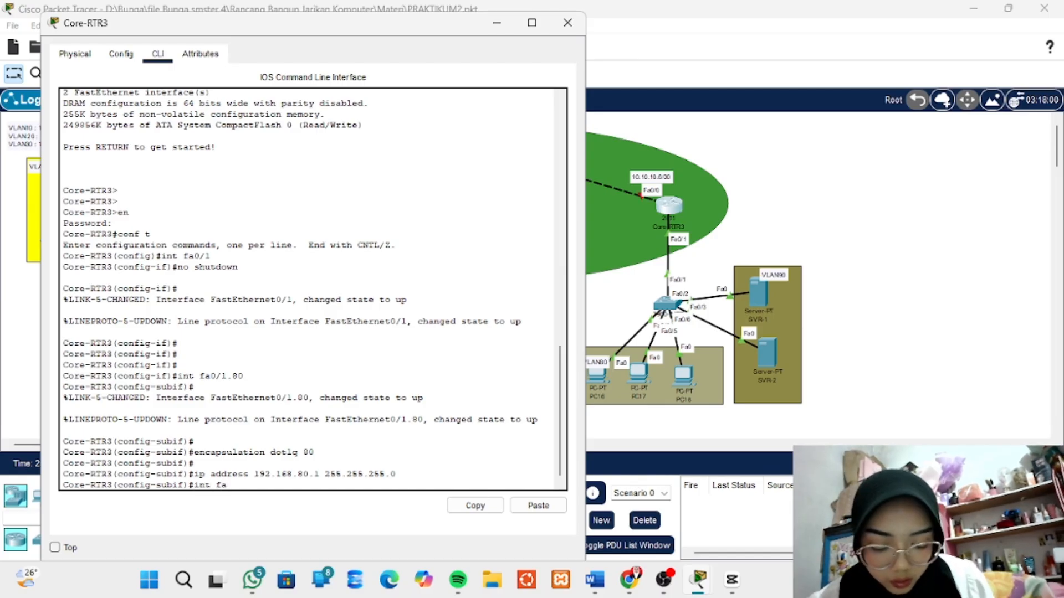
text(0/1)
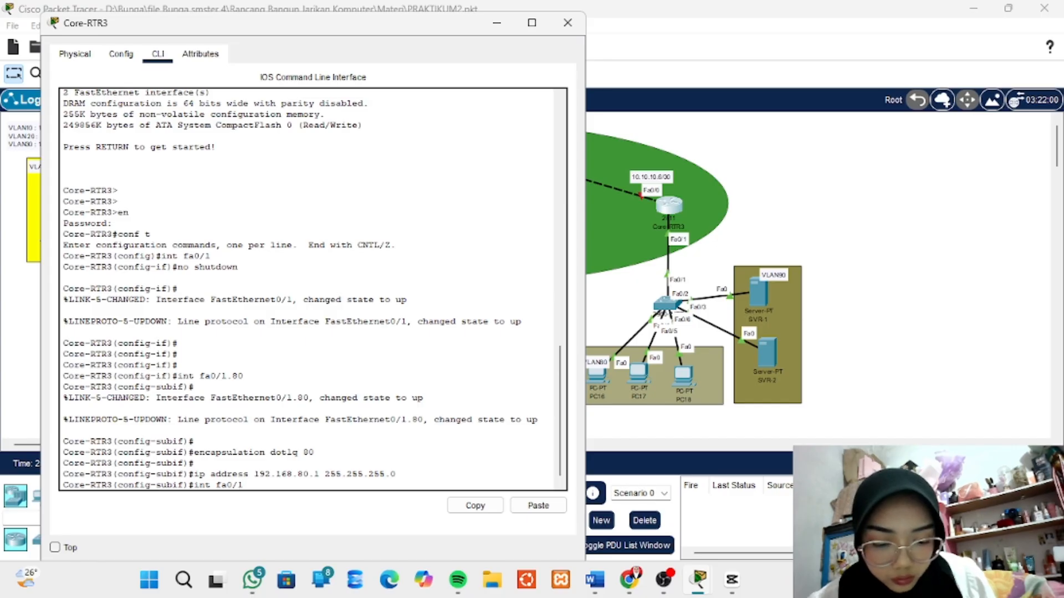
text(.9)
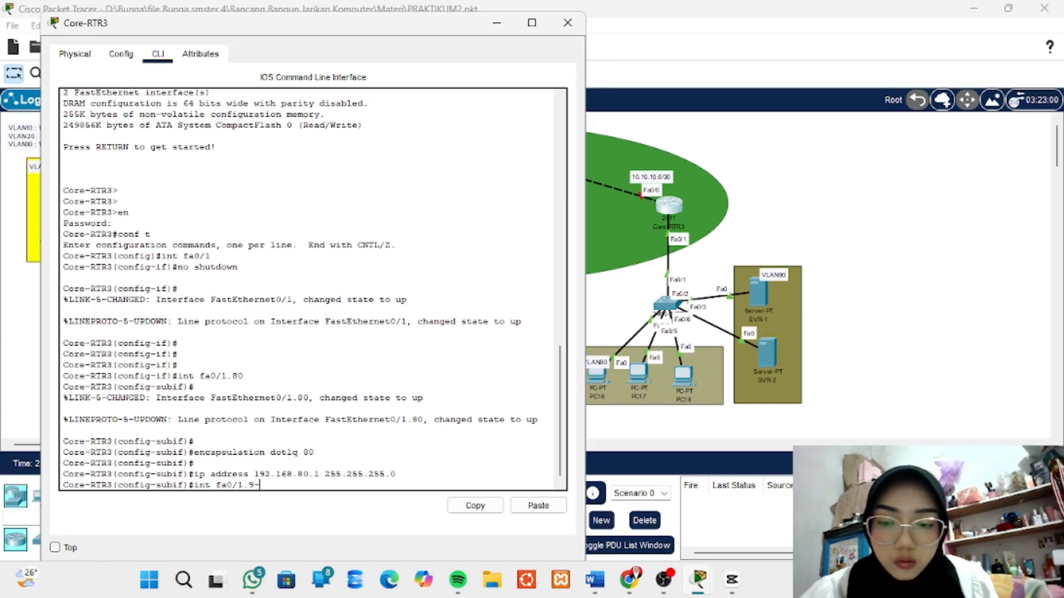
text(0)
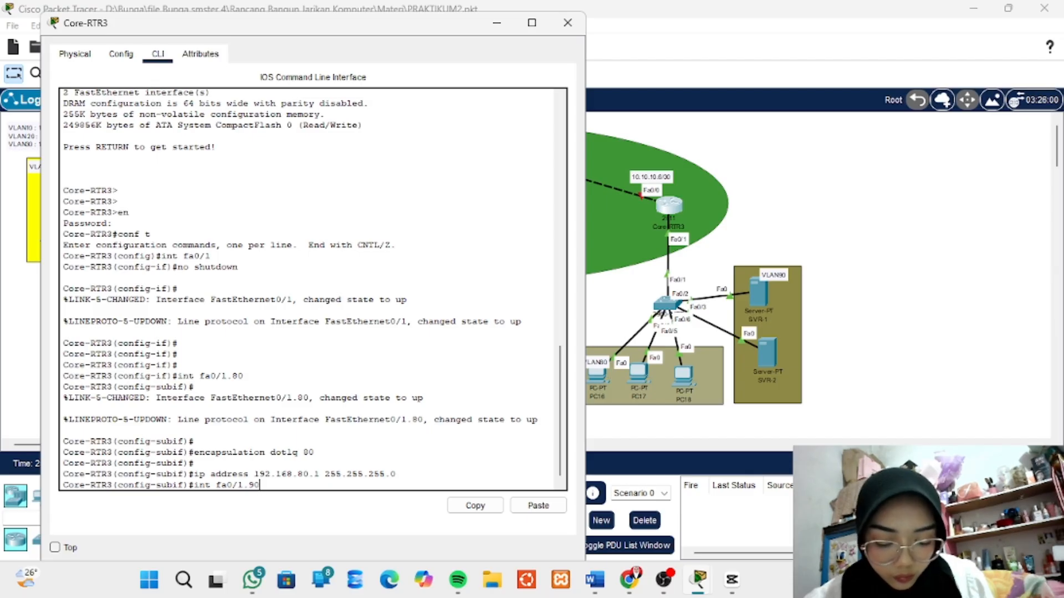
key(Return)
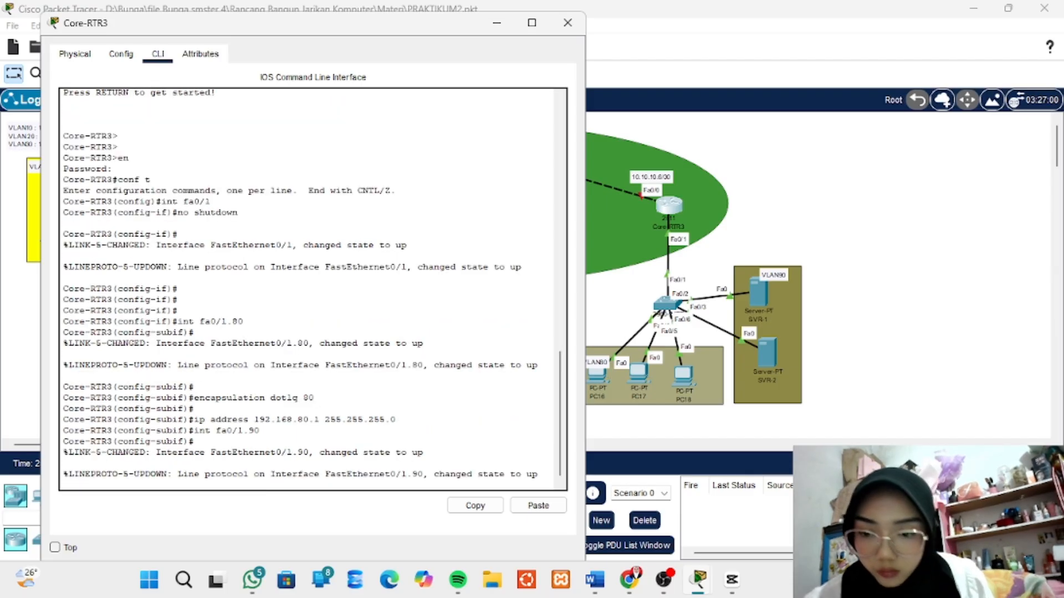
key(Return)
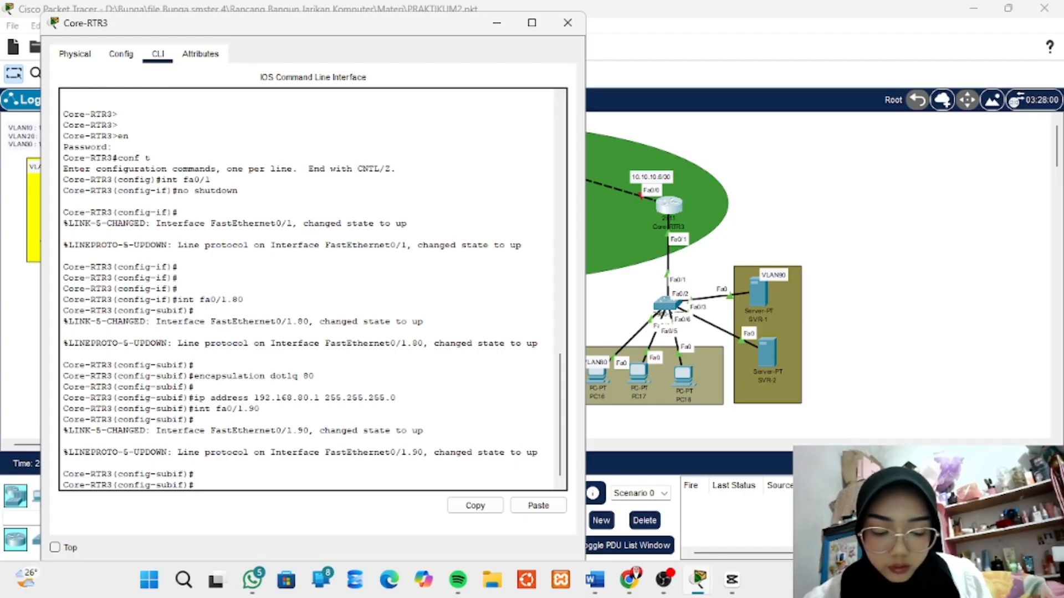
- Set 802.1Q tagging for VLAN 90 on subinterface fa0/1.90 with encapsulation dot1q 90
text(e)
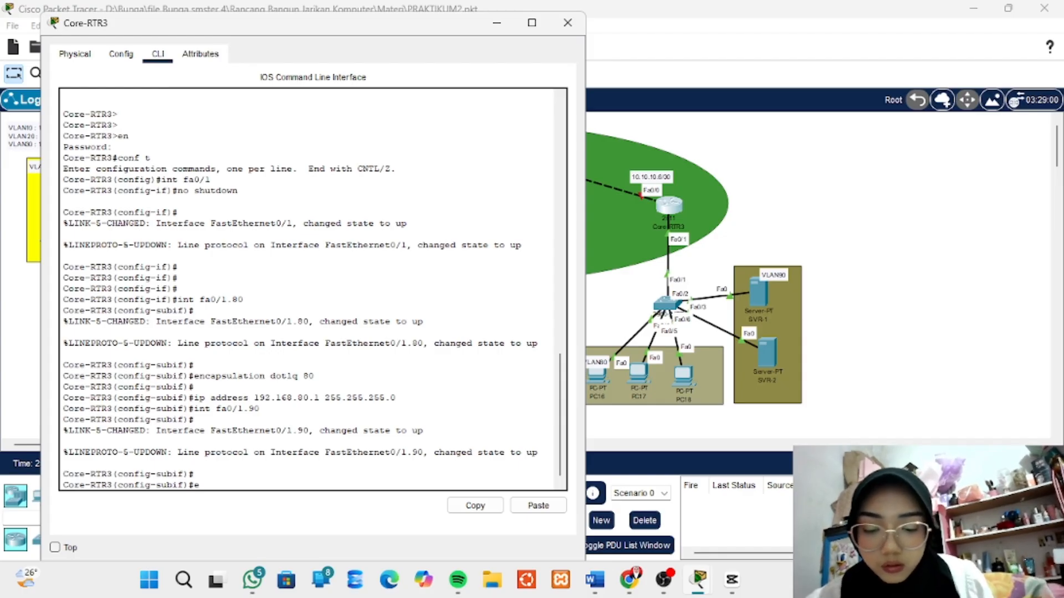
text(ncaps)
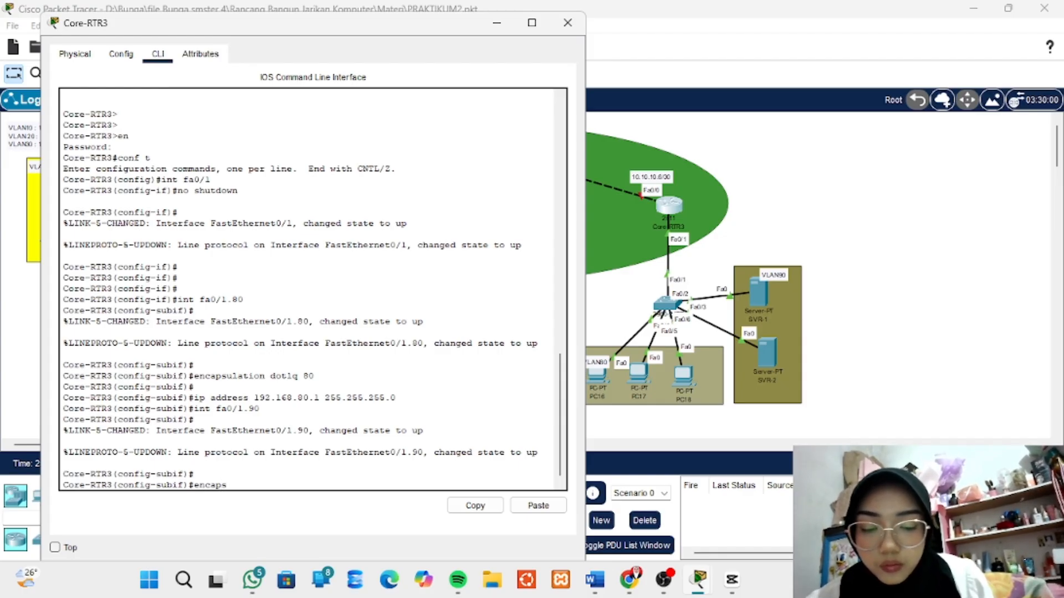
text(ulation)
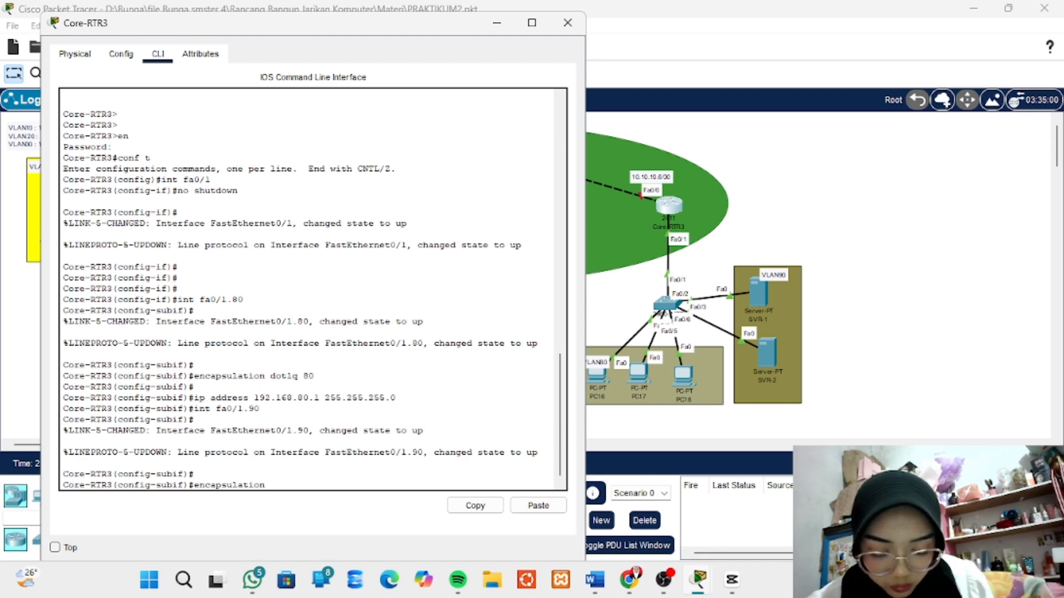
text(do)
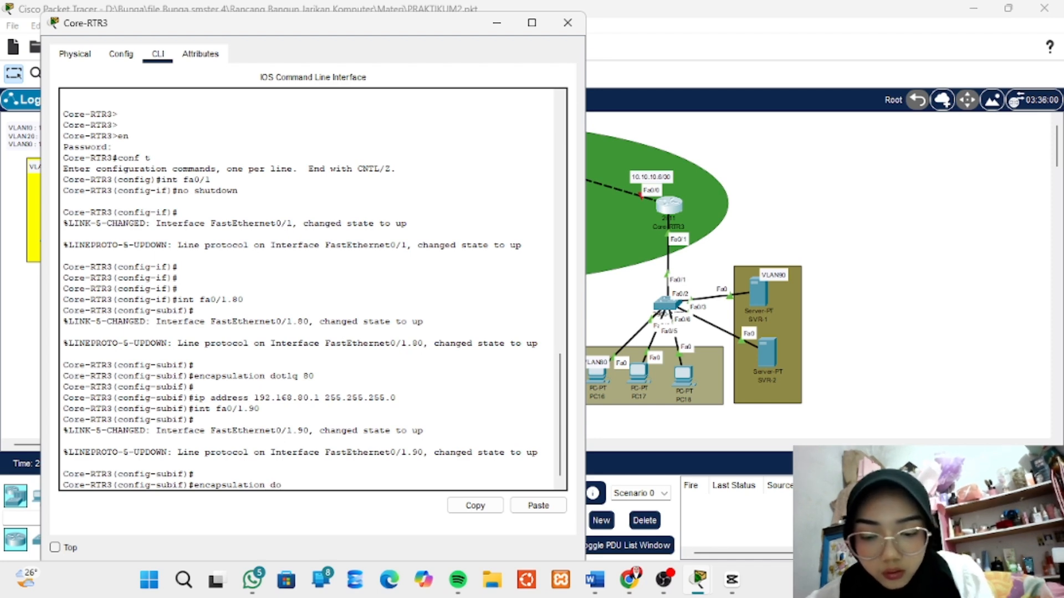
text(t1q)
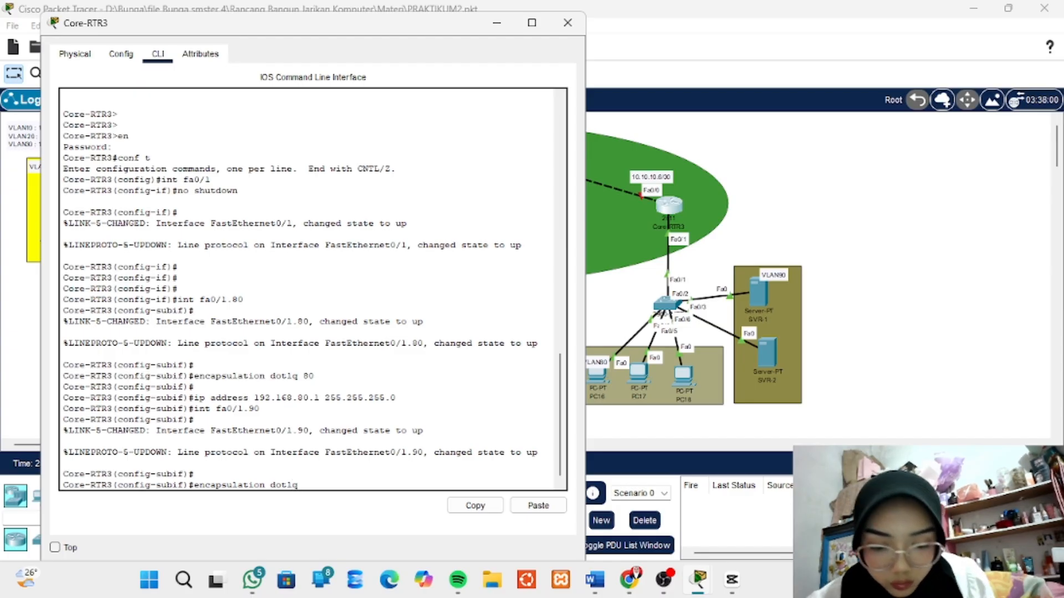
text( 90)
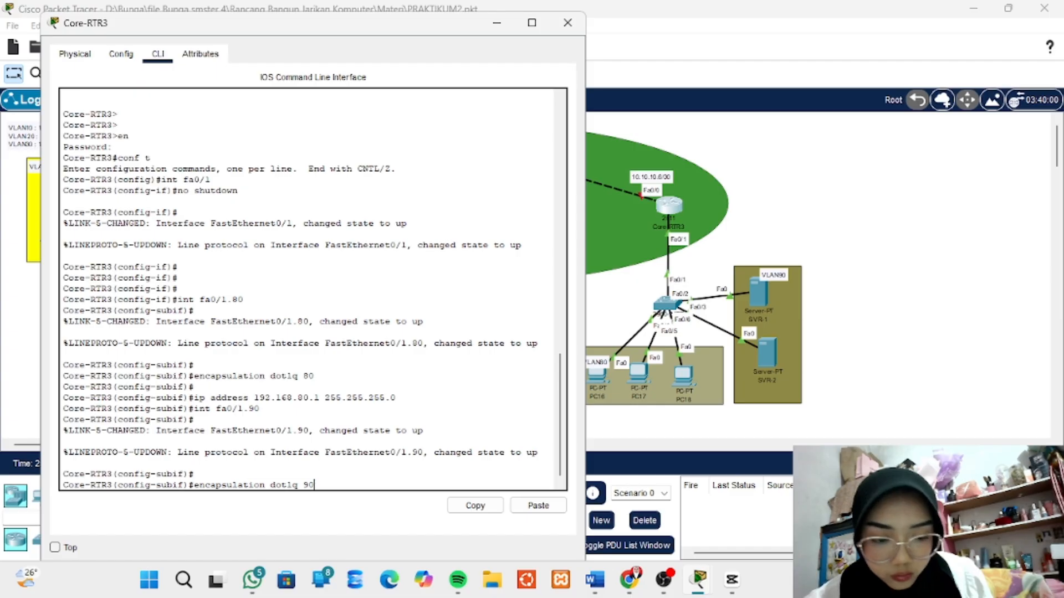
key(Return)
key(Return)
- Assign IP address 192.168.90.1 with mask 255.255.255.0 to subinterface fa0/1.90
text(ip ad)
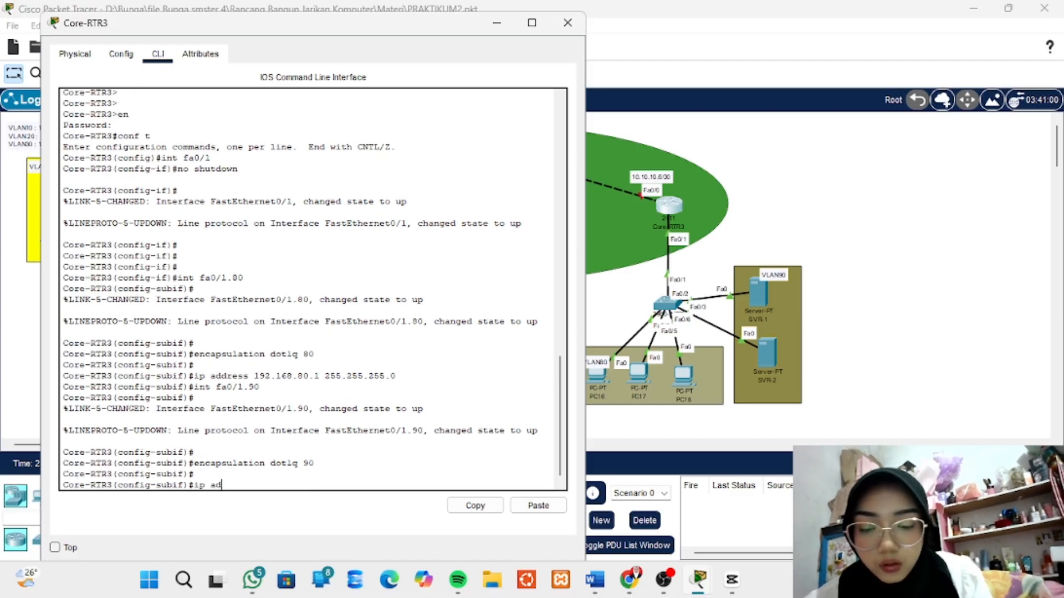
text(dress)
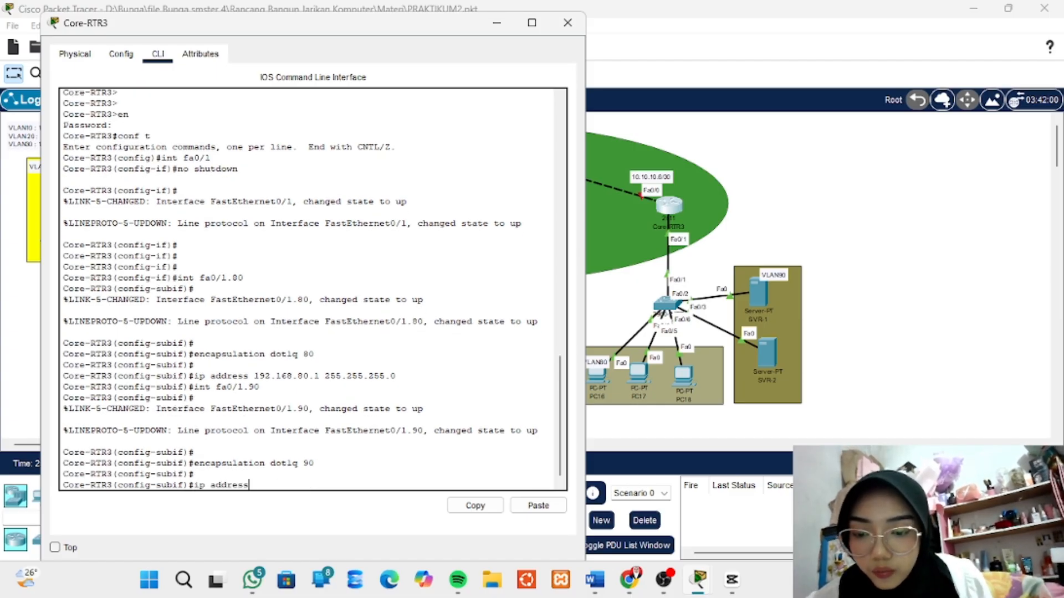
text( 192.168)
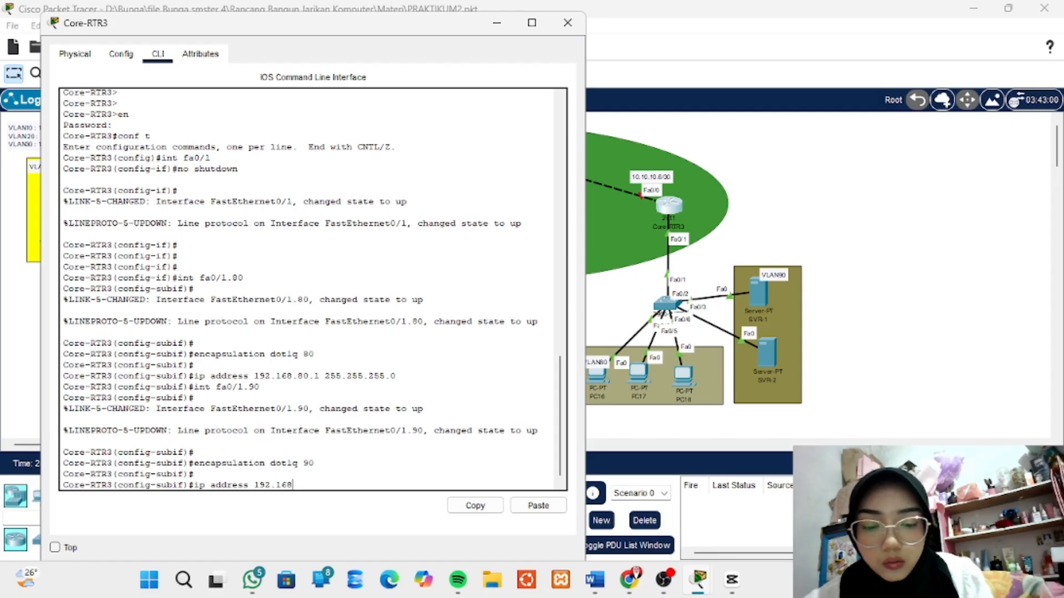
text(.)
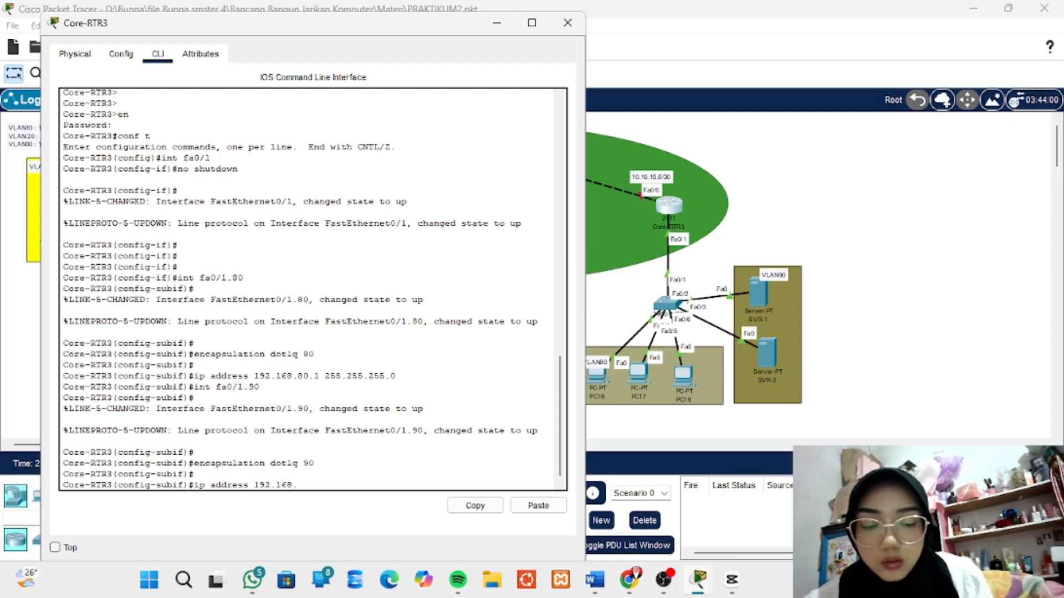
text(90)
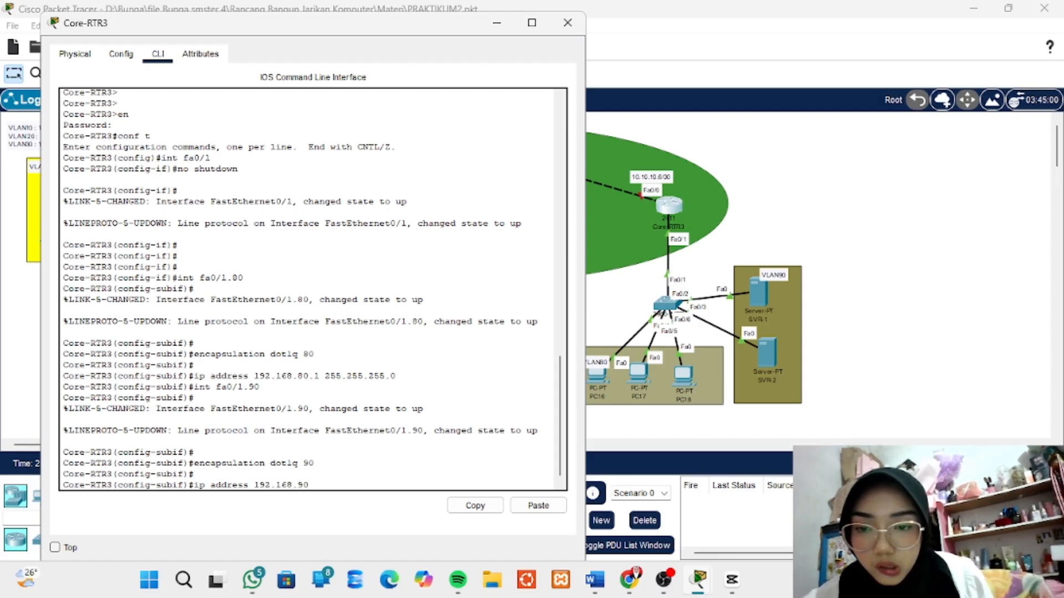
text(.1 255)
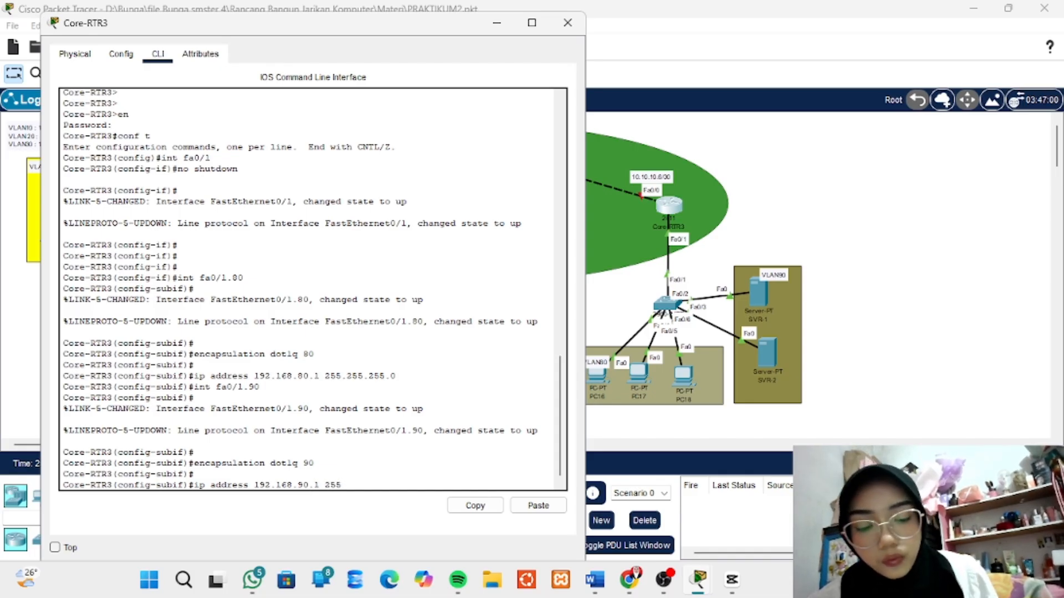
text(.255)
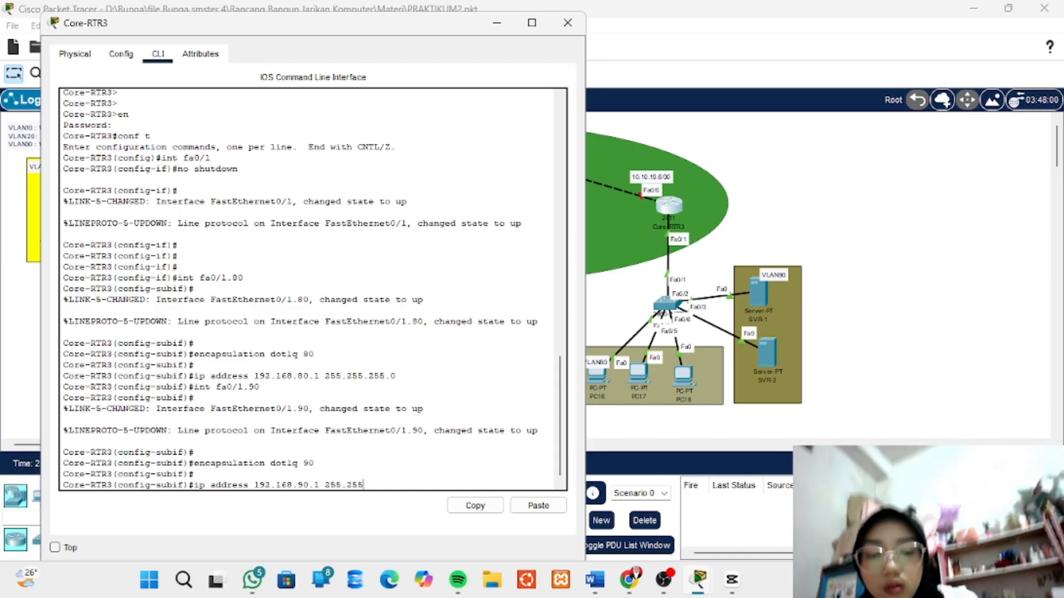
text(.255.0)
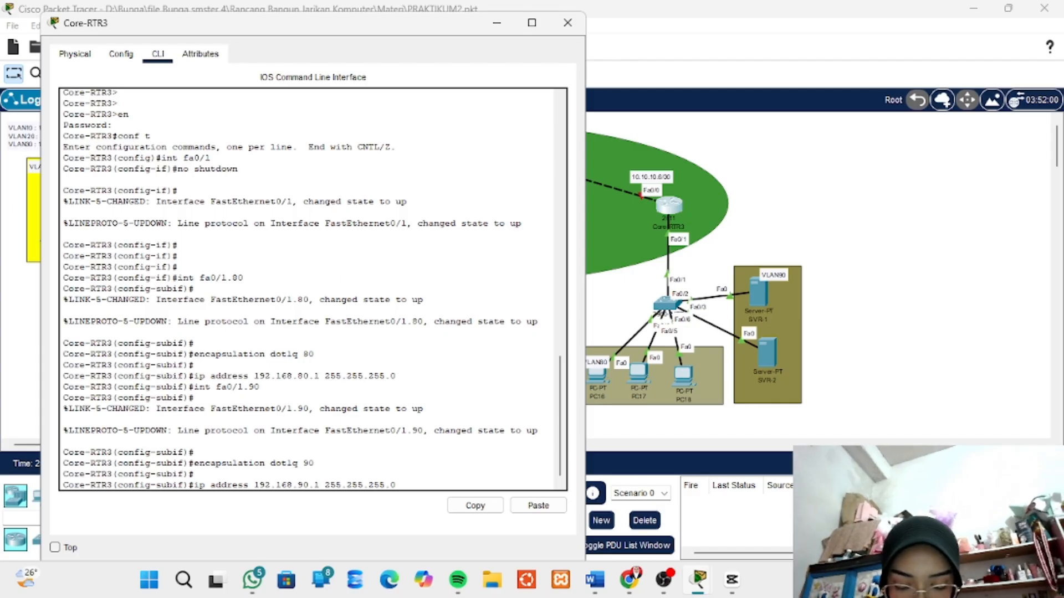
key(Return)
key(Return)
key(Return)
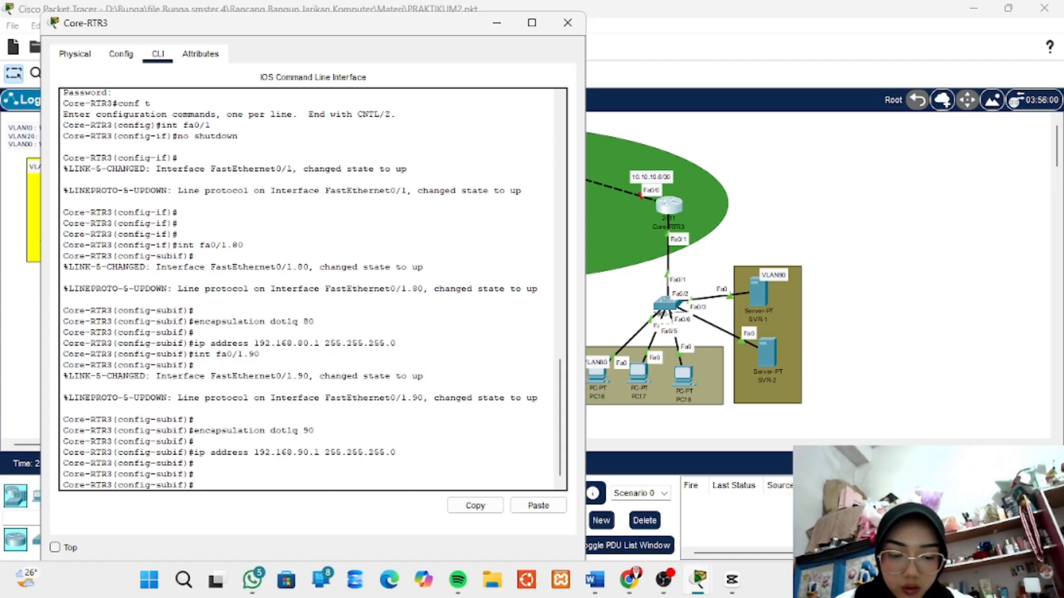
- Create a DHCP pool named VLAN80 on Core-RTR3 with ip dhcp pool VLAN80
text(ip dhcp)
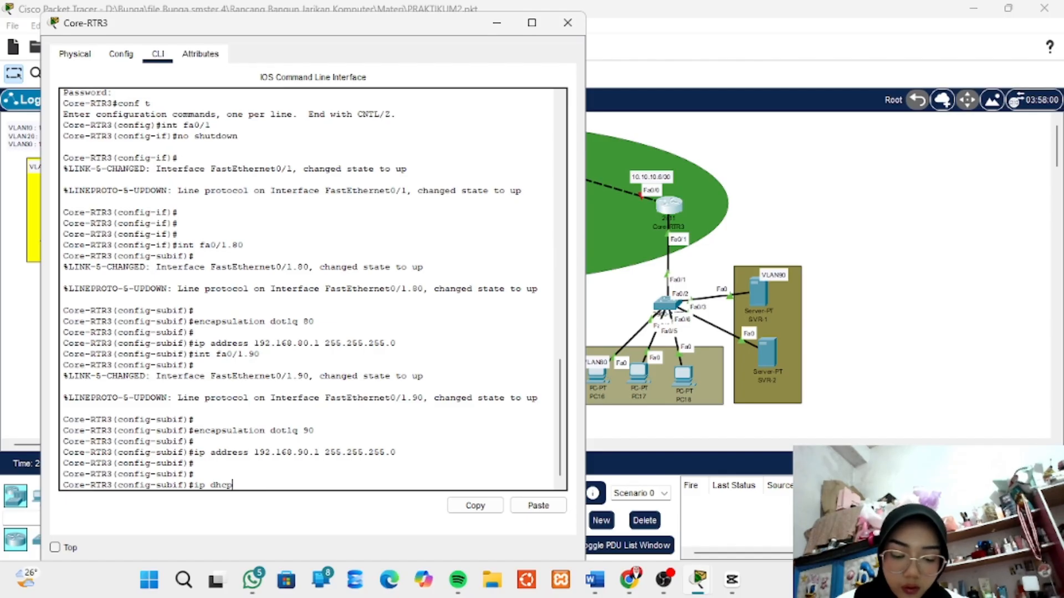
text( poo)
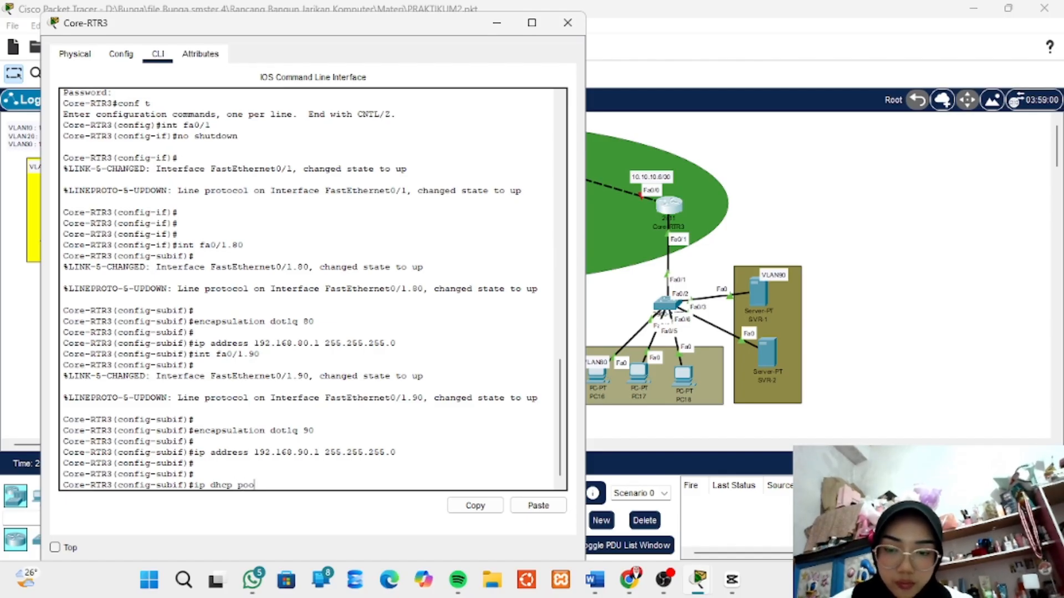
text(l)
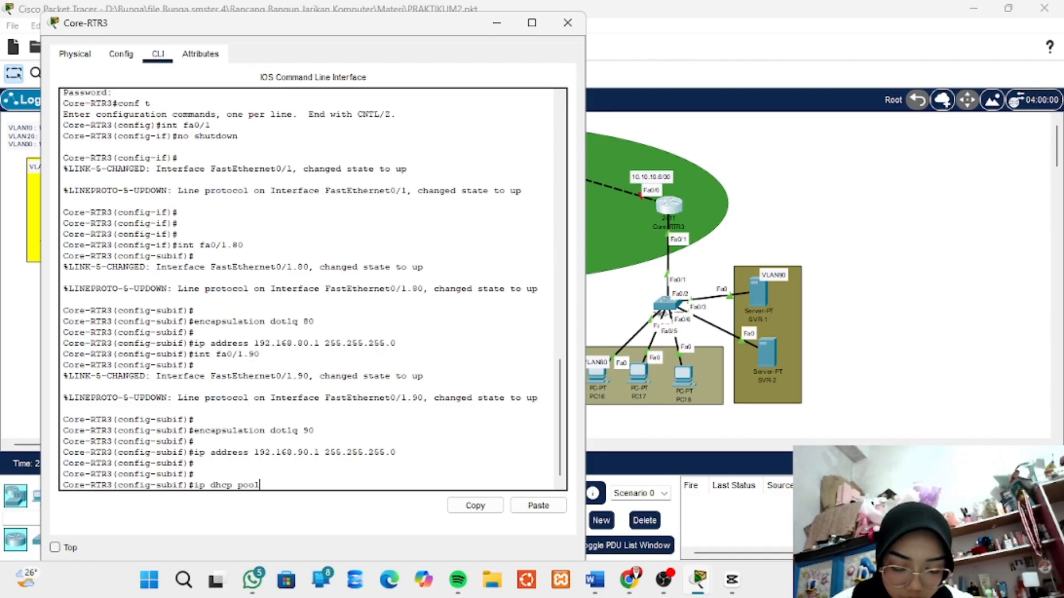
text( VLAN80)
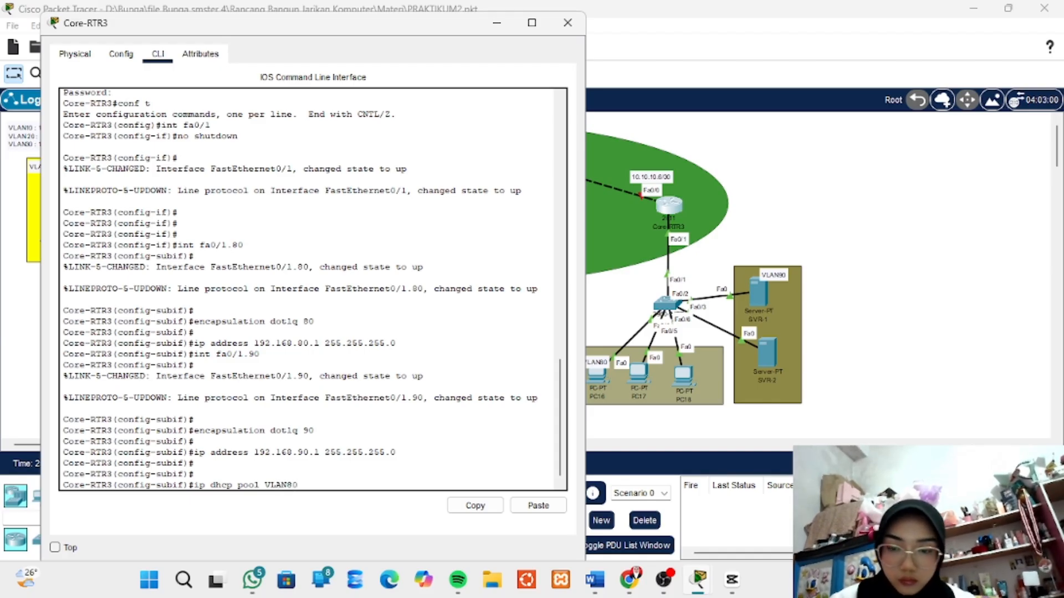
key(Return)
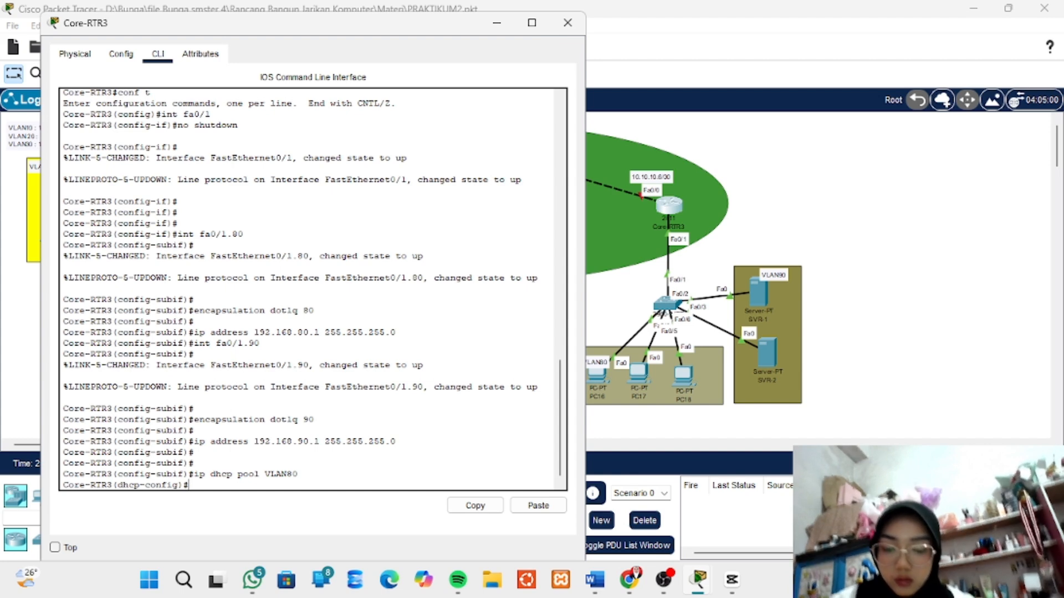
- Define the address range of DHCP pool VLAN80 with network 192.168.80.1 255.255.255.0
text(network)
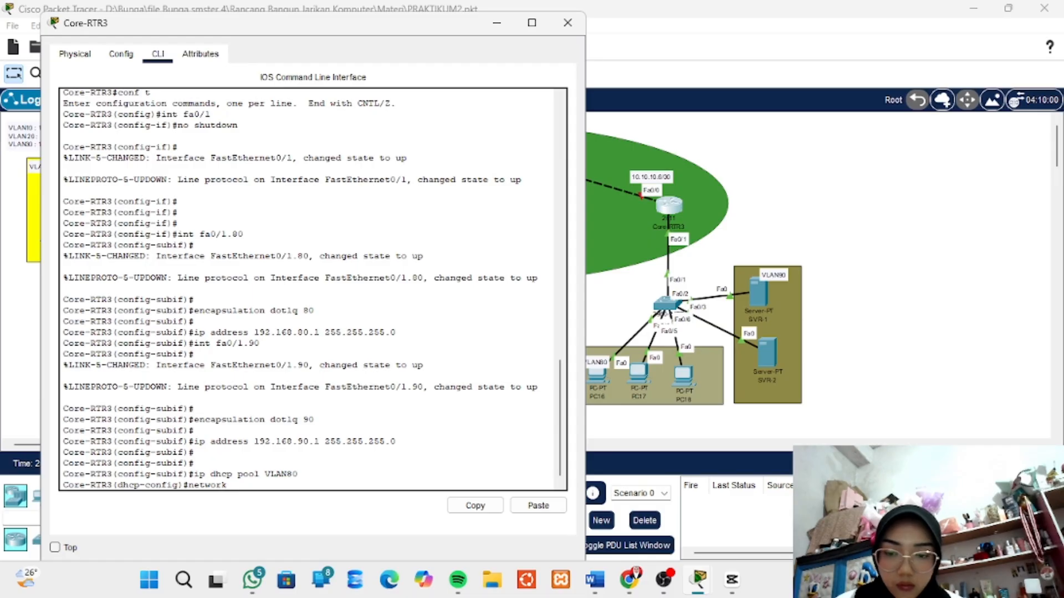
text(192)
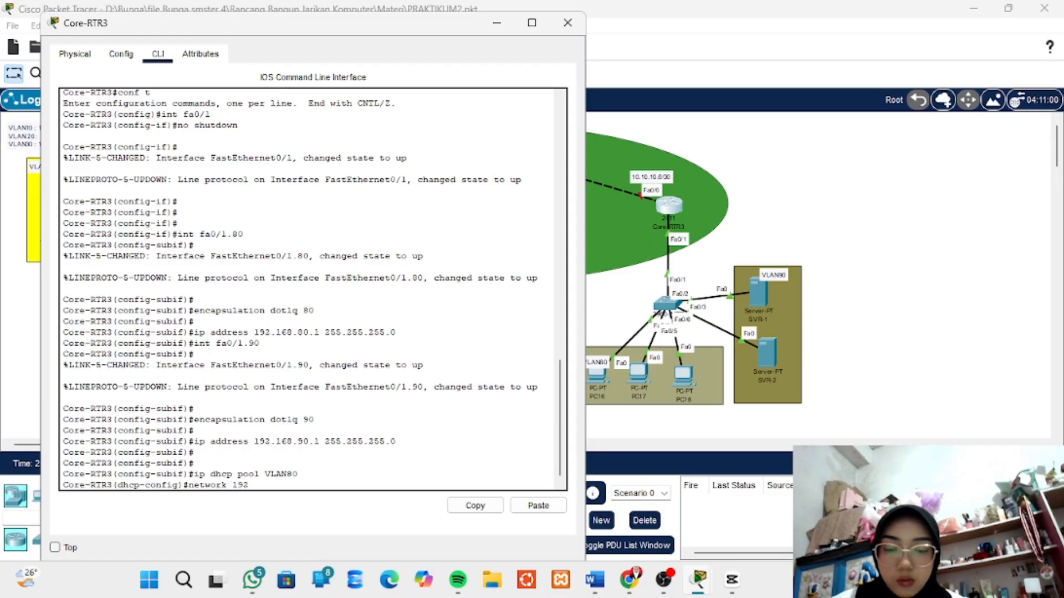
text(.168.)
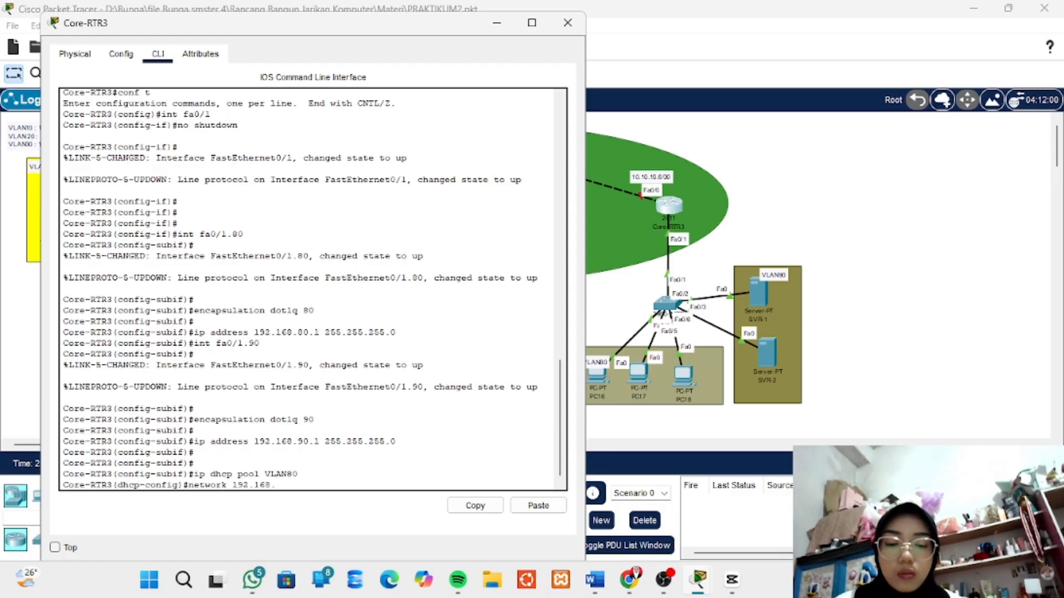
text(80.)
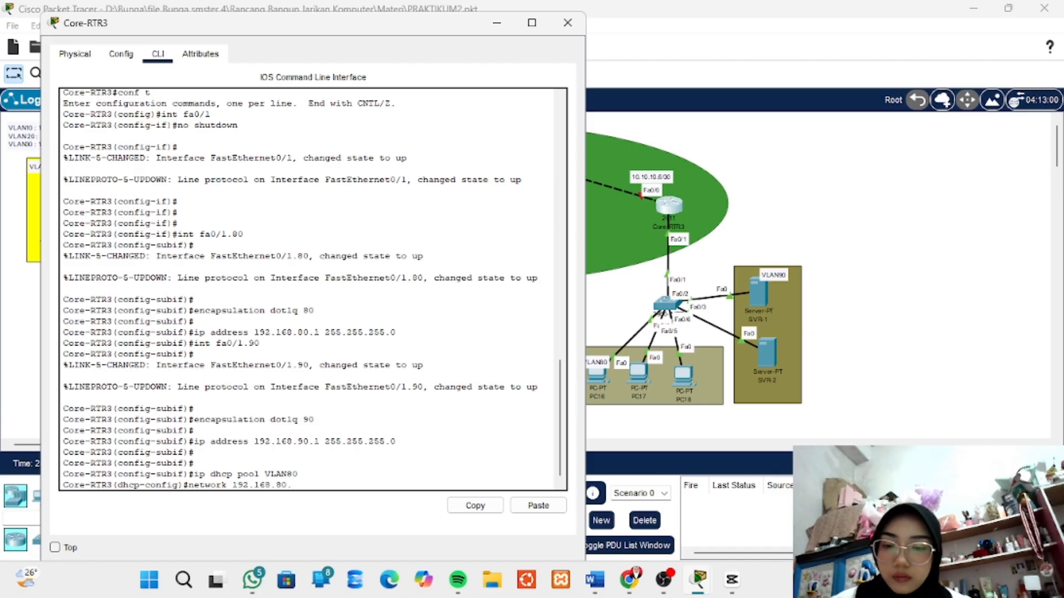
text(1)
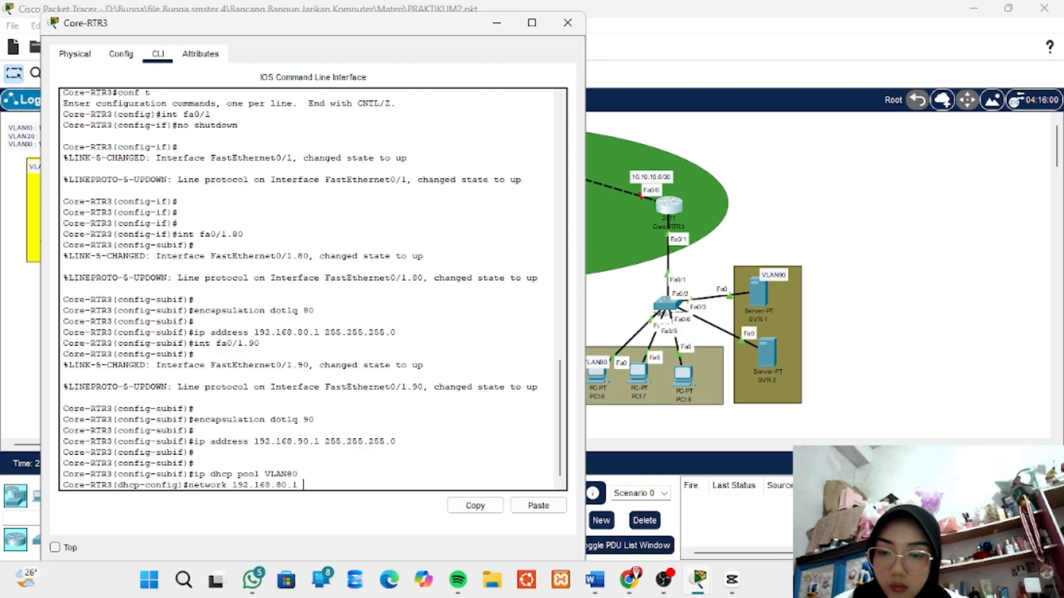
text( 255)
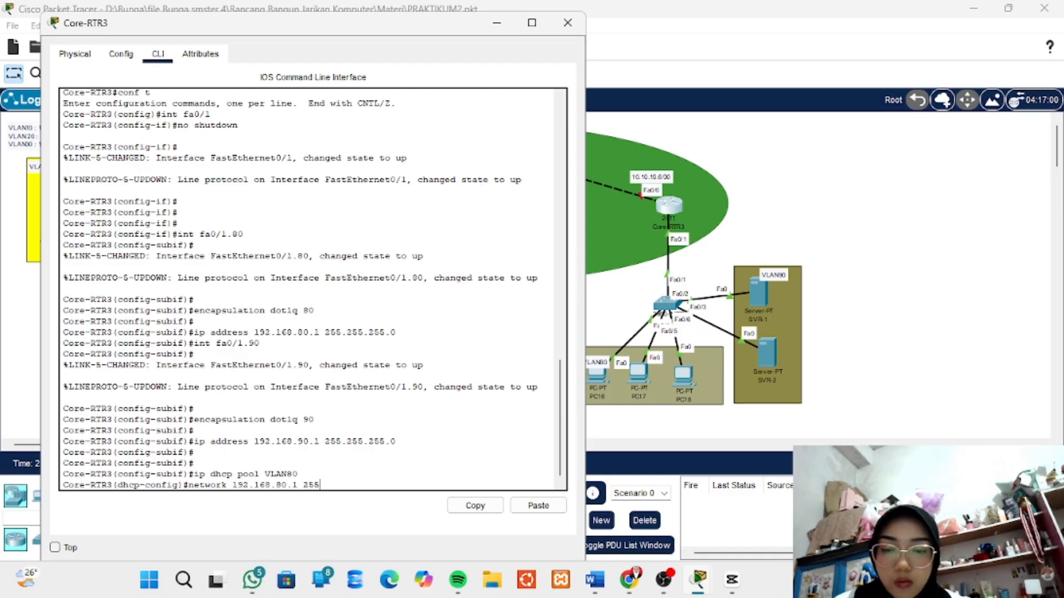
text(.255.)
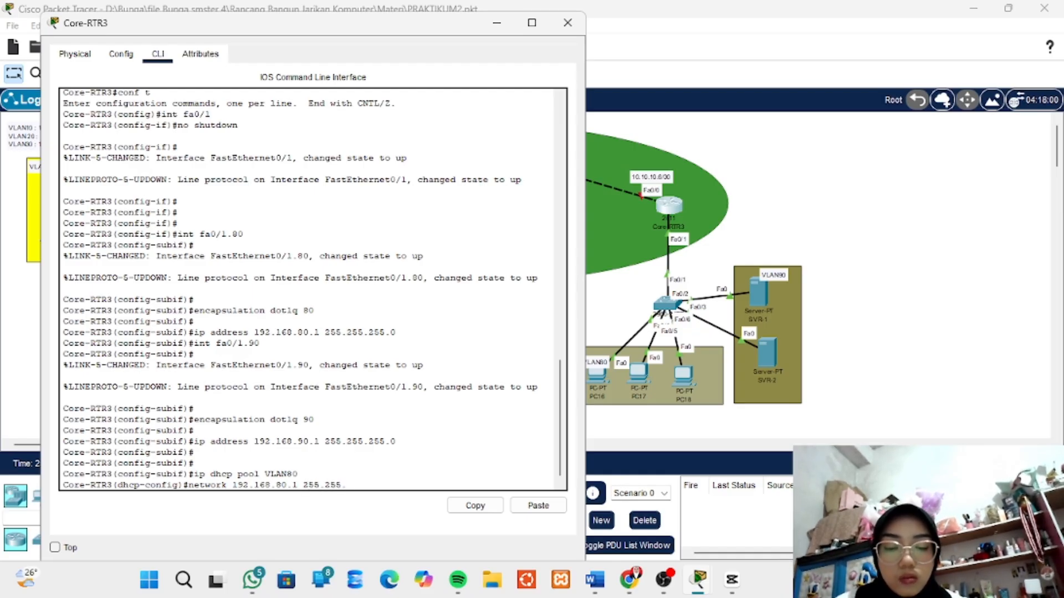
text(255.0)
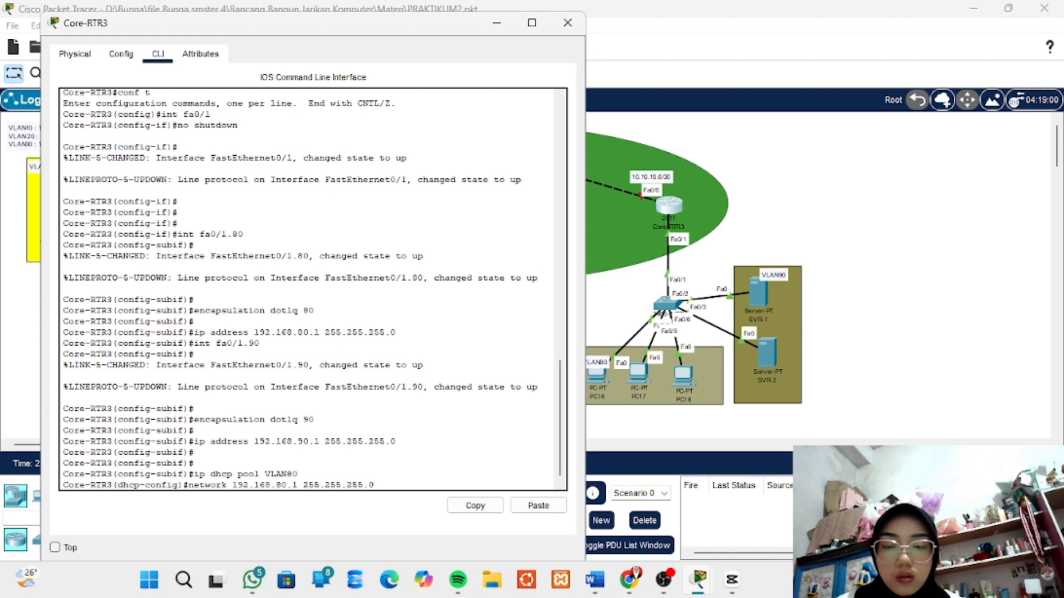
key(Return)
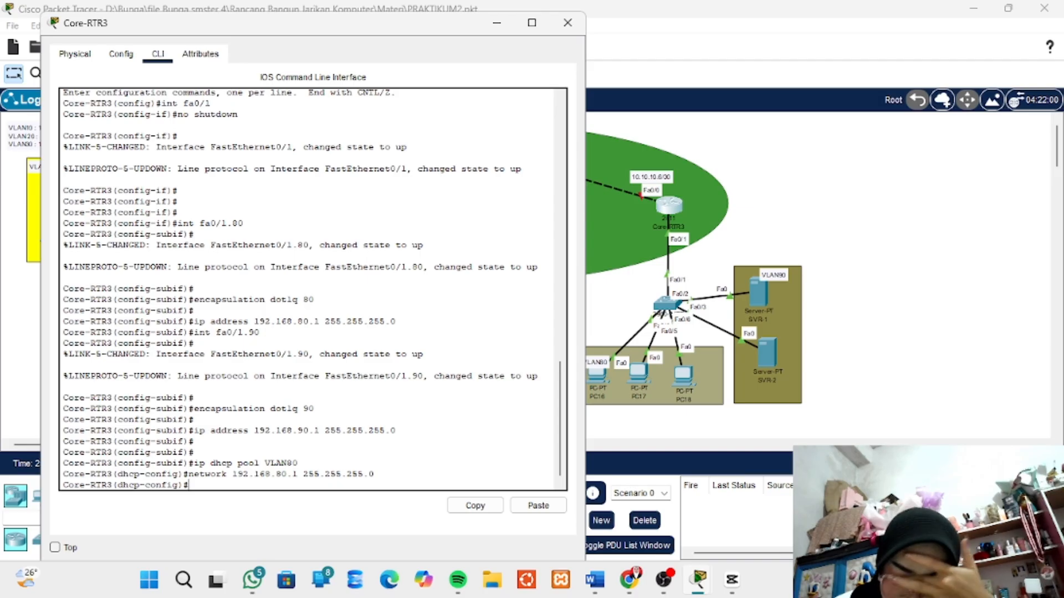
- Try to set the gateway of DHCP pool VLAN80 with default-roter 192.168.80.1
text(defau)
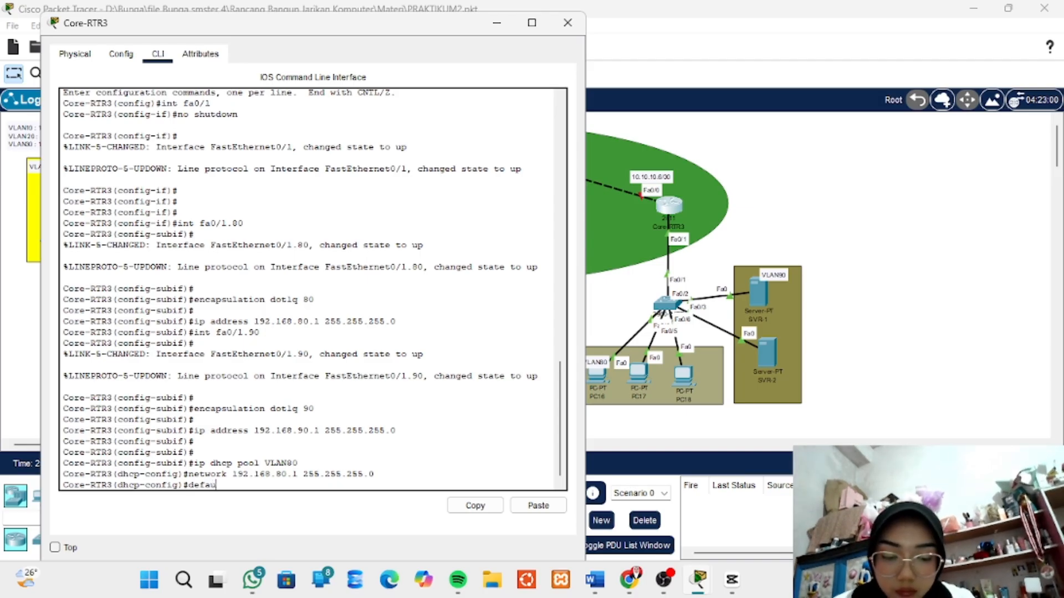
text(lt)
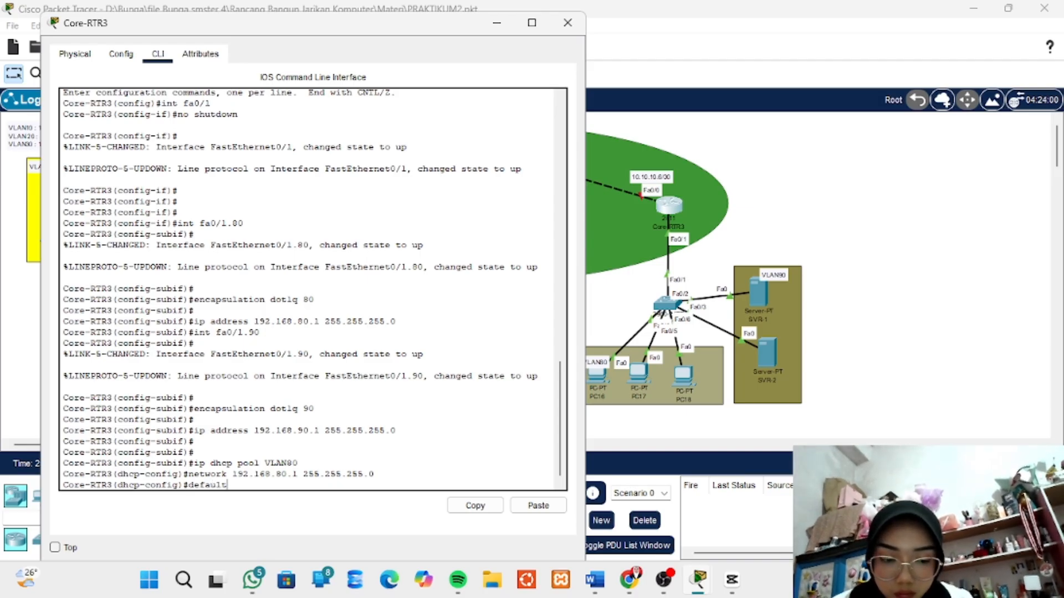
text(-ro)
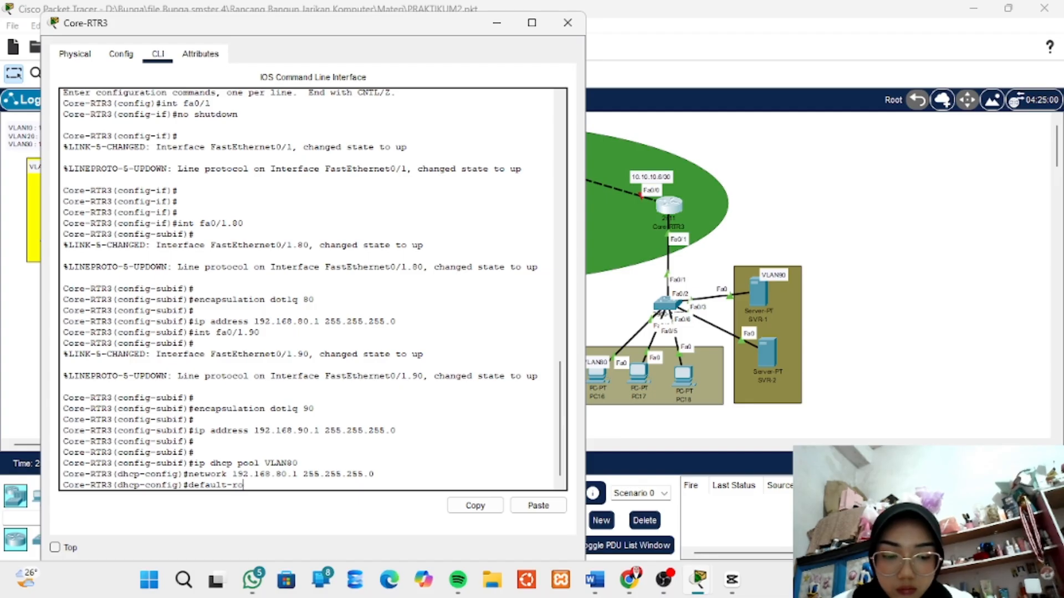
text(ter)
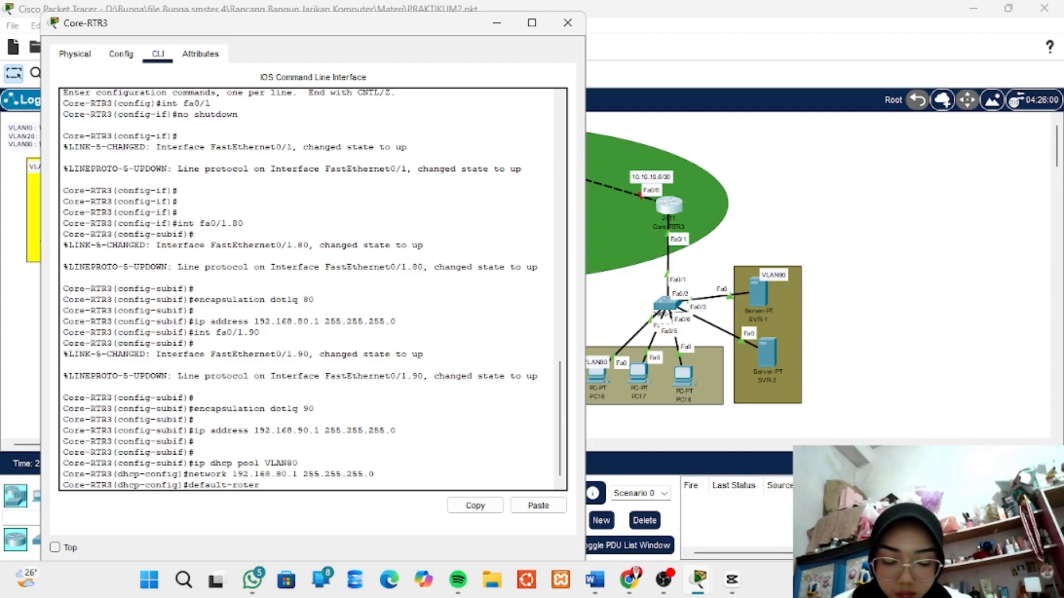
text( 1)
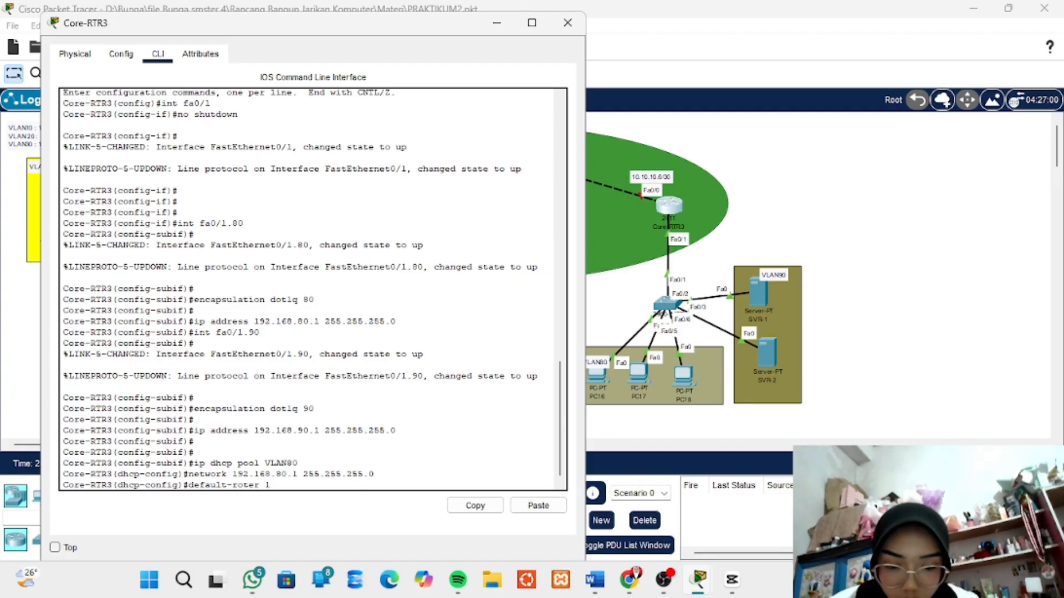
text(92.168)
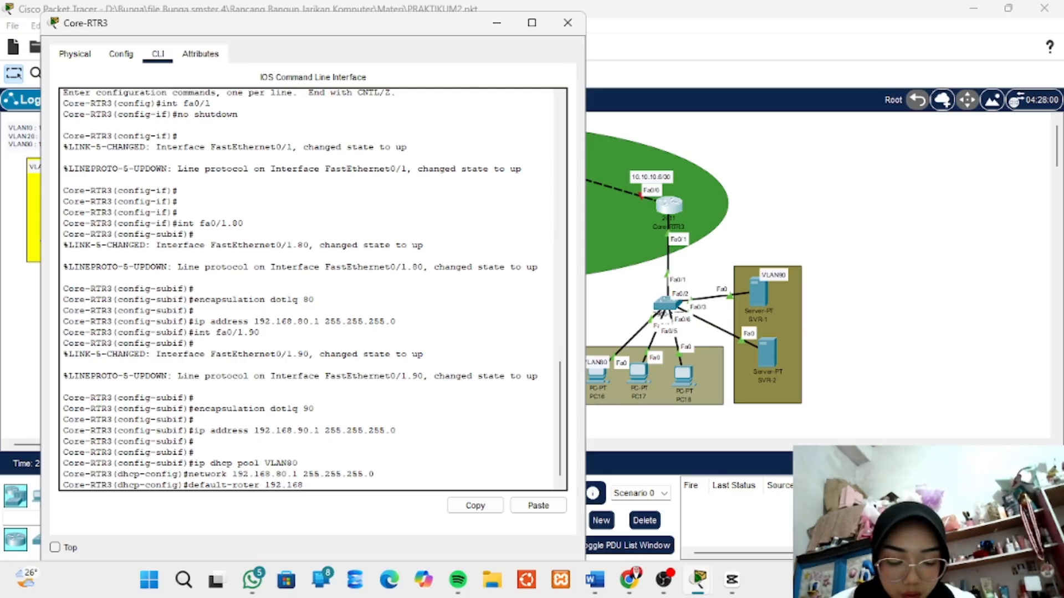
text(.)
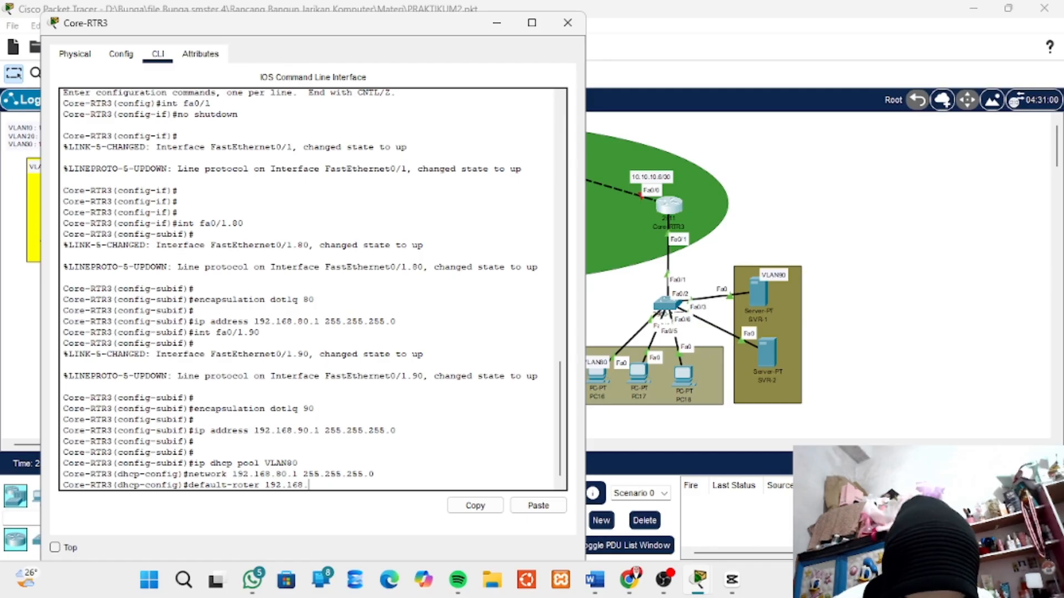
text(80)
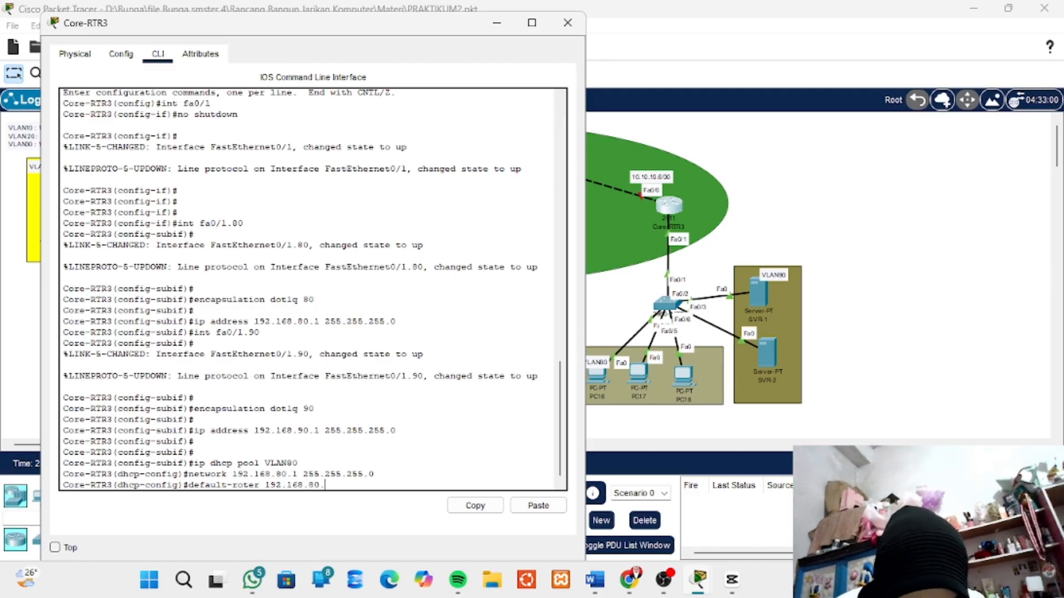
text(.)
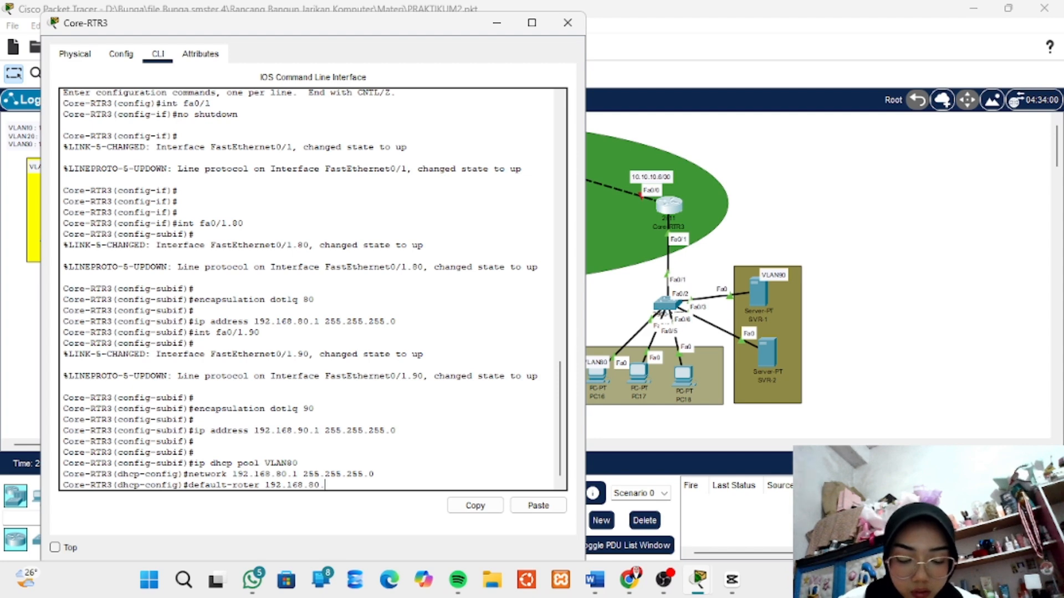
text(1)
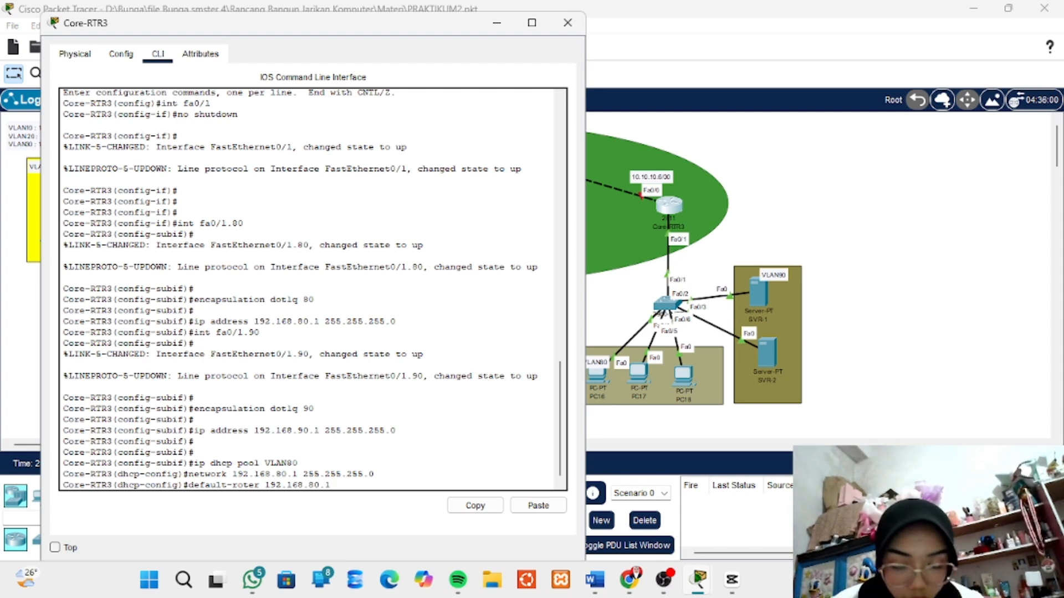
key(Return)
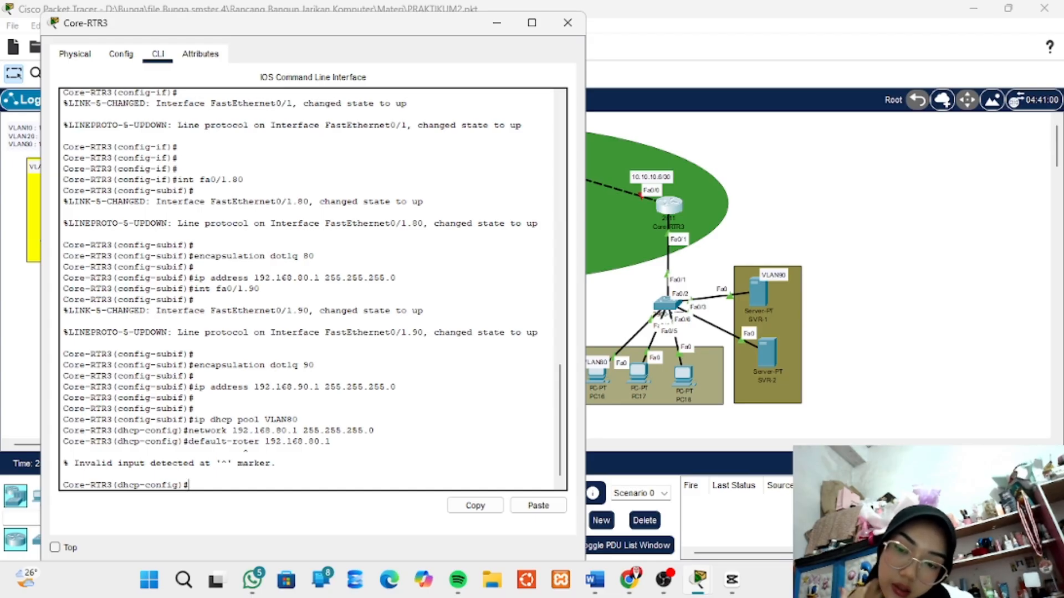
- Set the default gateway of DHCP pool VLAN80 with default-router 192.168.80.1
text(deafa)
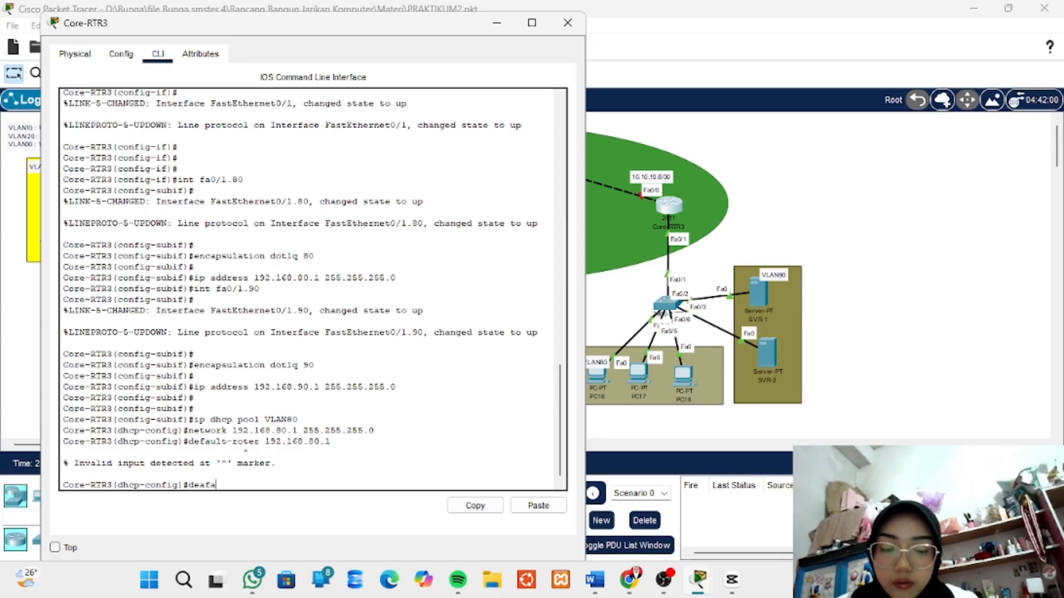
text(ult)
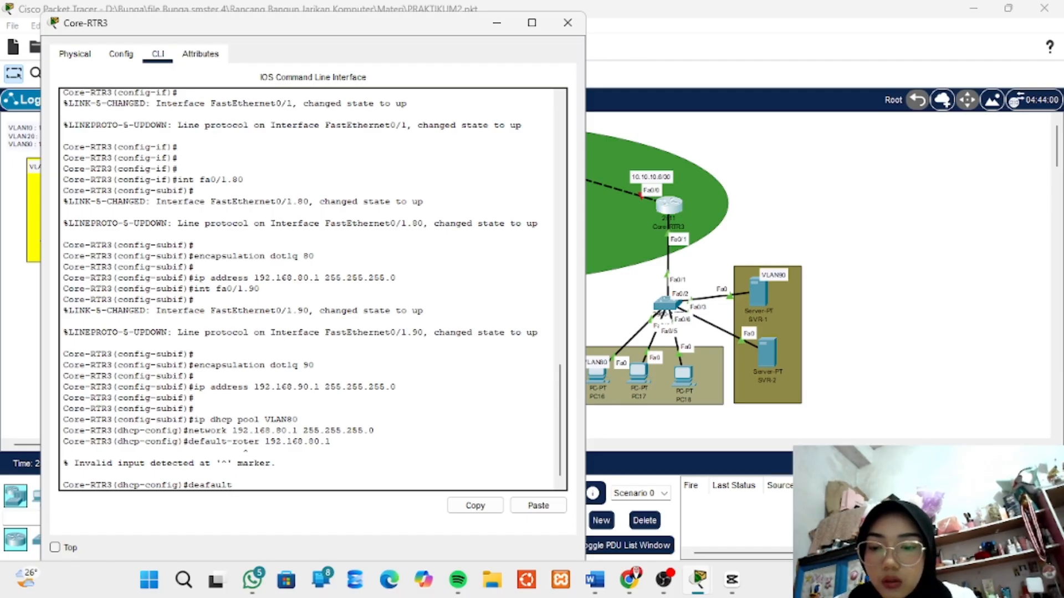
key(BackSpace)
key(BackSpace)
key(BackSpace)
key(BackSpace)
key(BackSpace)
key(BackSpace)
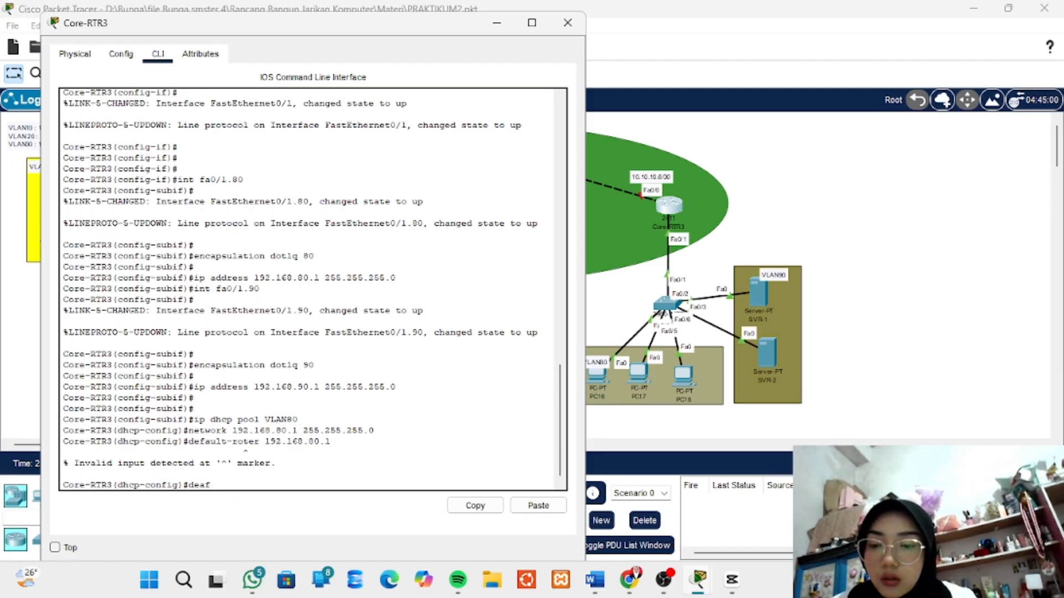
key(BackSpace)
text(fault)
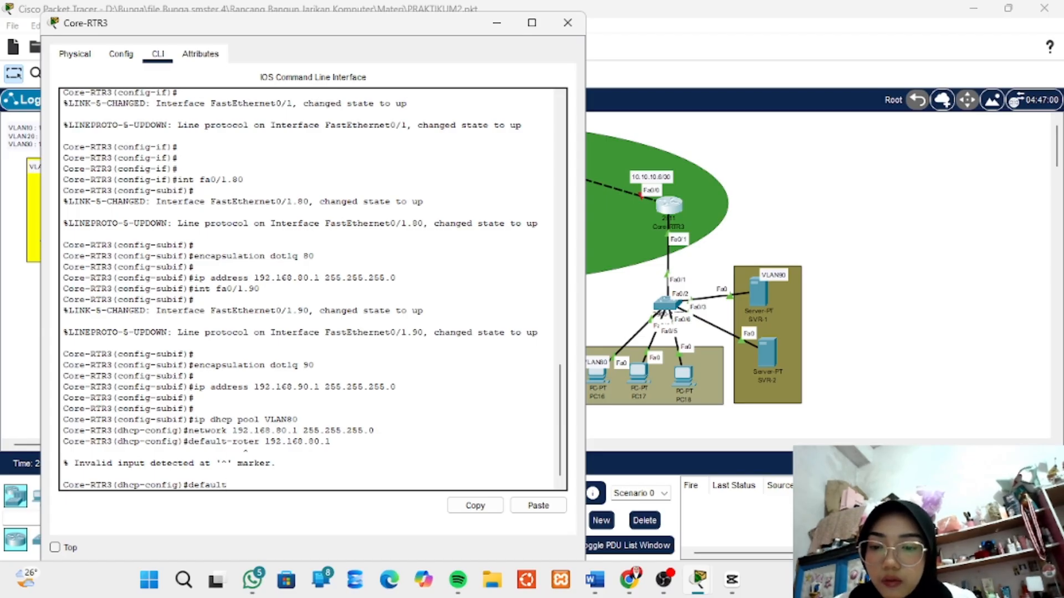
text(-r)
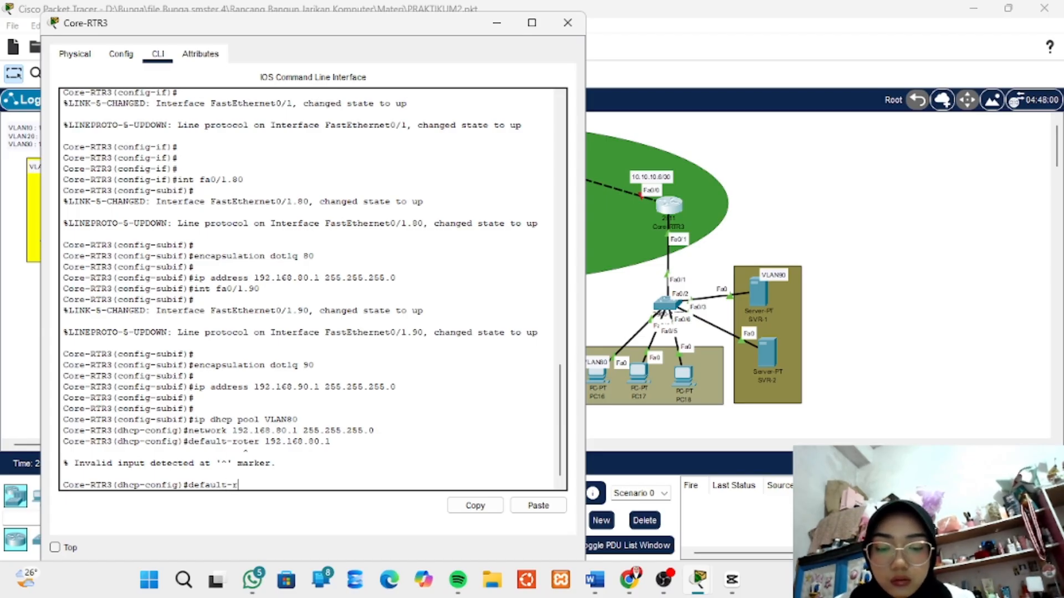
text(outer)
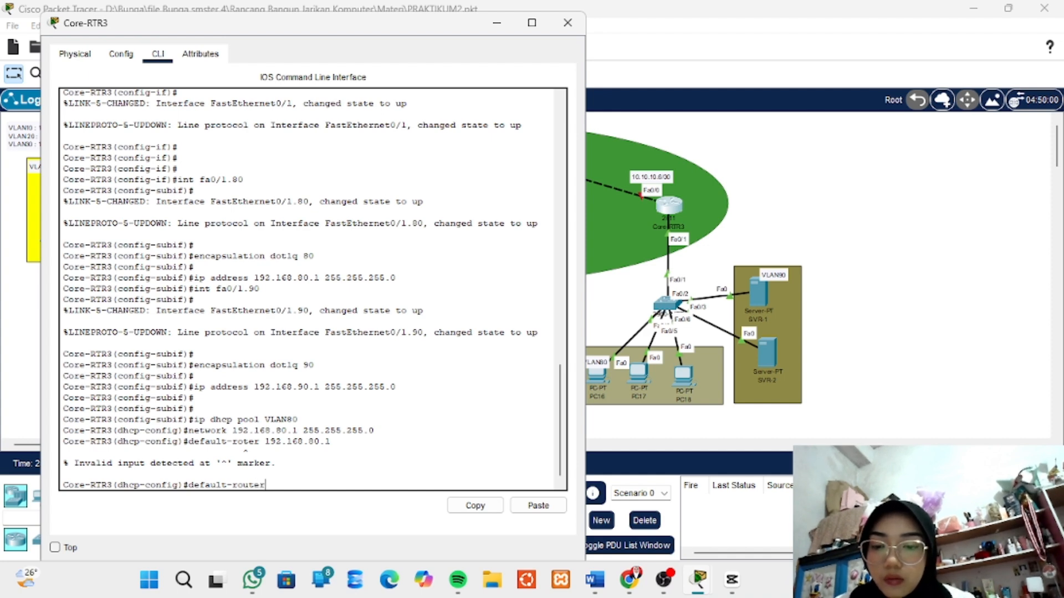
text( 192)
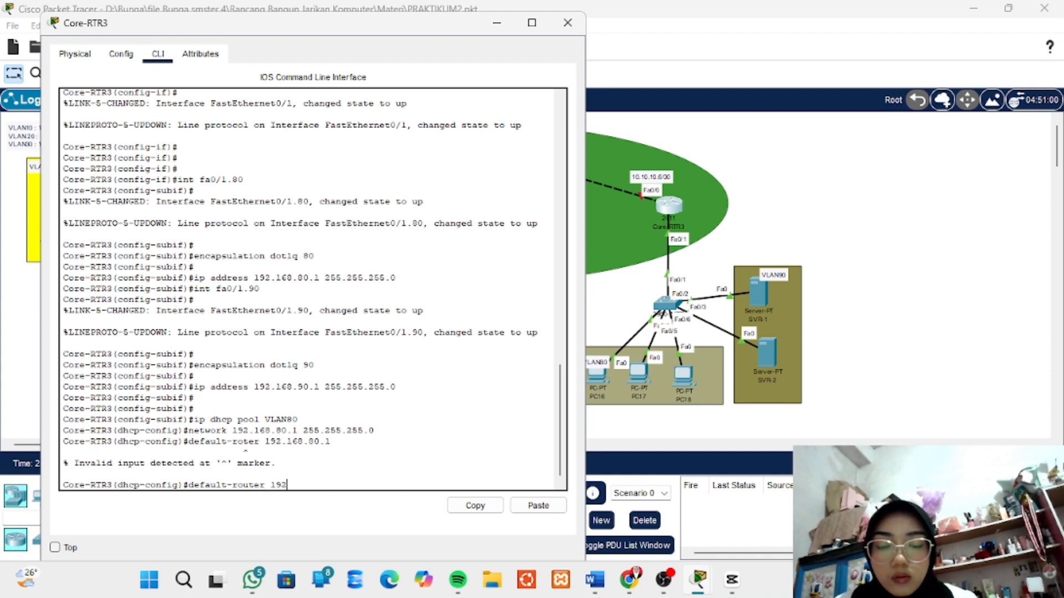
text(.168.)
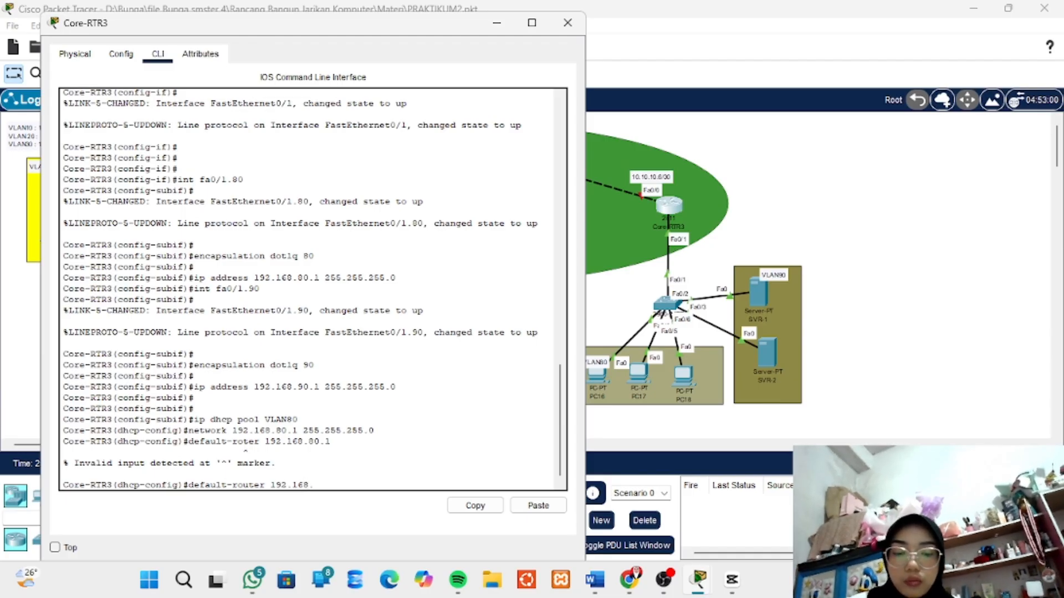
text(80.1)
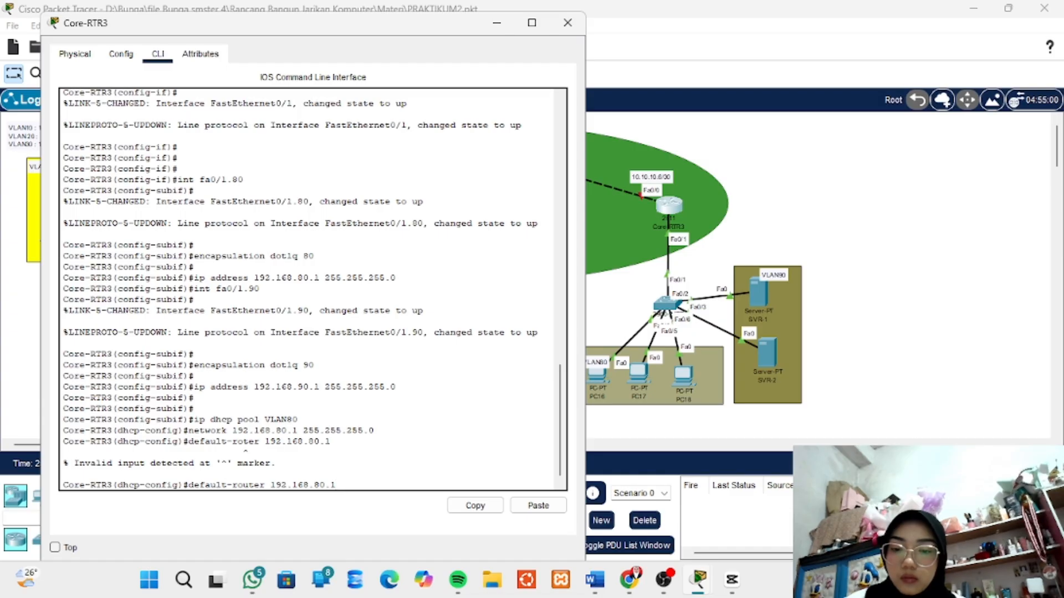
key(Return)
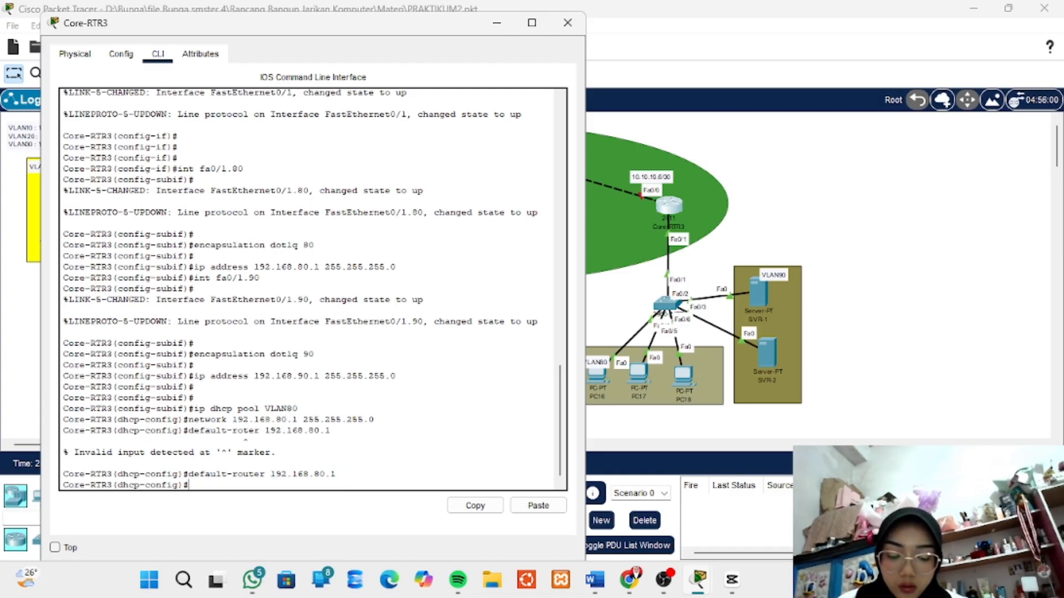
key(Return)
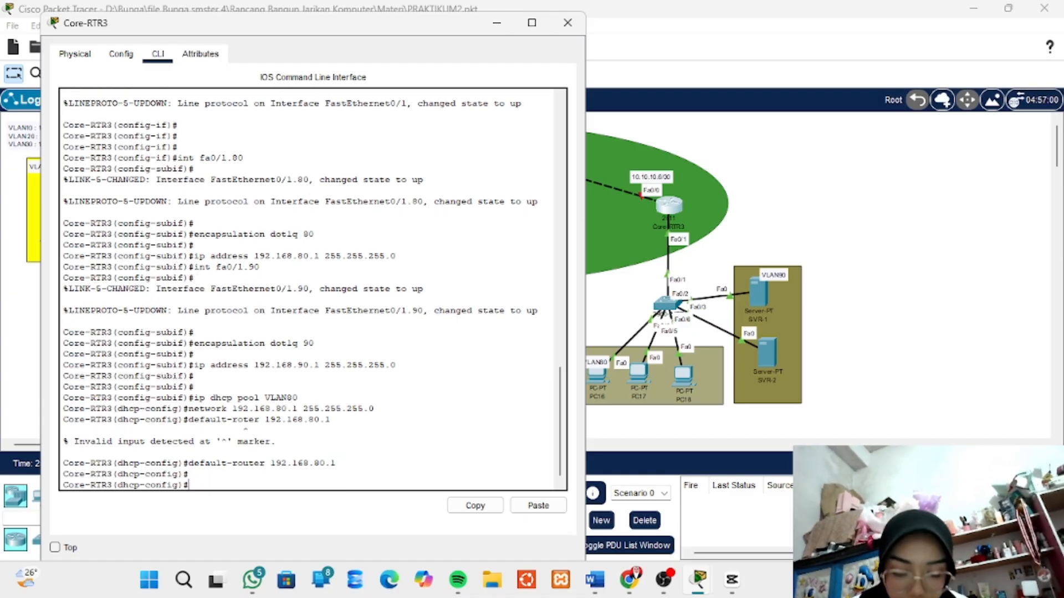
- Set the DNS server of DHCP pool VLAN80 on Core-RTR3 with dns-server 192.168.90.2
text(d)
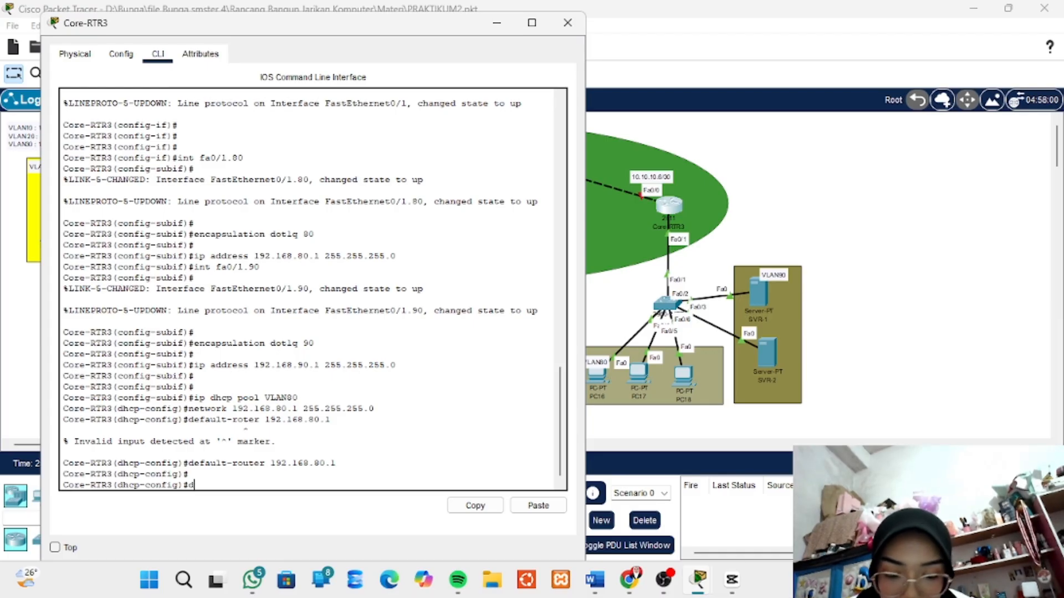
text(ns-s)
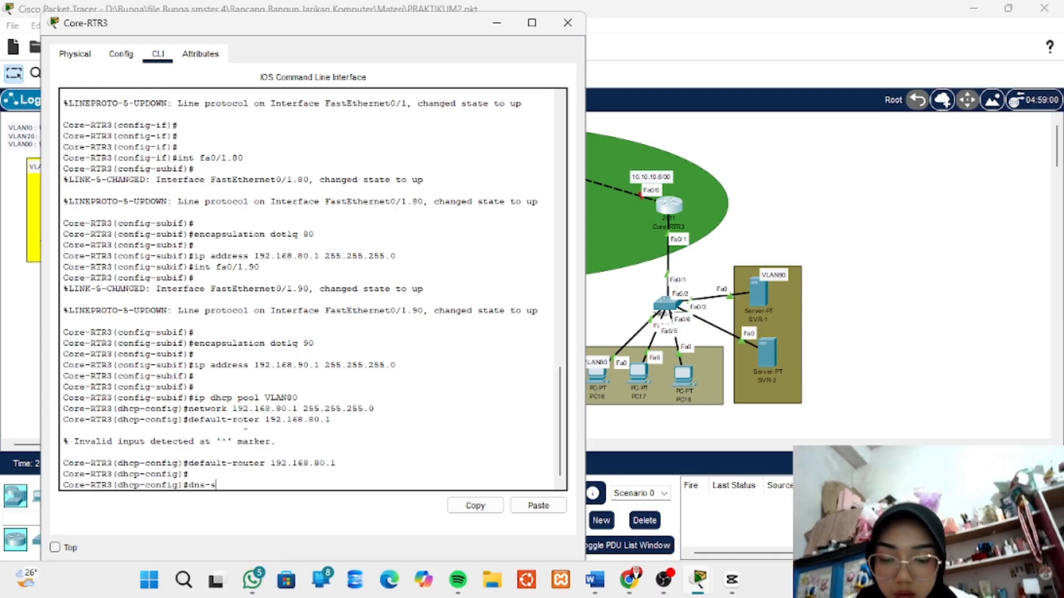
text(erver)
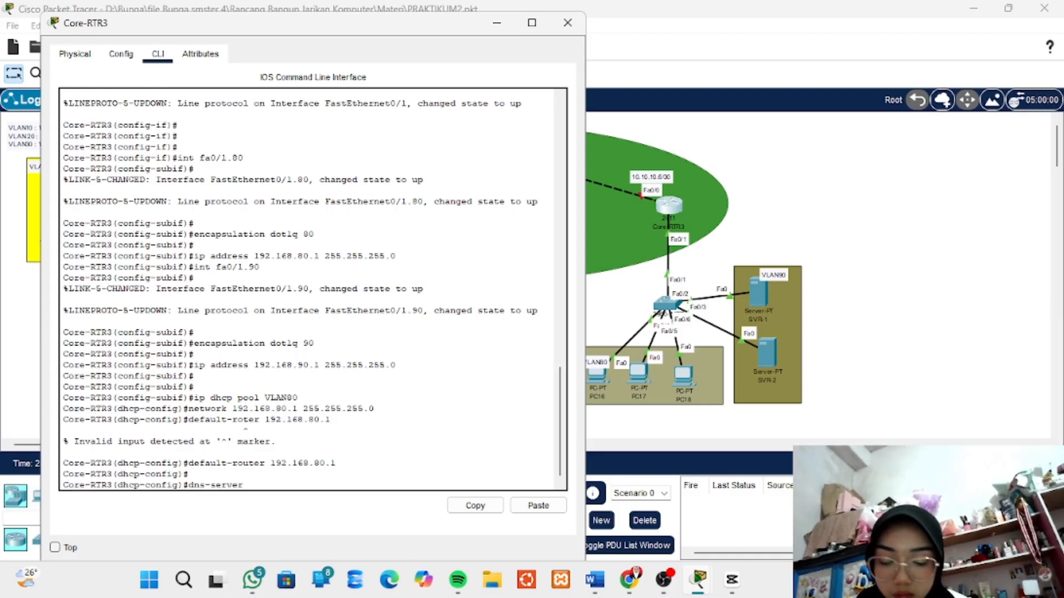
text(m)
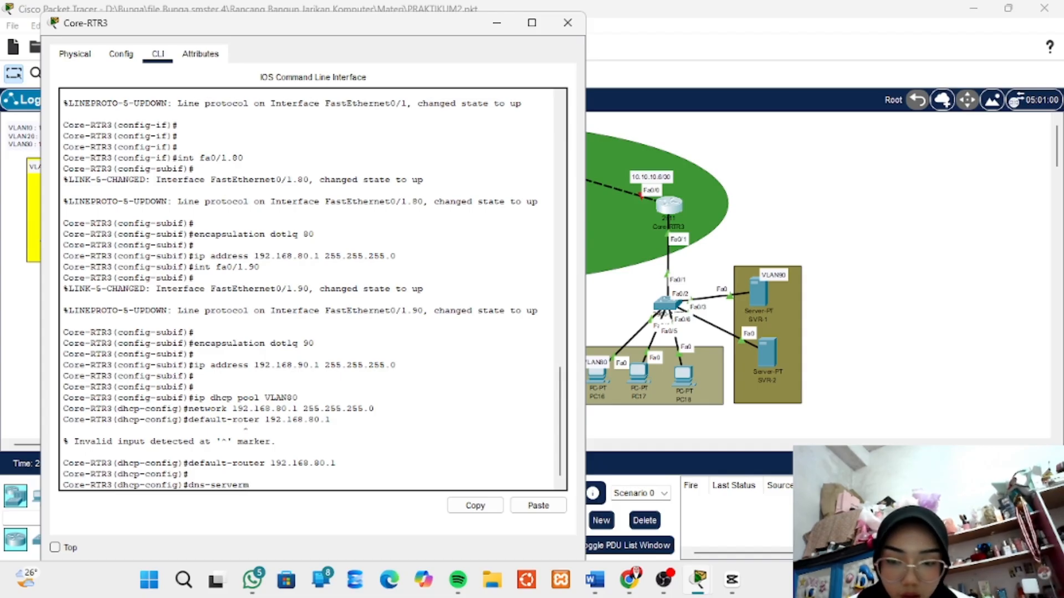
key(BackSpace)
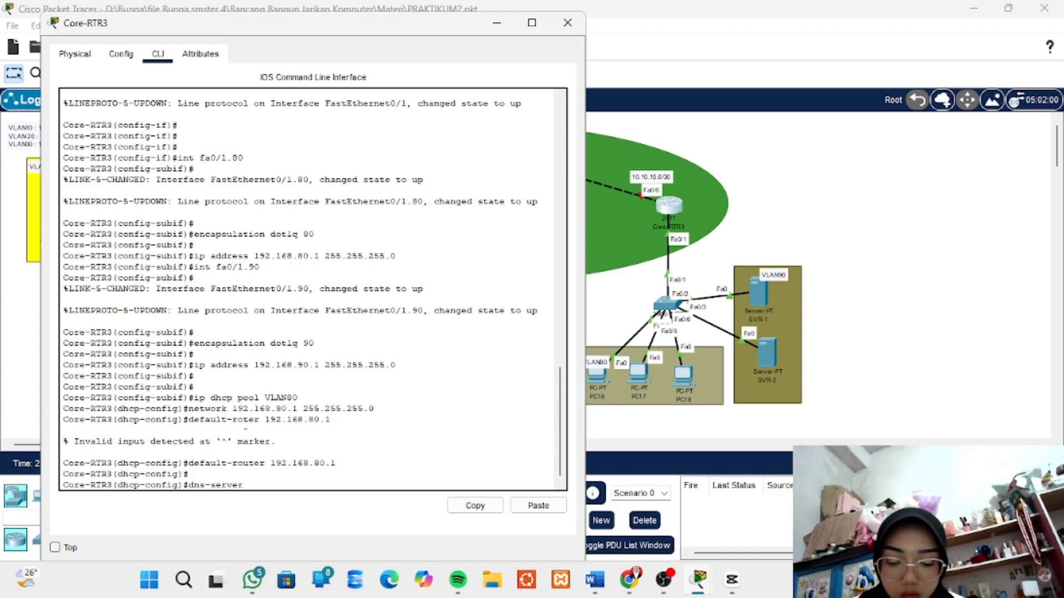
text(192.1)
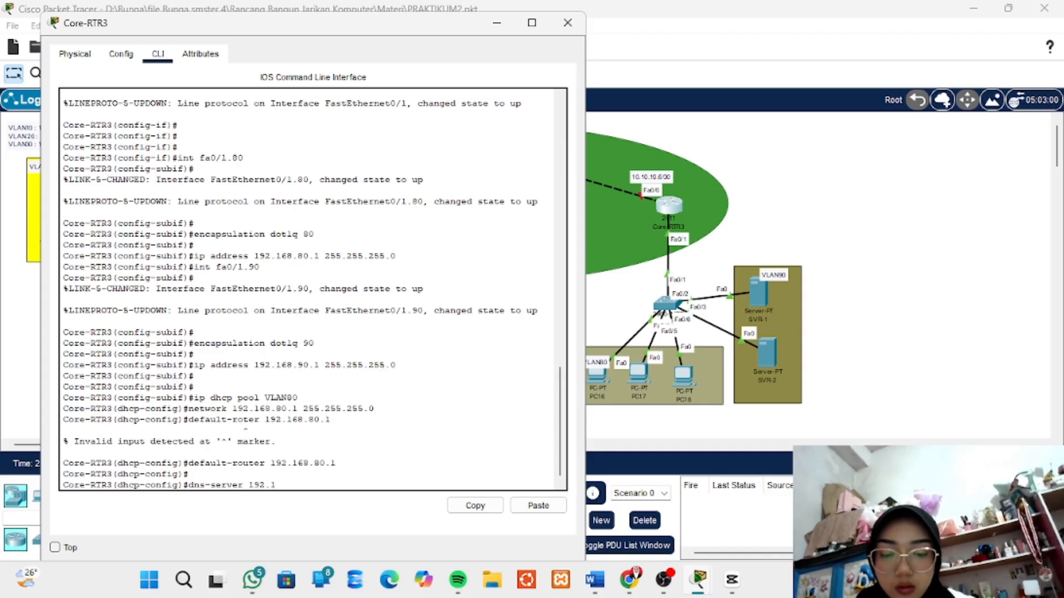
text(68.90)
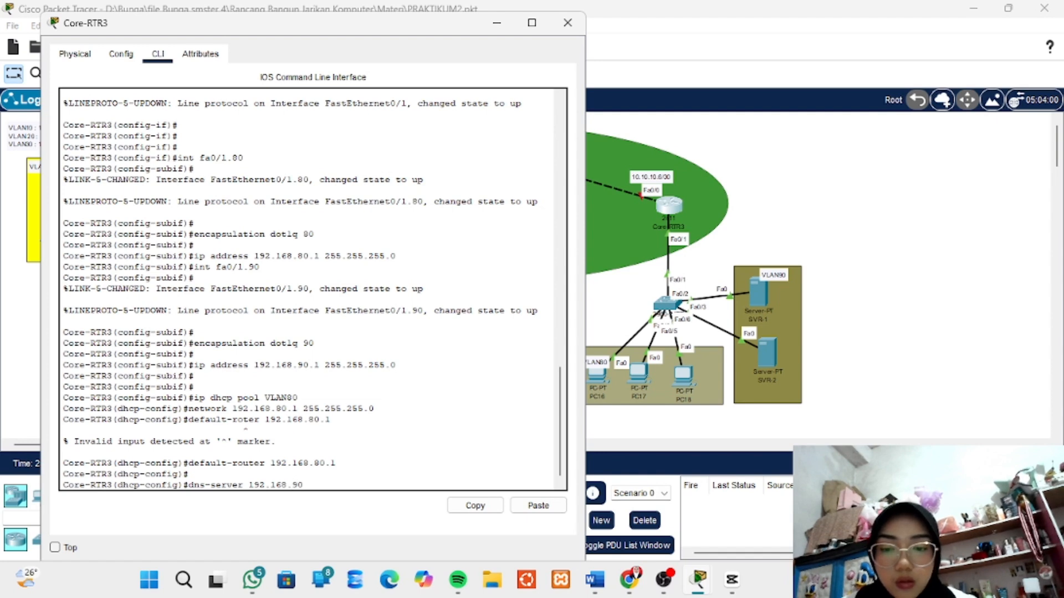
text(.2)
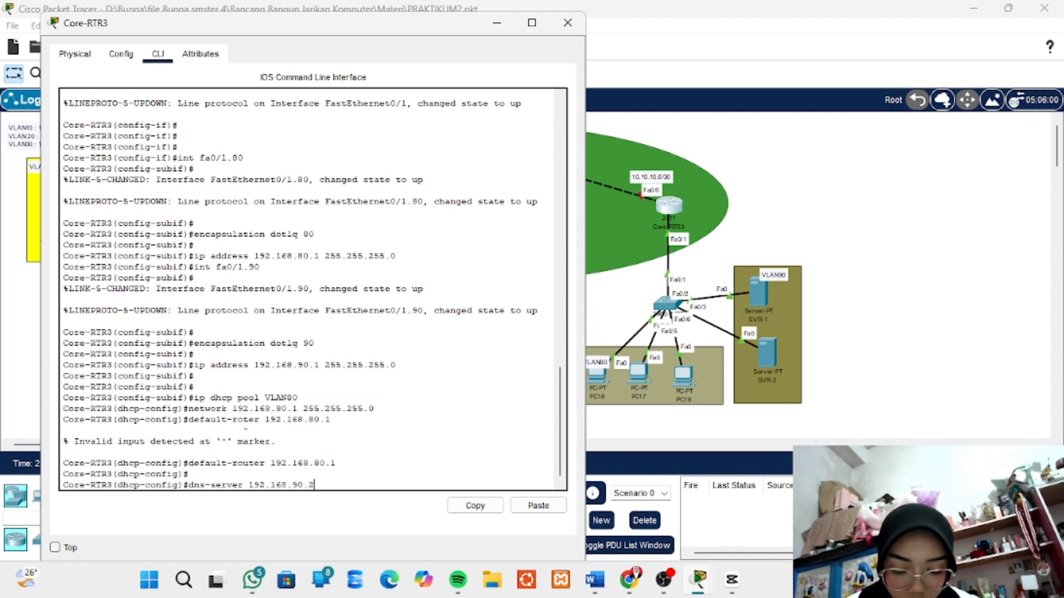
key(Return)
key(Return)
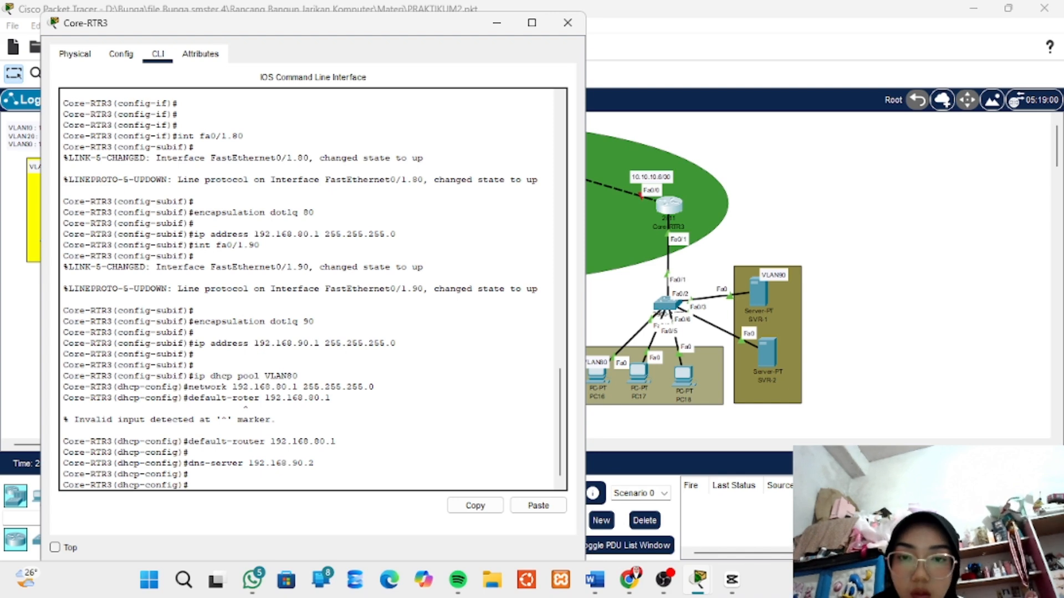
click(496, 22)
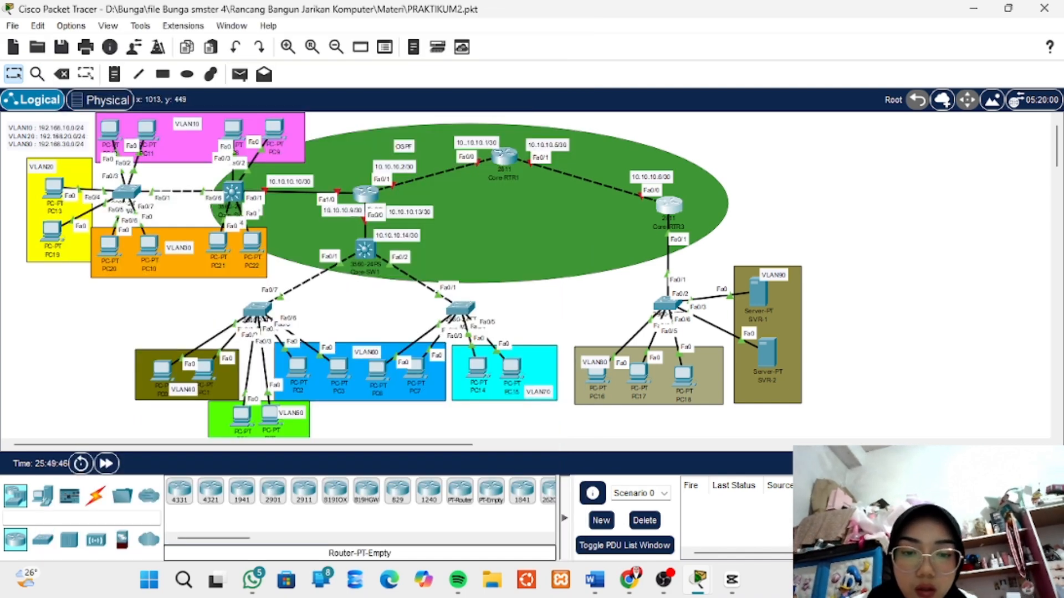
- Switch PC16's IPv4 configuration to DHCP so it requests its address automatically
click(598, 376)
drag(554, 55, 554, 18)
click(434, 49)
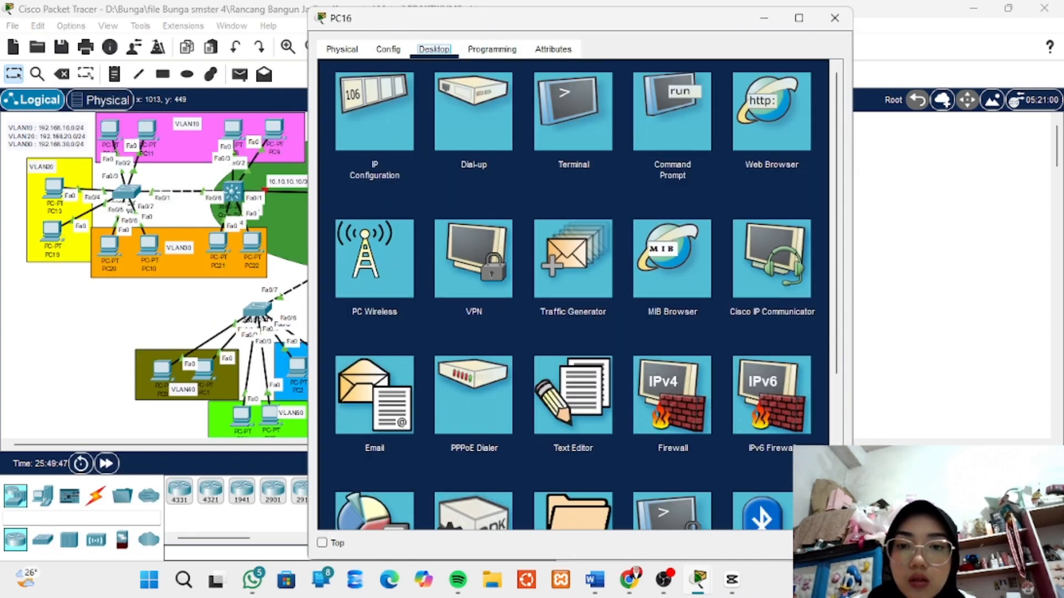
click(370, 108)
click(338, 135)
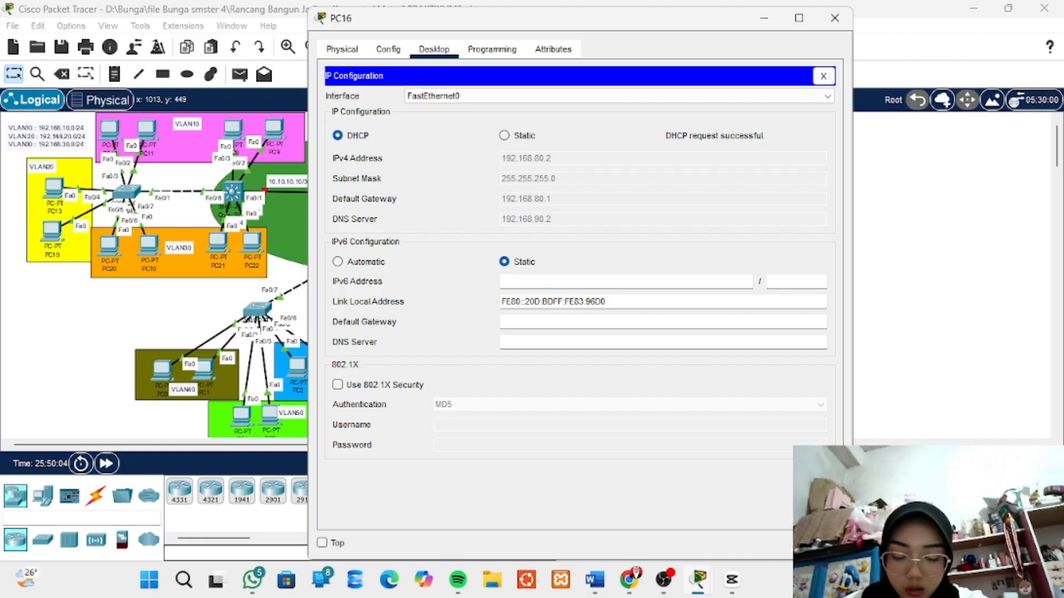
click(835, 17)
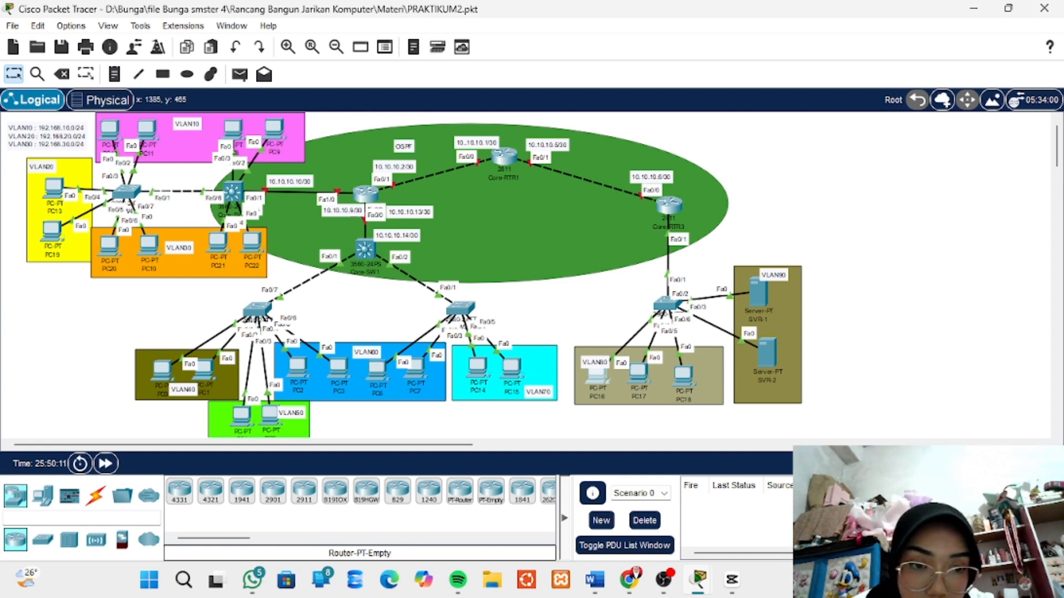
- Give server SVR-1 the static IPv4 address 192.168.90.2 with subnet mask 255.255.255.0
click(758, 293)
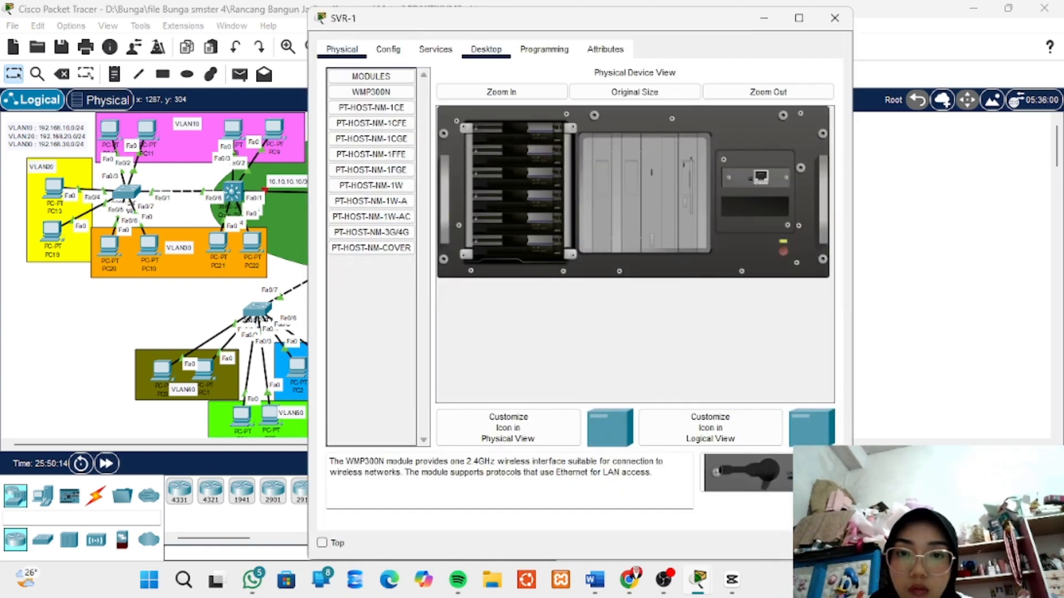
click(486, 50)
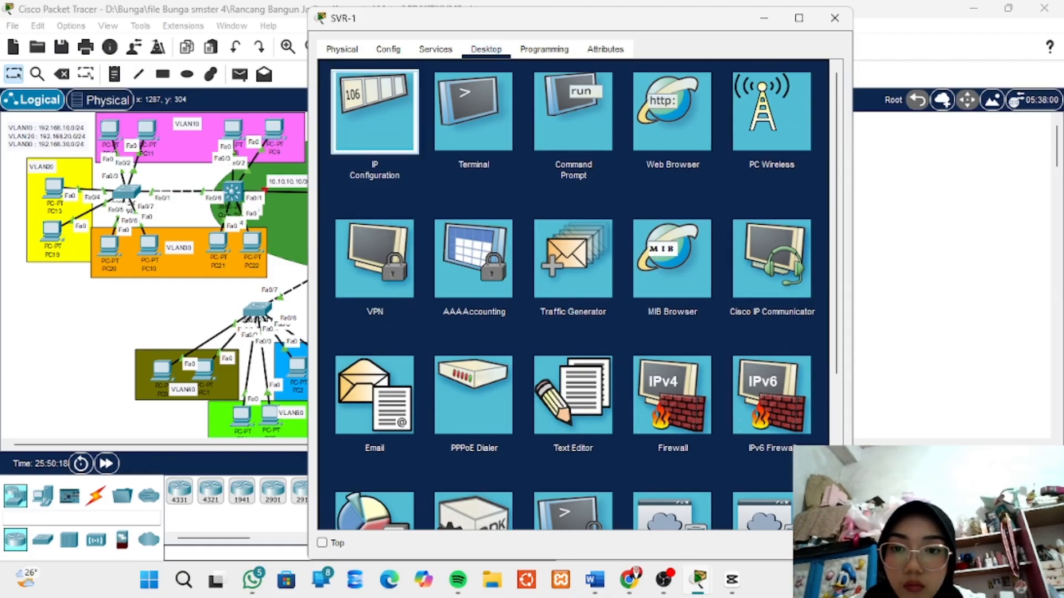
click(375, 111)
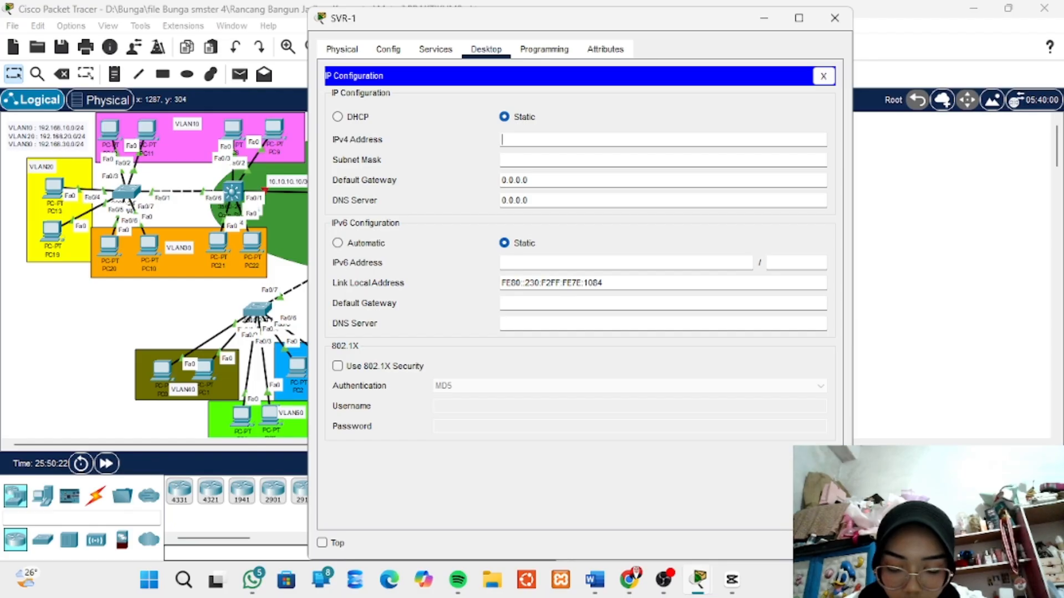
text(19)
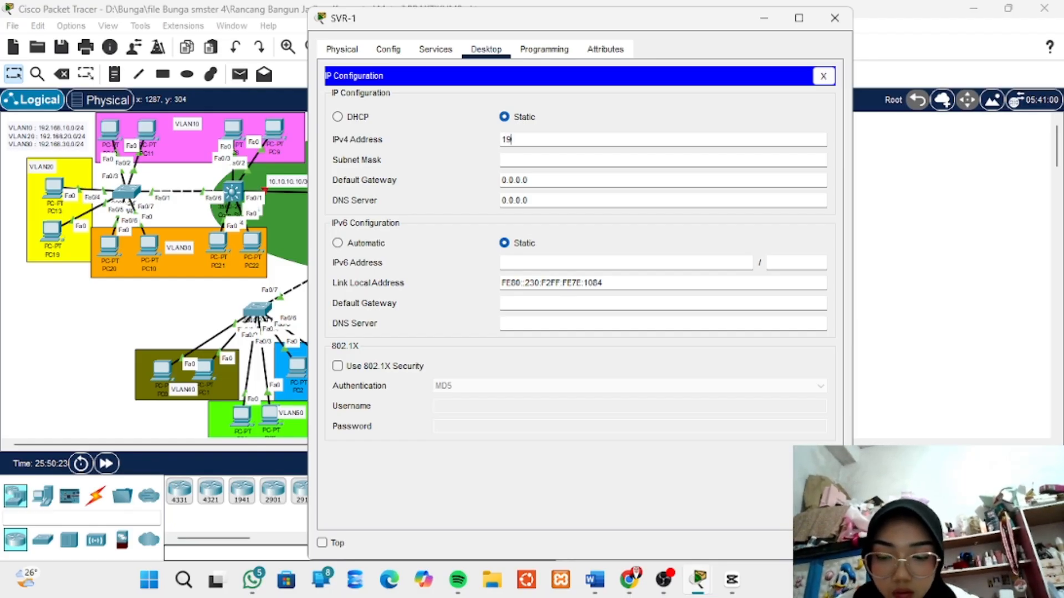
text(2.168)
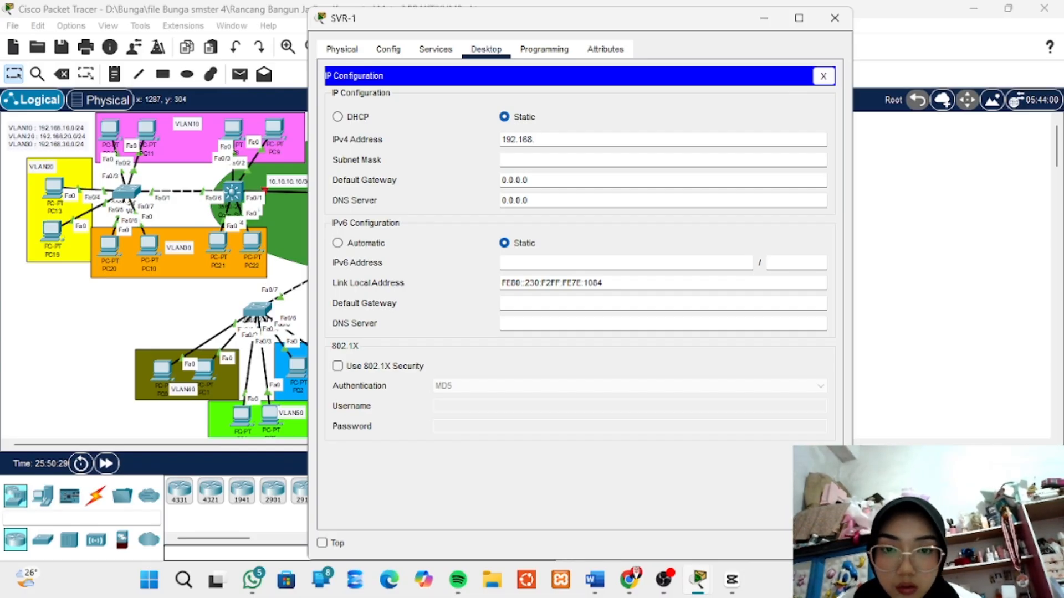
text(.90)
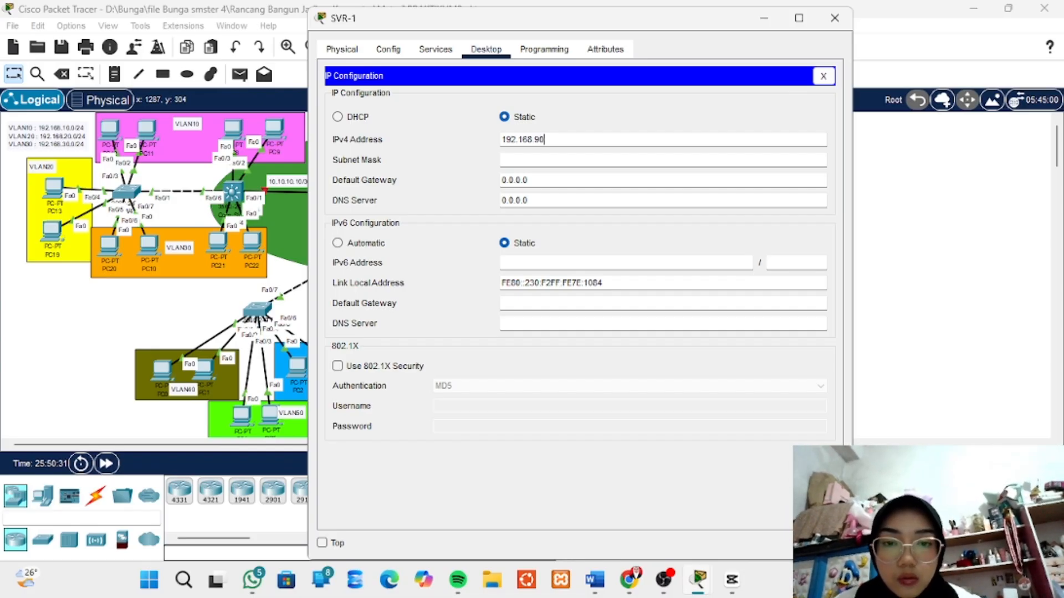
text(.)
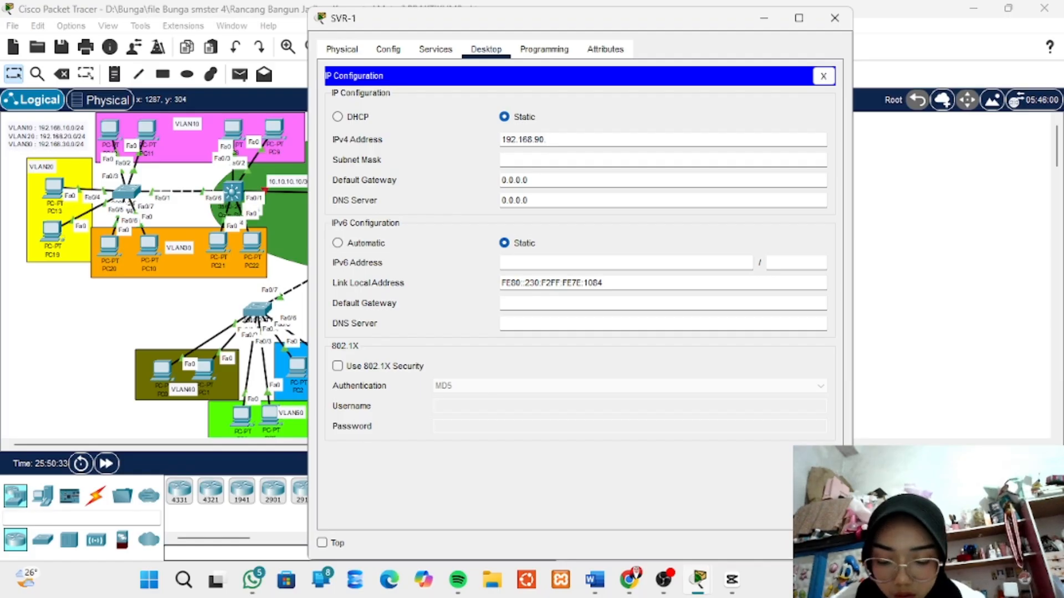
text(2)
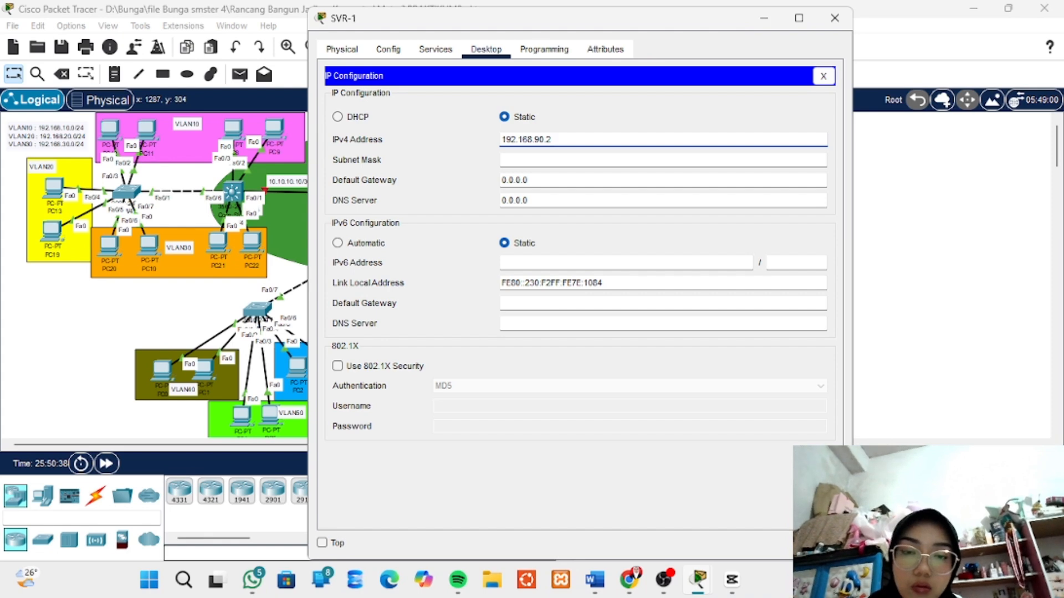
click(533, 160)
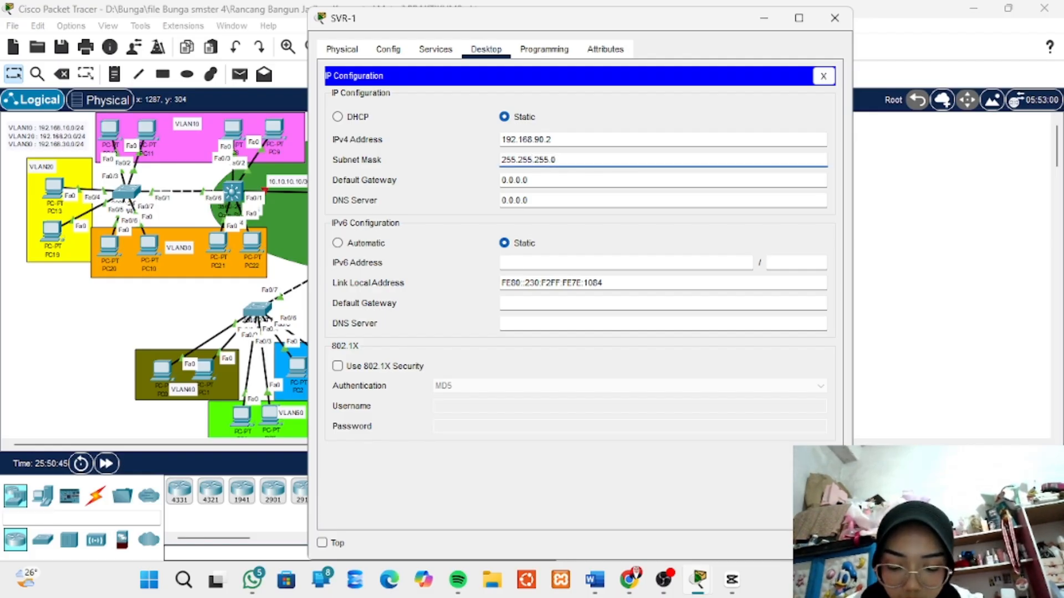
- Set SVR-1's IPv4 default gateway to 192.168.90.1
key(Tab)
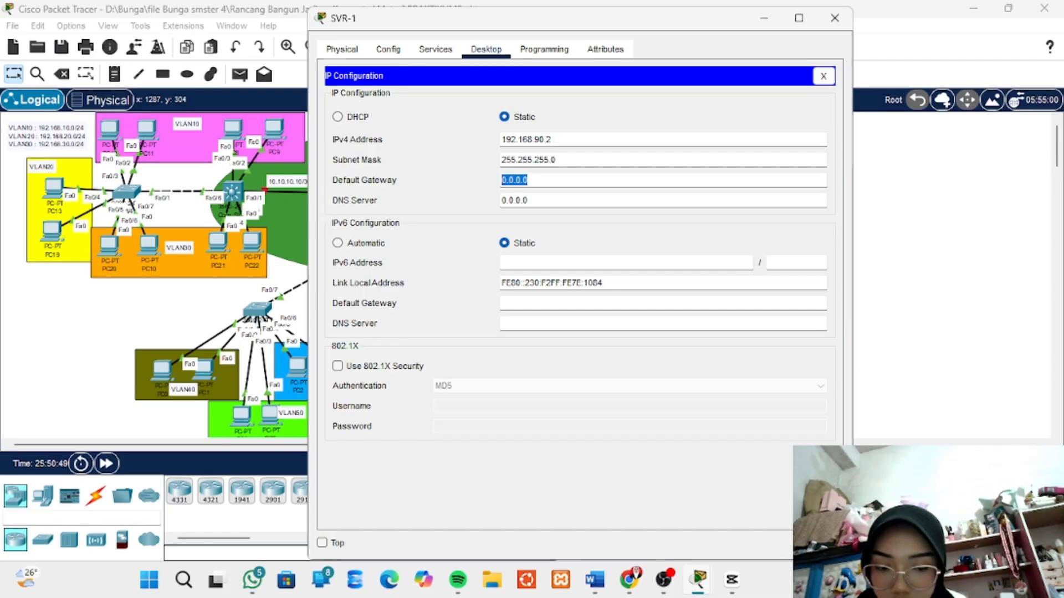
text(192.168)
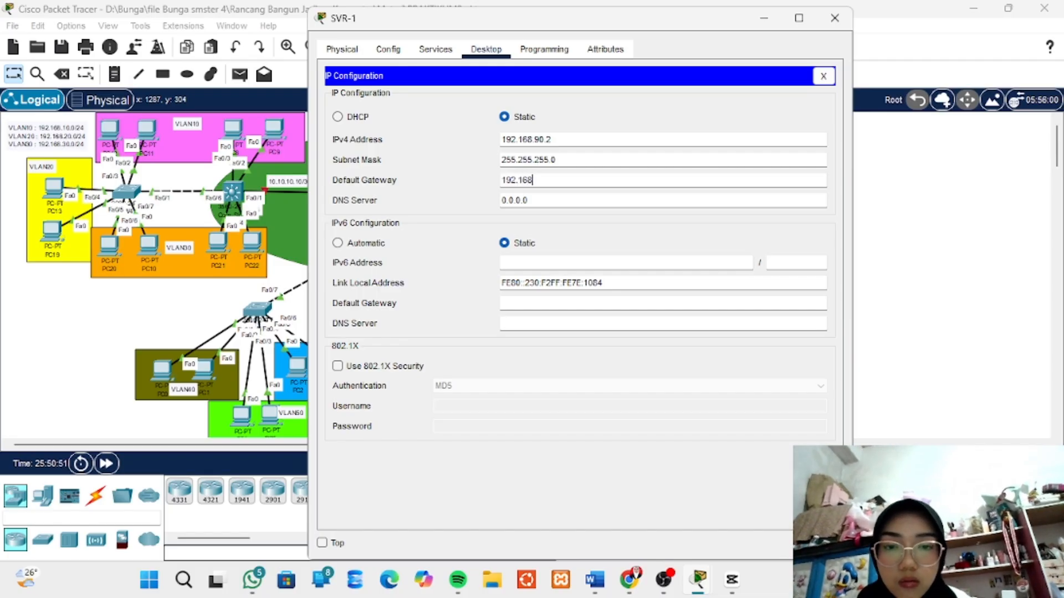
text(.)
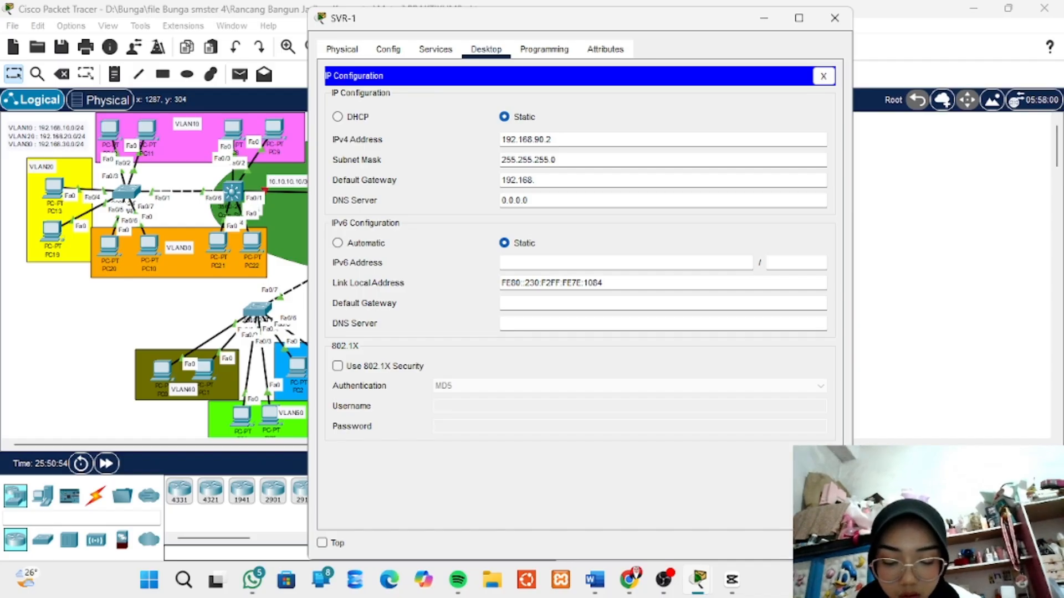
text(90.)
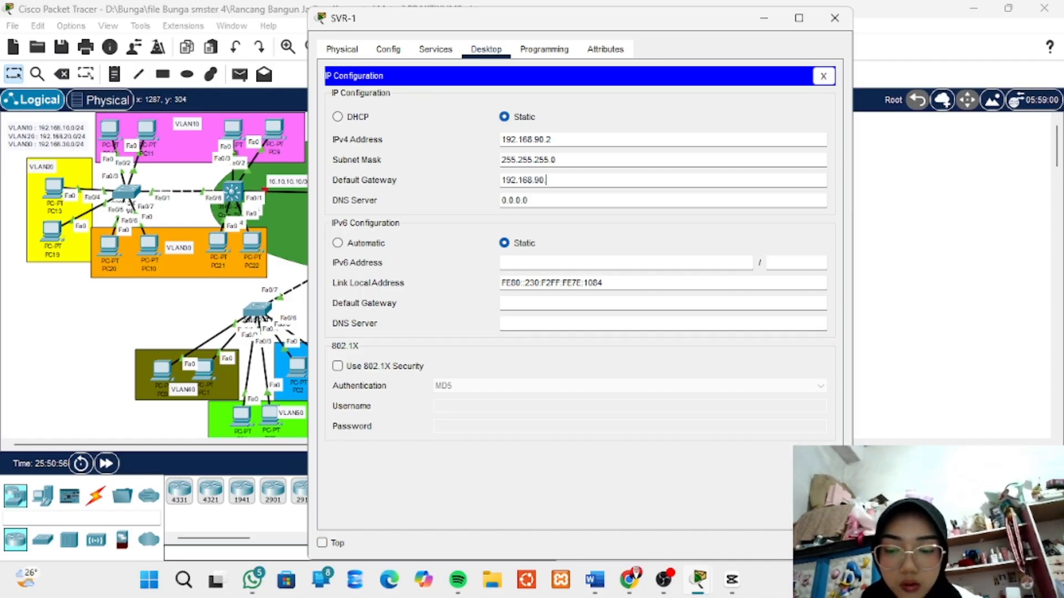
text(1)
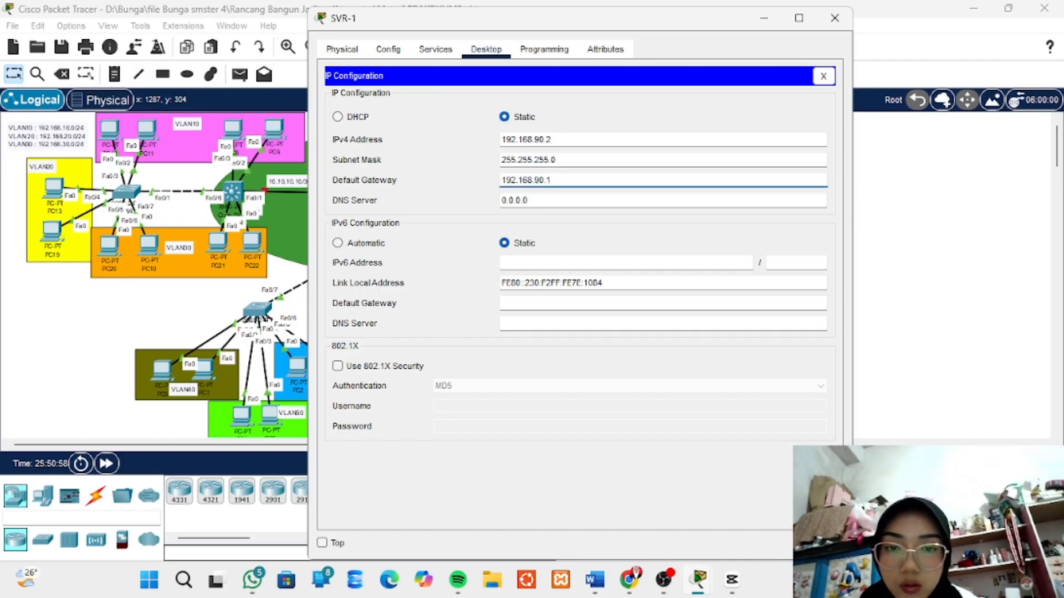
- Set SVR-1's DNS server to 192.168.90.2 and shift the server slightly to the right within the VLAN90 area
key(Tab)
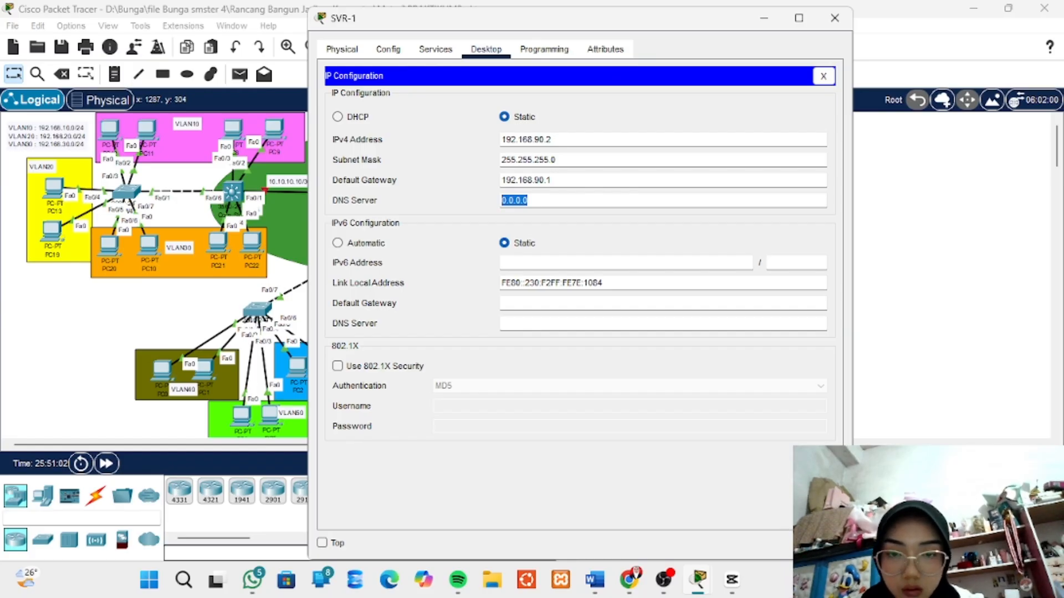
text(192)
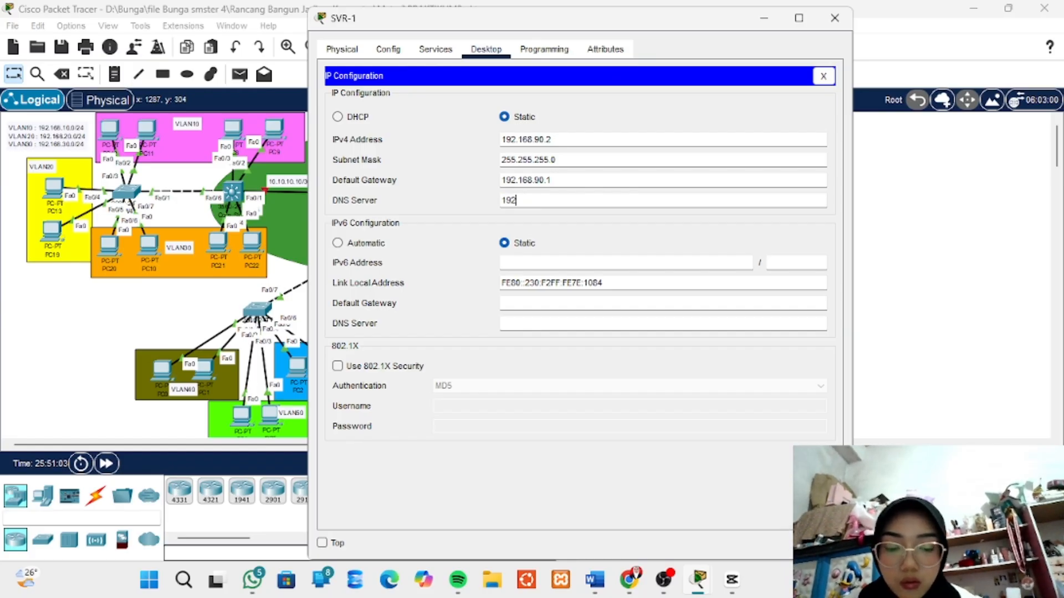
text(.168.)
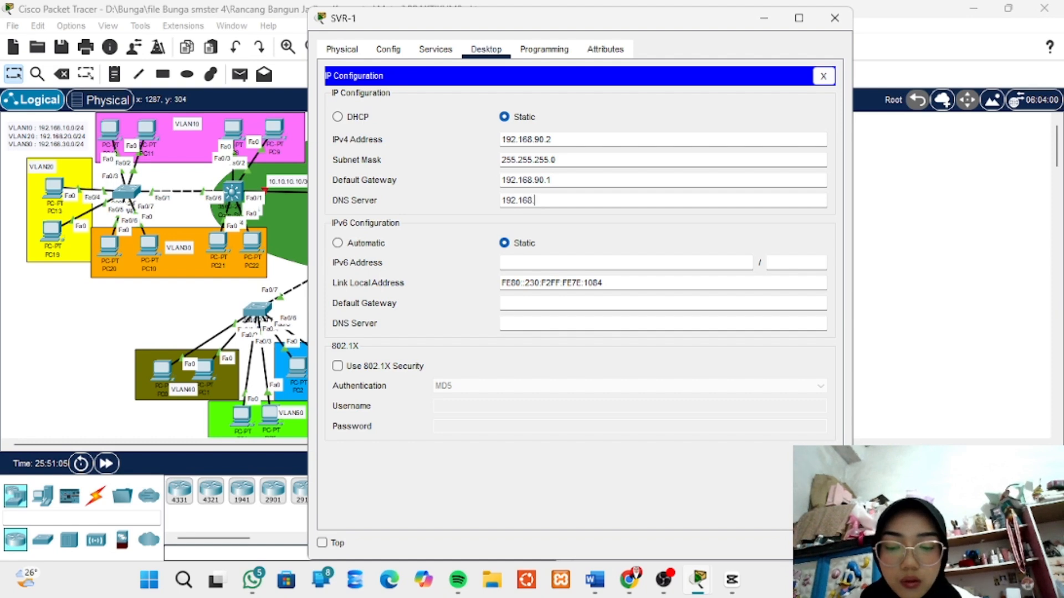
text(90.2)
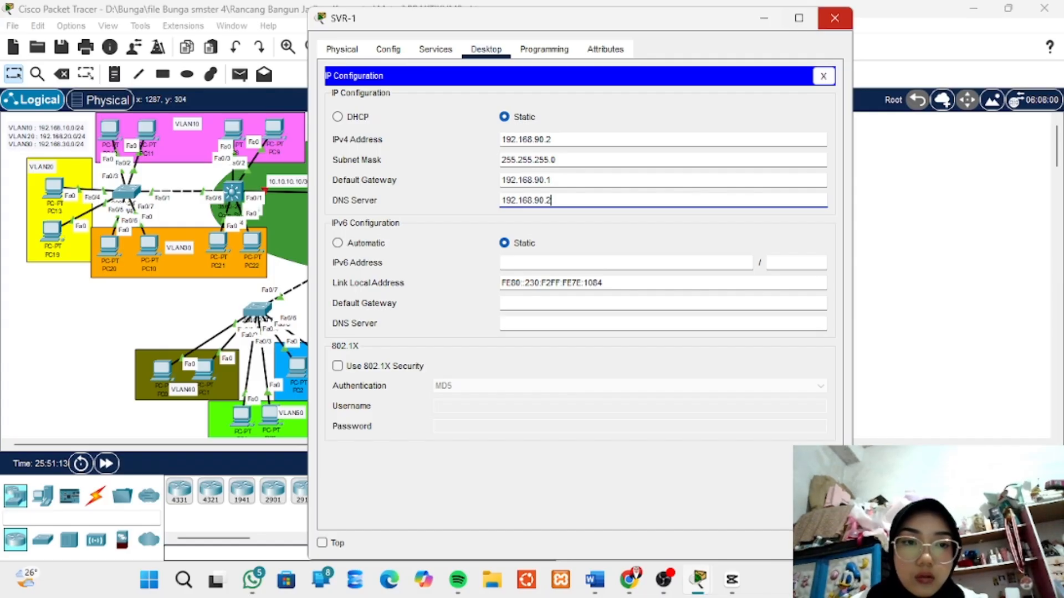
click(834, 18)
drag(760, 292, 770, 294)
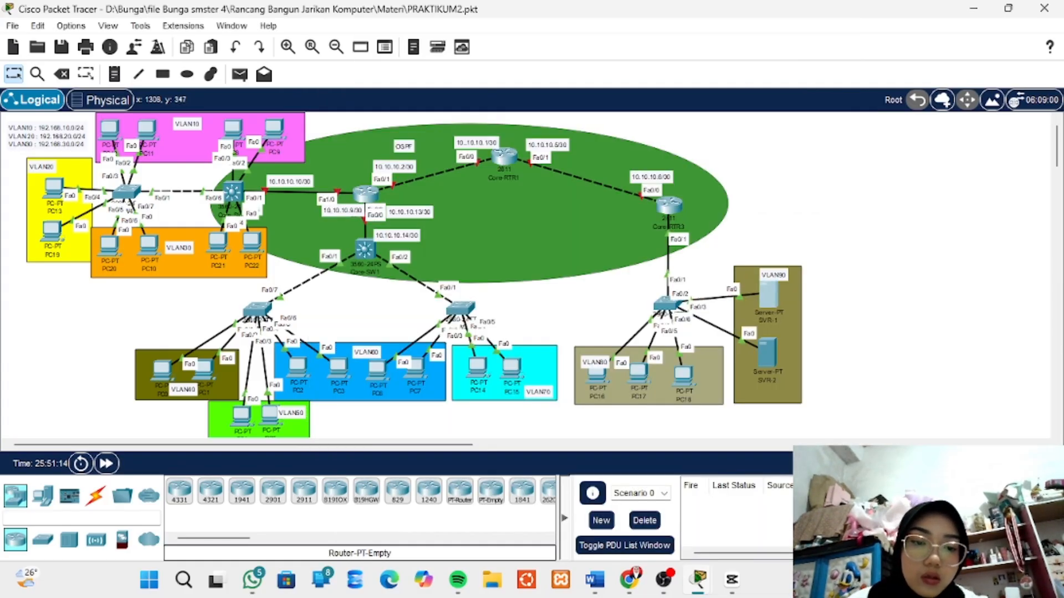
- Give server SVR-2 the static IPv4 address 192.168.90.3 with subnet mask 255.255.255.0
click(767, 355)
click(486, 86)
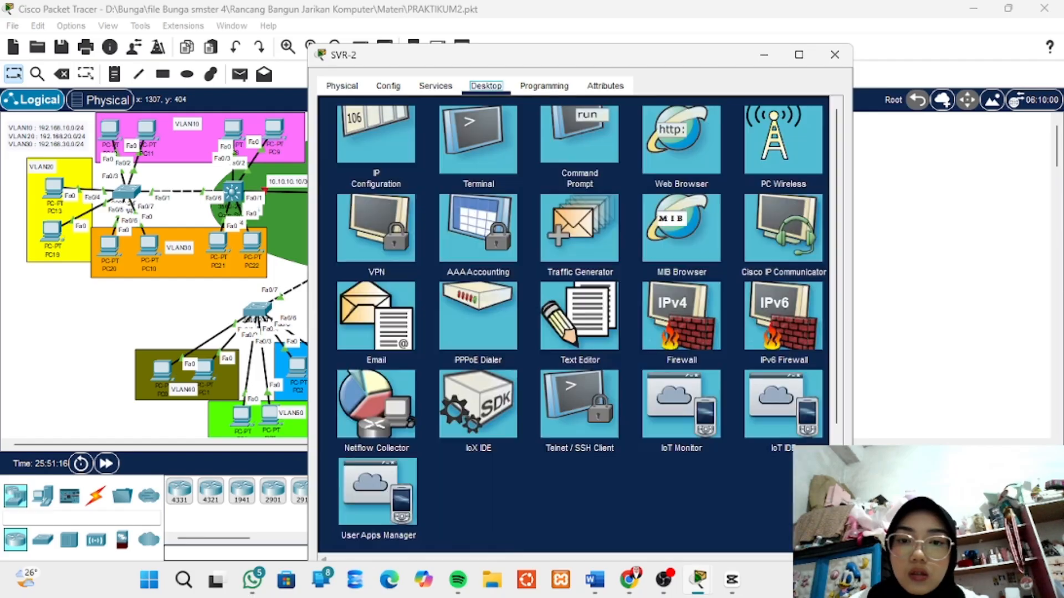
click(375, 148)
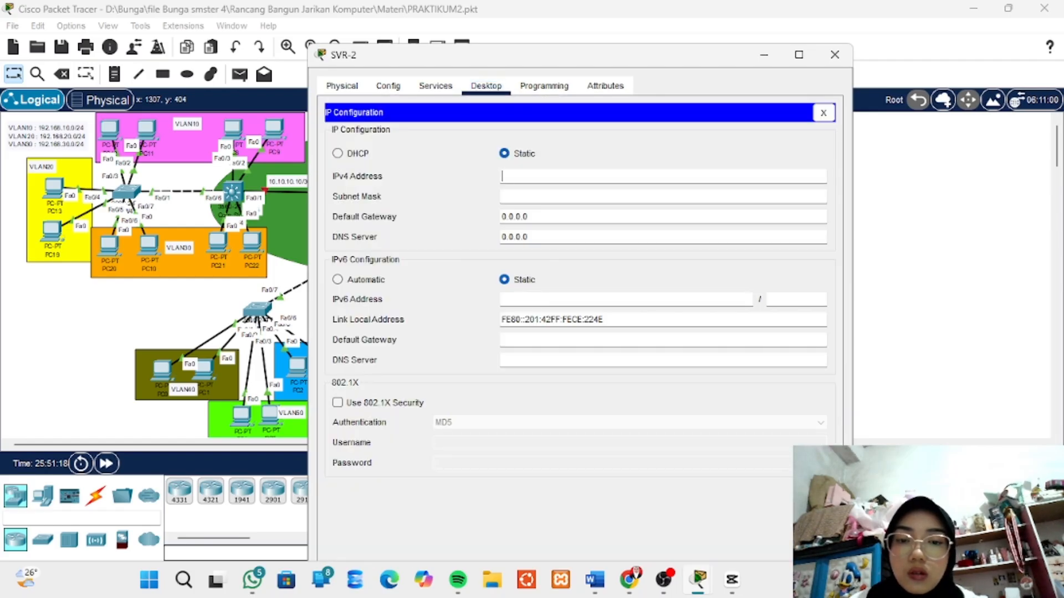
text(192.16)
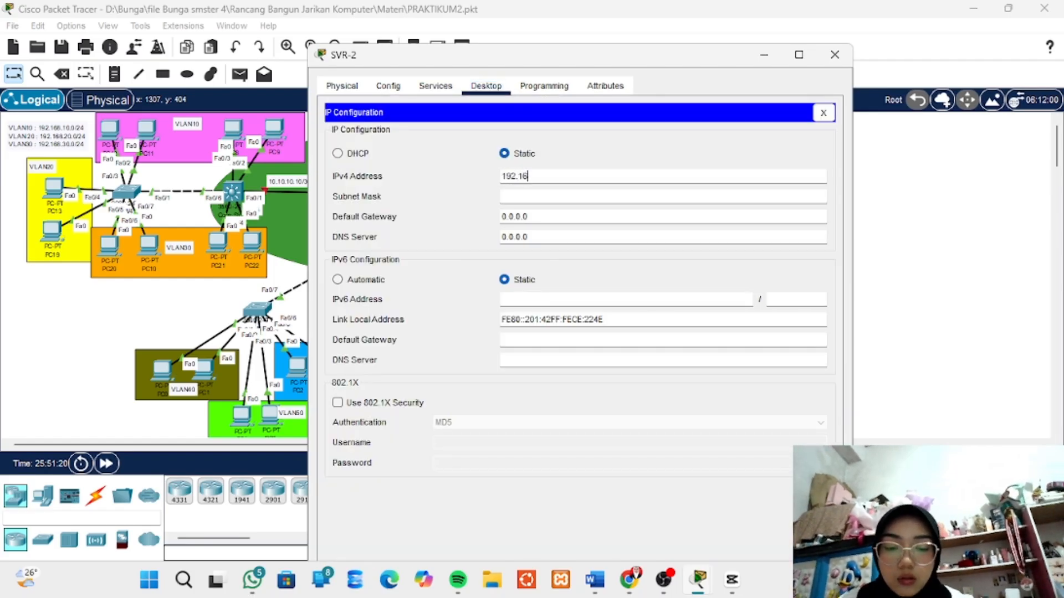
text(8.90.3)
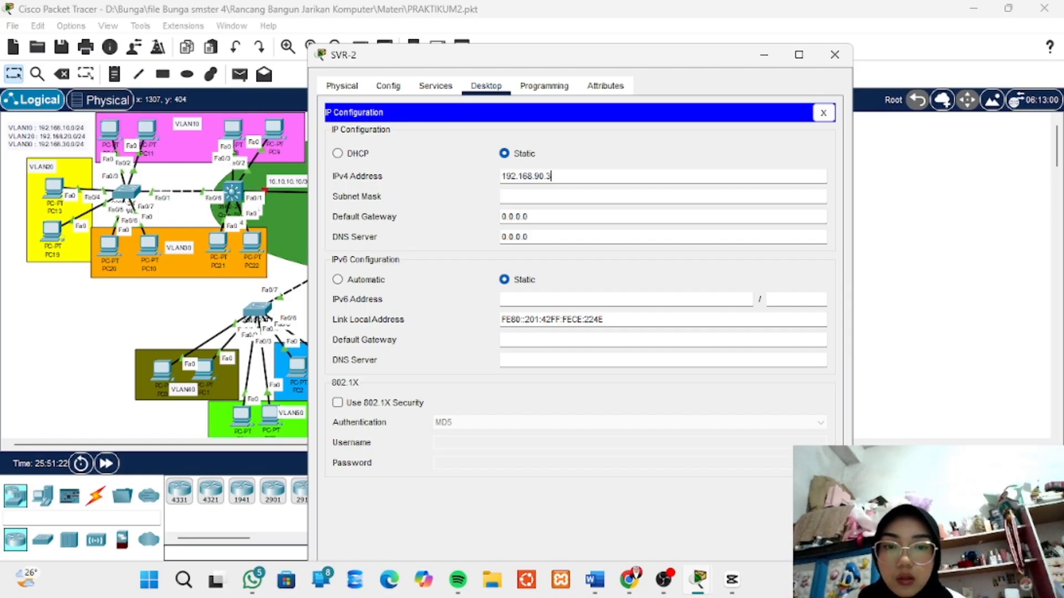
key(Tab)
key(Tab)
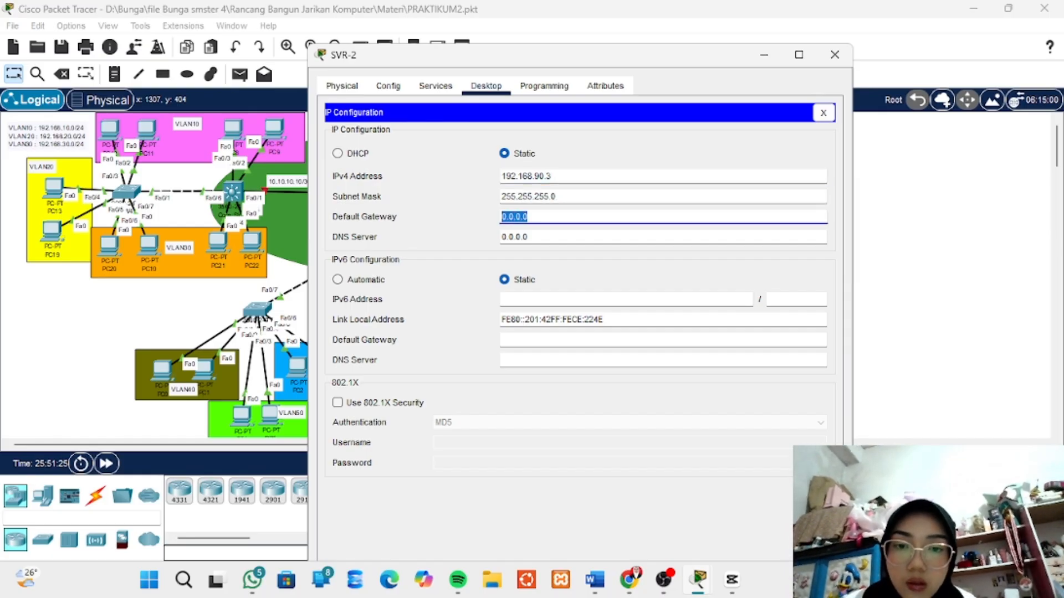
- Set SVR-2's IPv4 default gateway to 192.168.90.1 and its DNS server to 192.168.90.2
text(192.1)
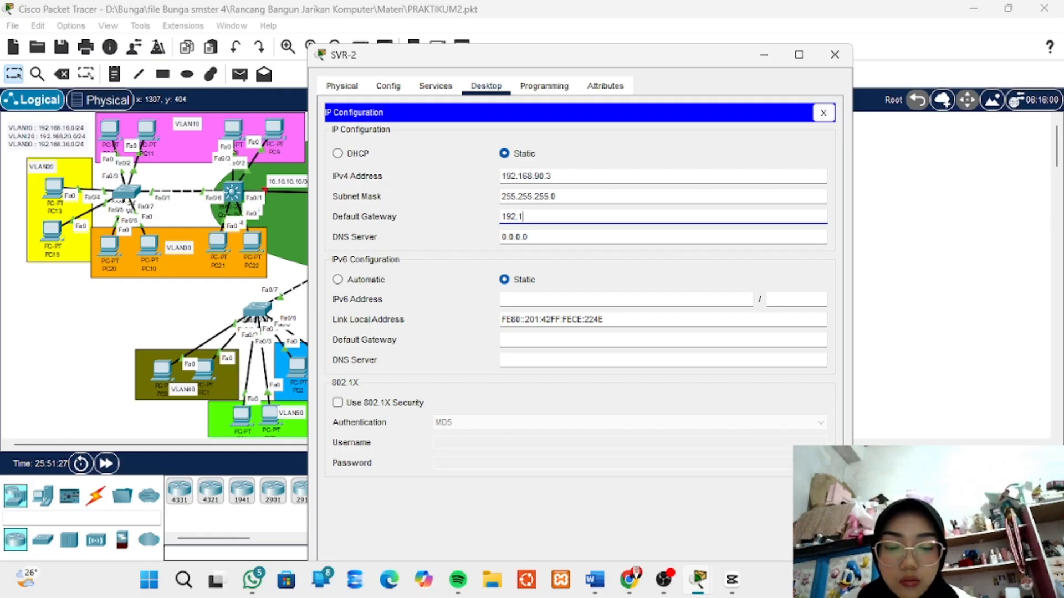
text(68.90.1)
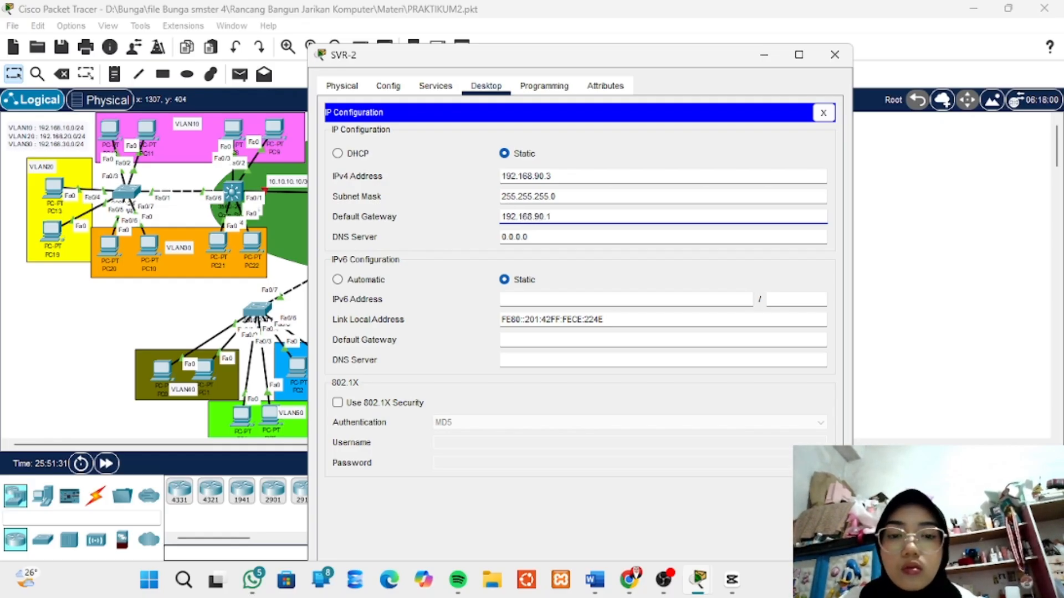
key(Tab)
text(1)
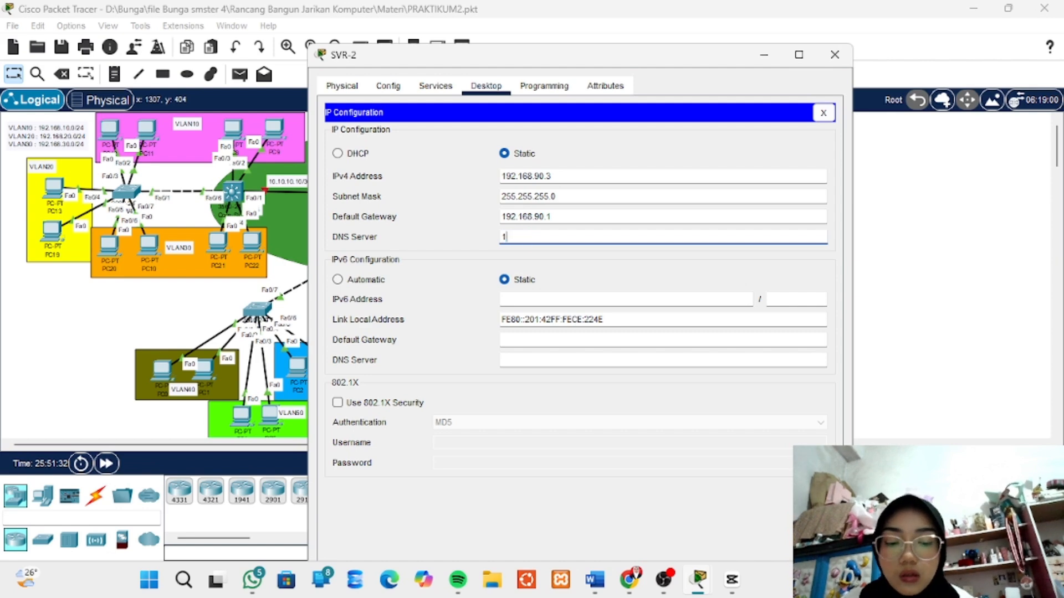
text(92.168)
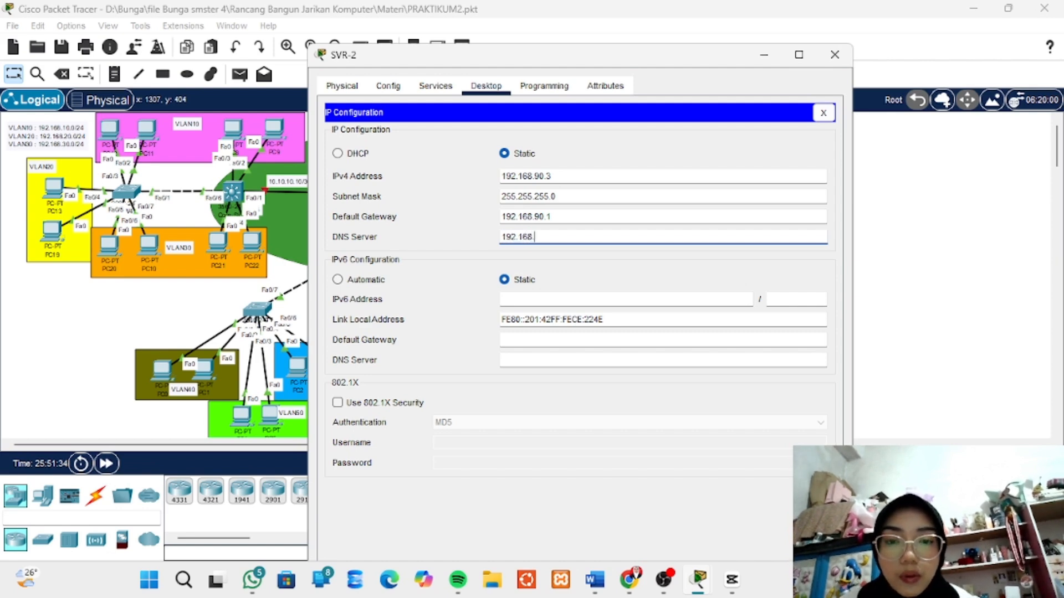
text(.90)
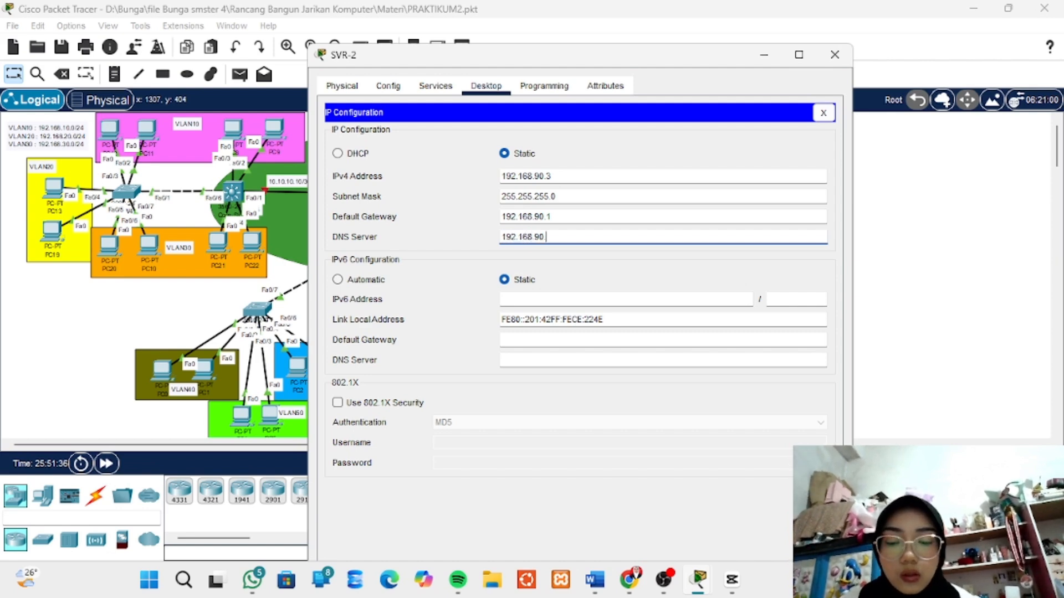
text(.2)
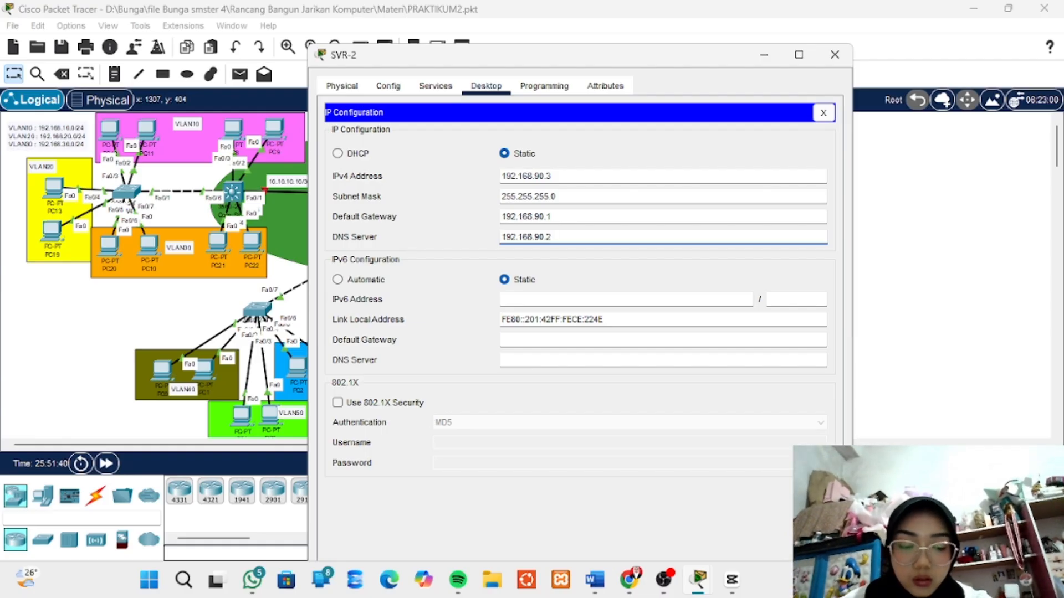
click(834, 54)
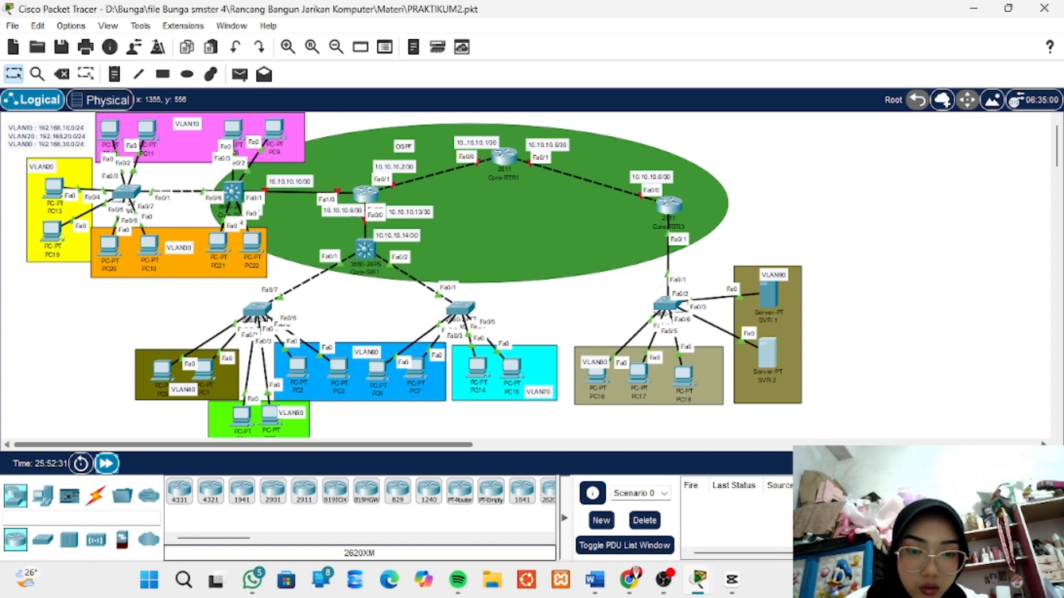
- Switch PC17's IPv4 configuration to DHCP so it requests its address automatically
click(639, 375)
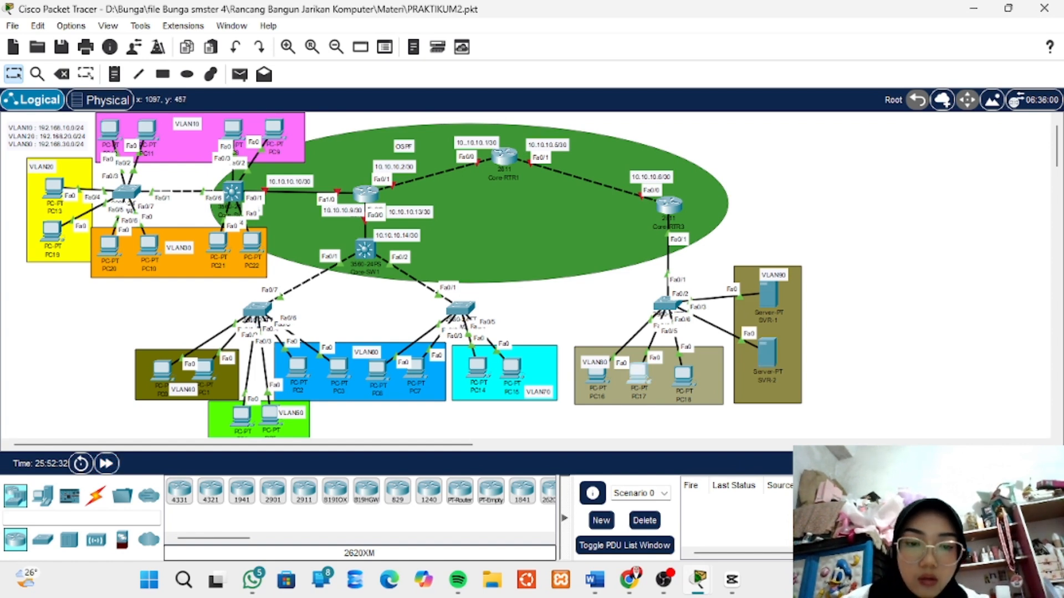
click(434, 49)
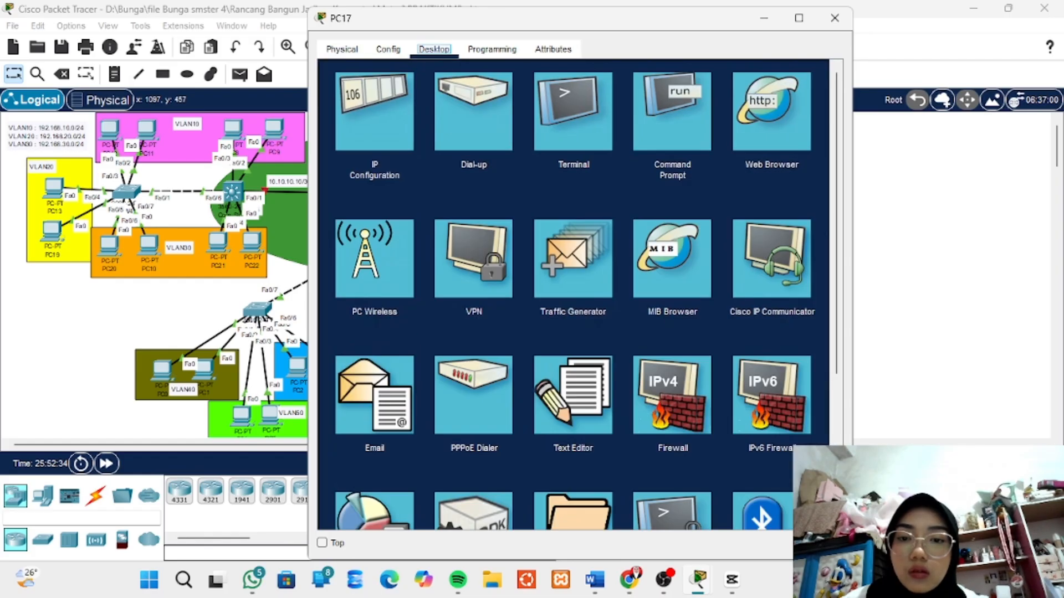
click(374, 106)
click(338, 135)
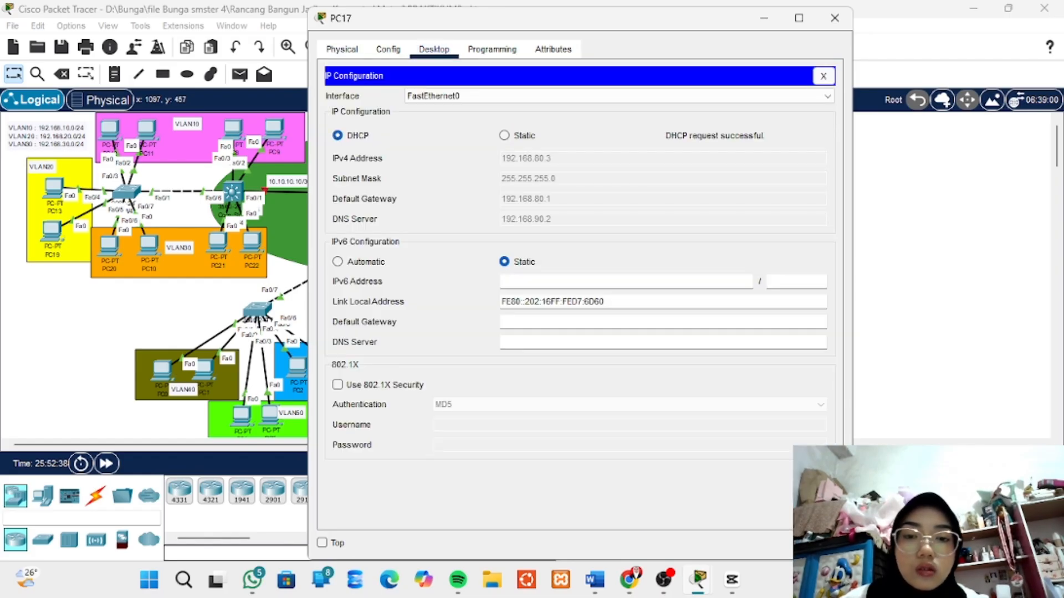
click(834, 18)
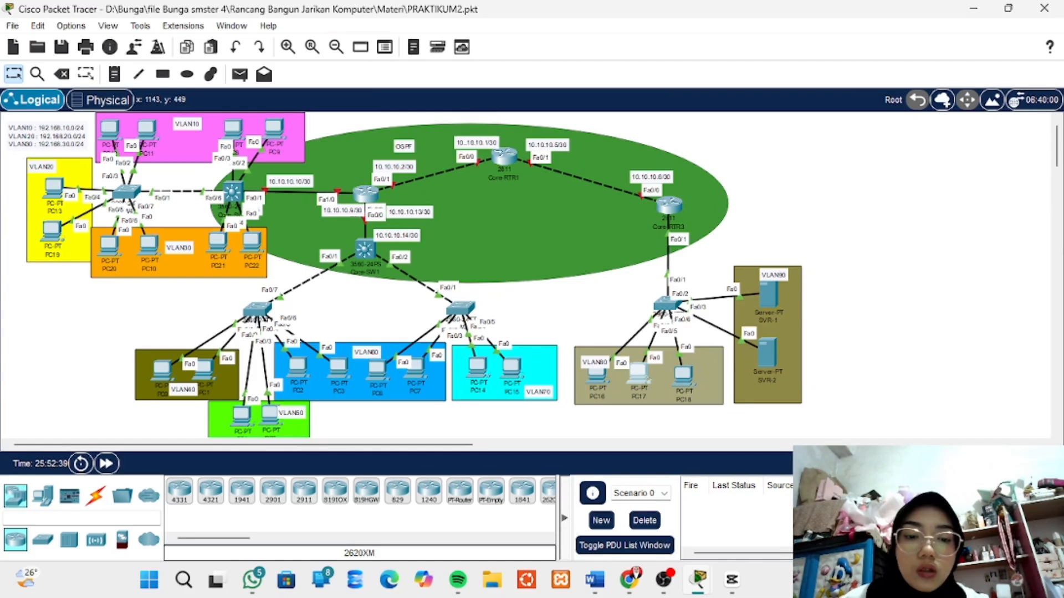
- Switch PC18's IPv4 configuration to DHCP so it requests its address automatically
click(684, 377)
click(434, 48)
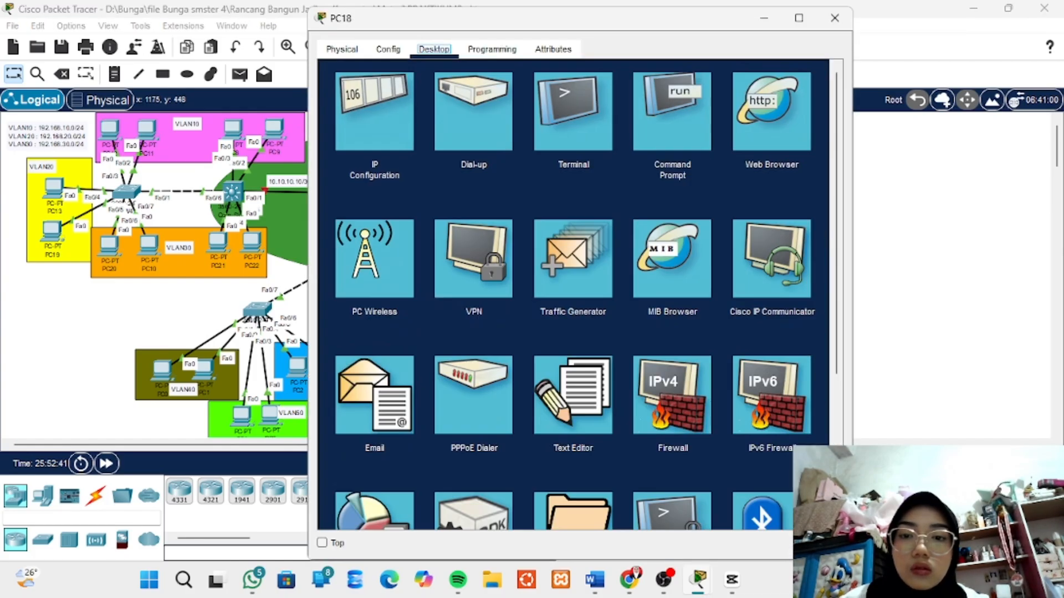
click(368, 108)
click(338, 135)
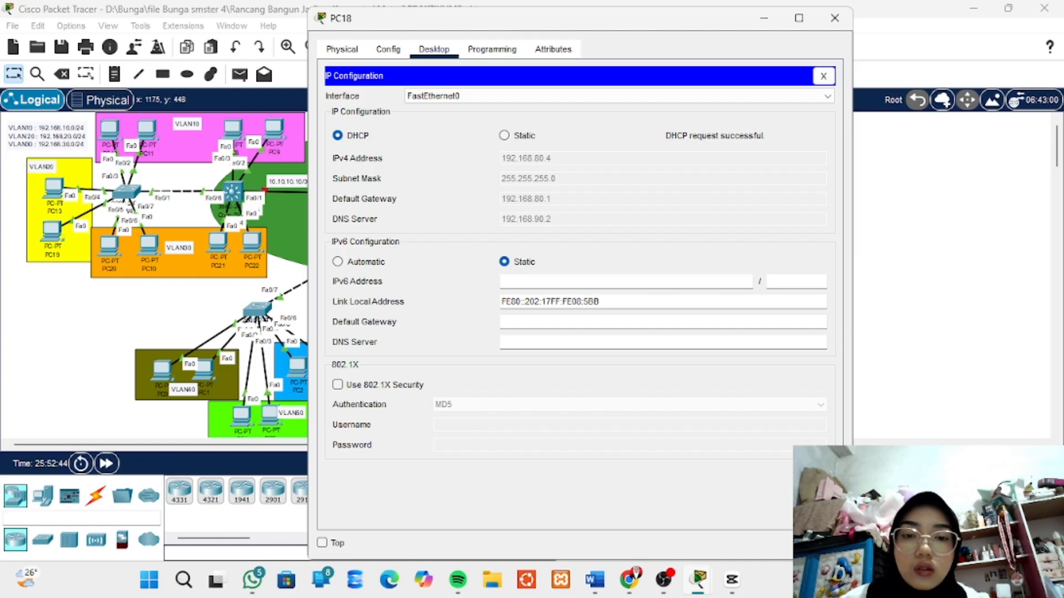
click(834, 18)
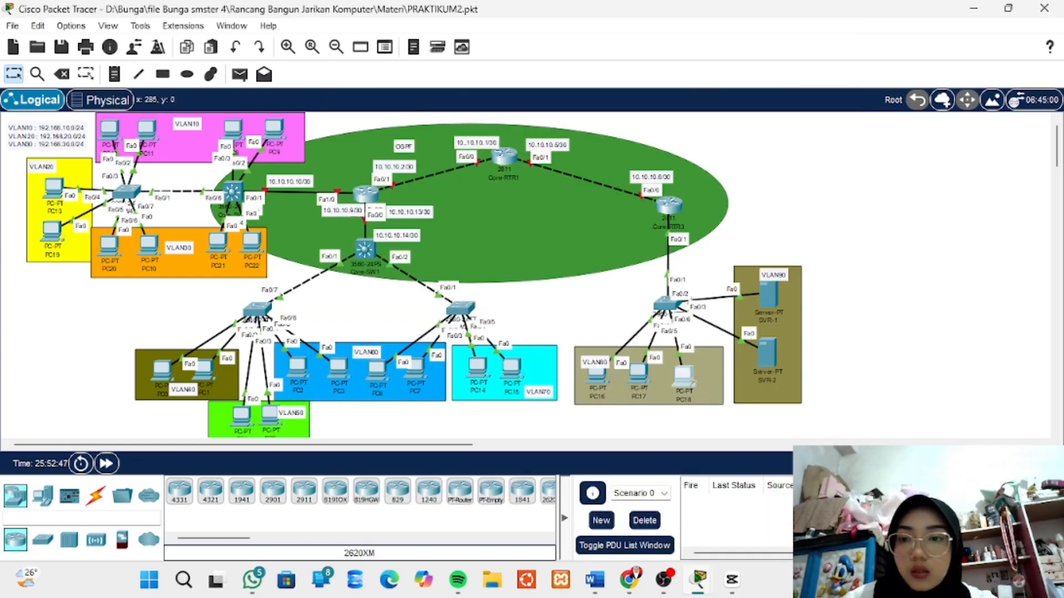
- Test connectivity by sending simple PDUs from PC16 to PC18 and from PC16 to server SVR-1
click(239, 74)
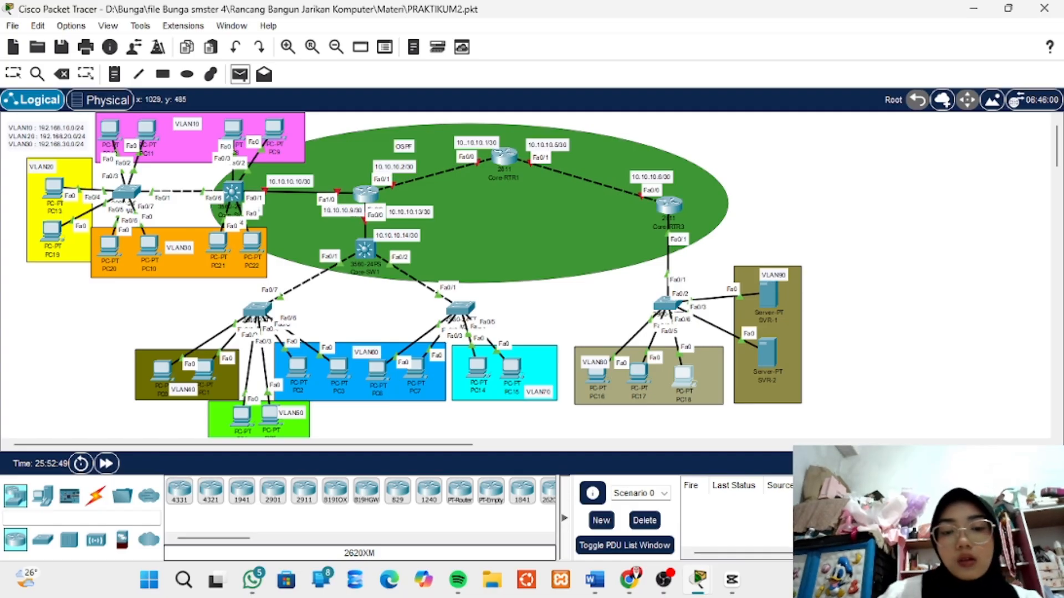
click(598, 375)
click(684, 376)
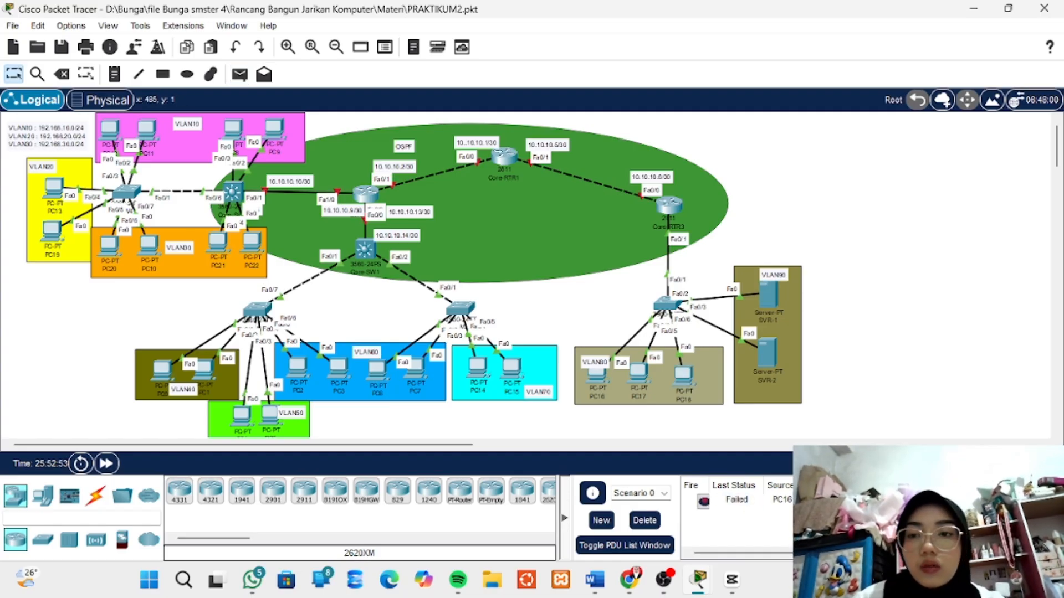
click(239, 74)
click(599, 375)
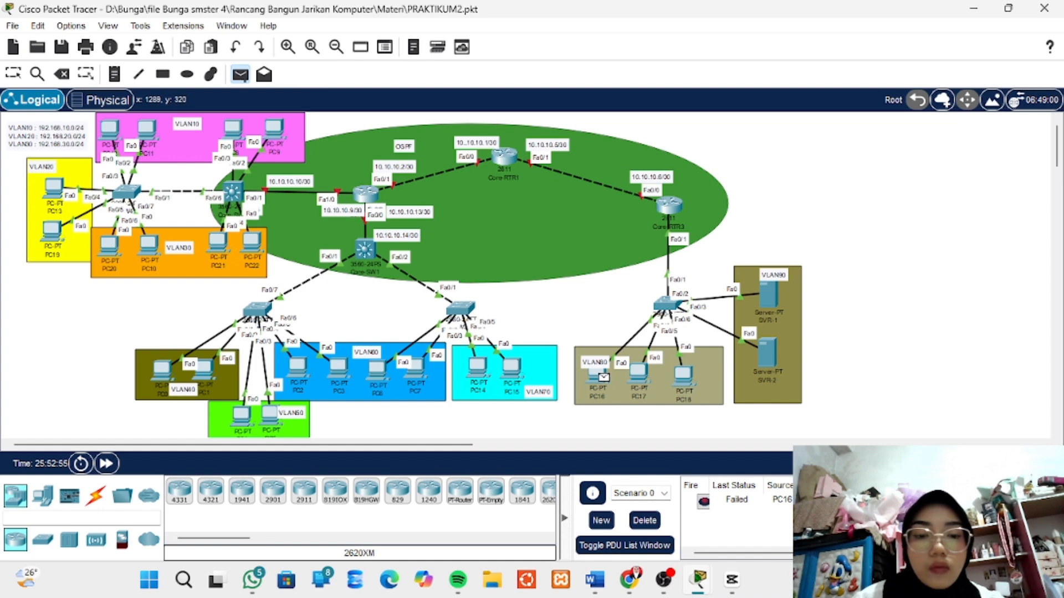
click(768, 295)
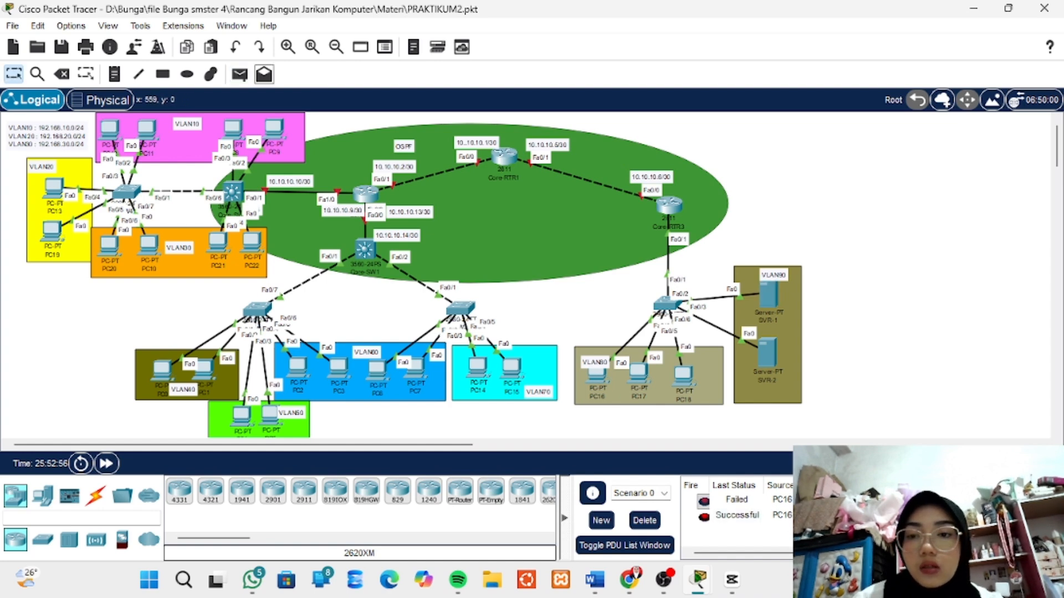
- Test PC16's connectivity to server SVR-2 with a simple PDU, then send the same test again
click(240, 74)
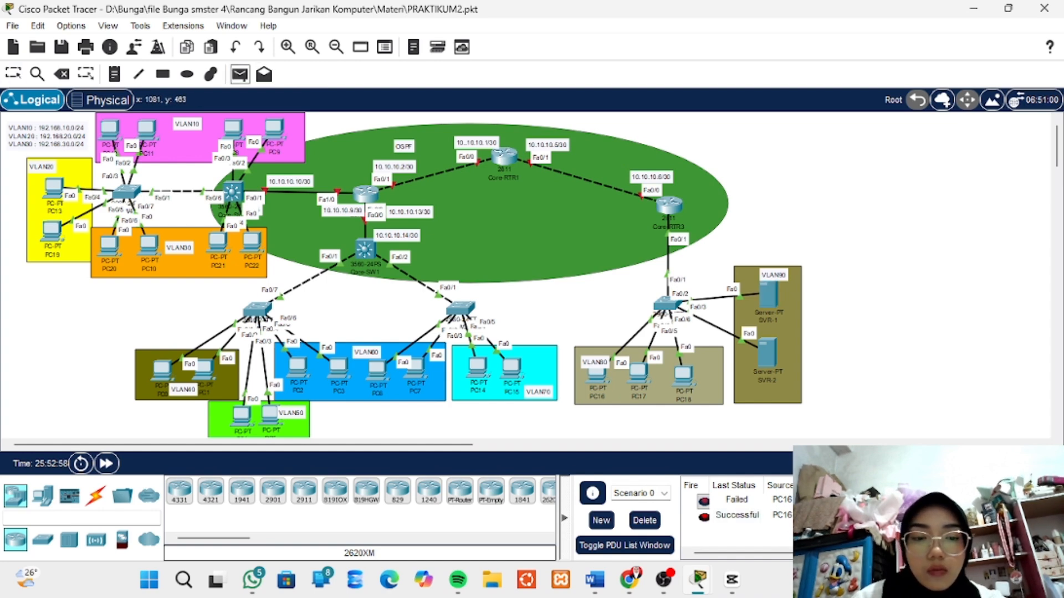
click(599, 375)
click(766, 357)
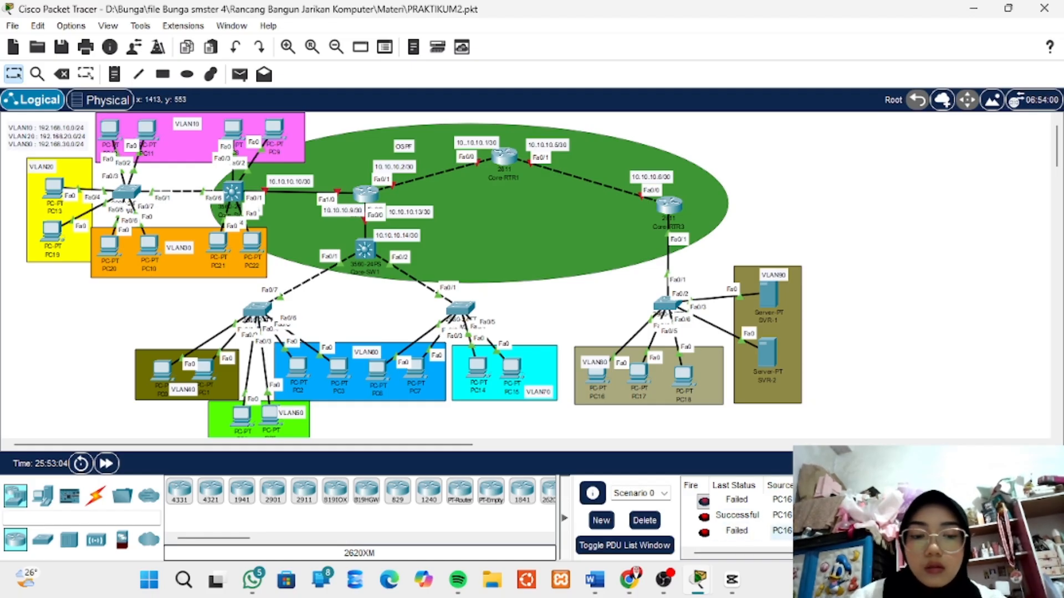
click(737, 532)
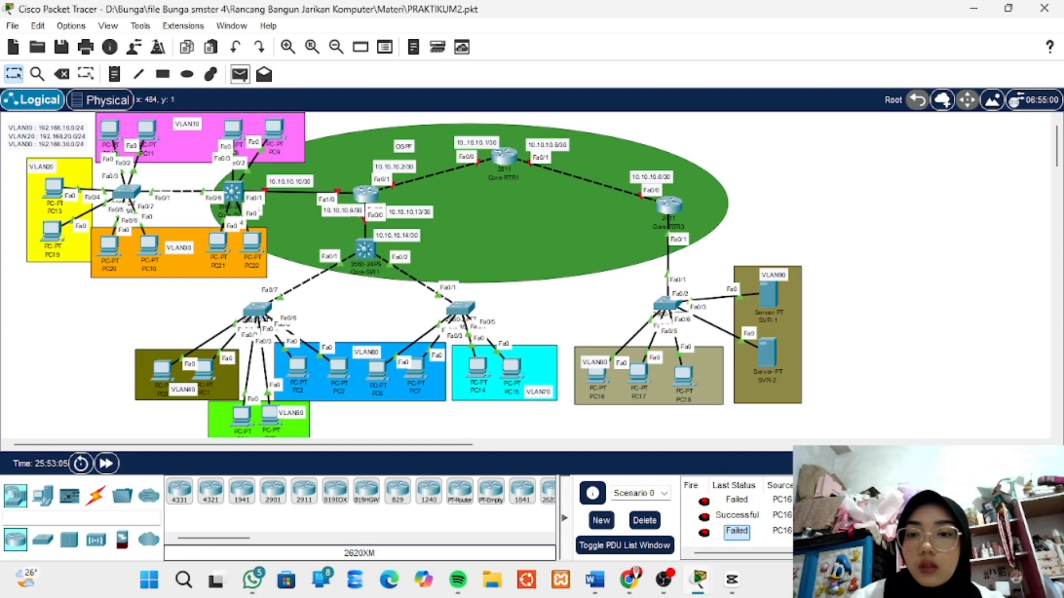
click(240, 75)
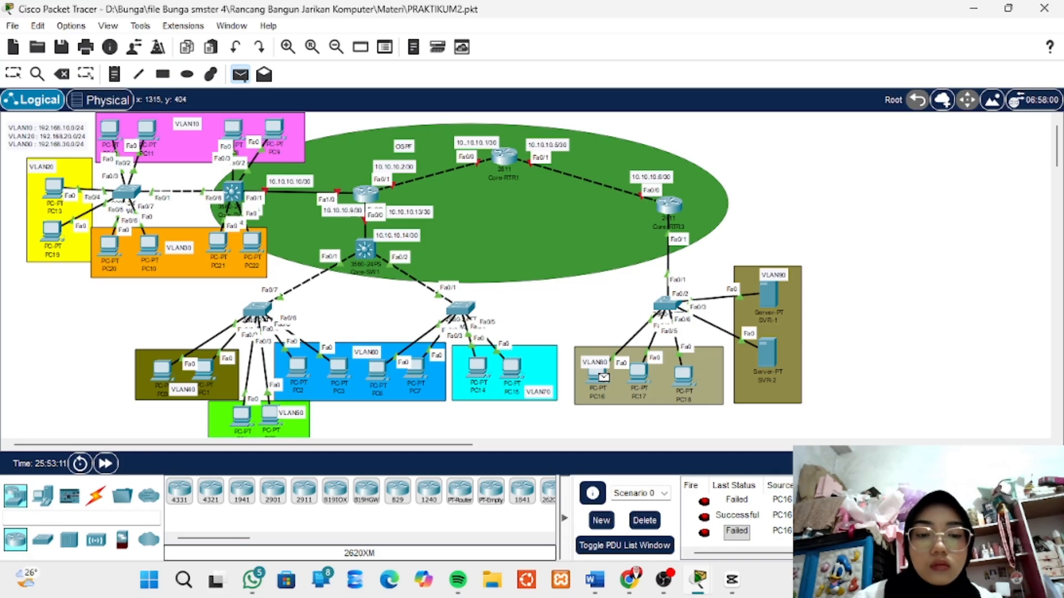
click(639, 374)
scroll(737, 516, down, 1)
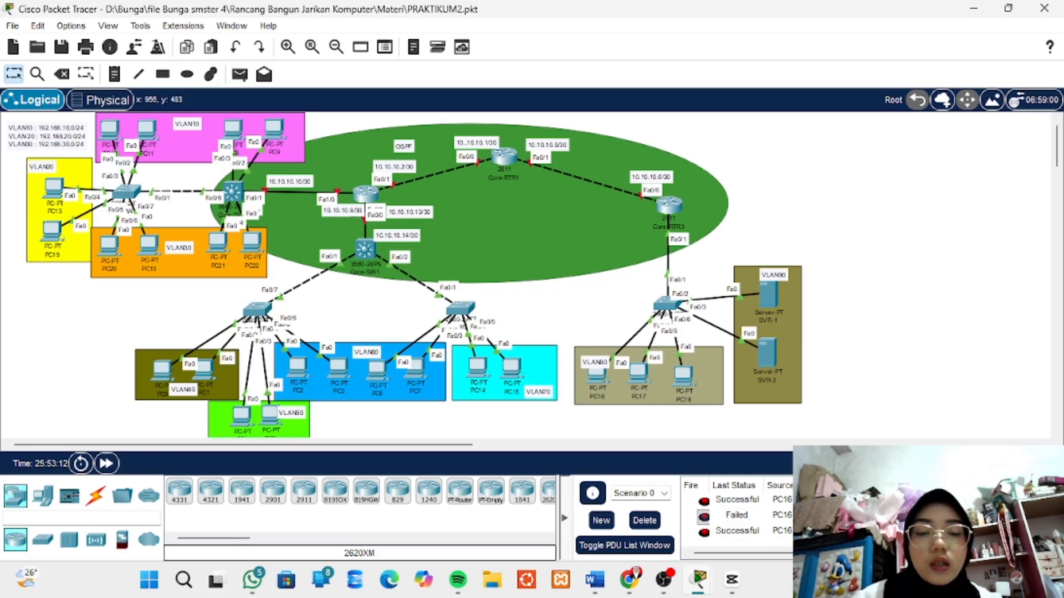
- Send simple PDUs from PC17 to SVR-1 and from PC18 to SVR-2, and check the PDU list
key(p)
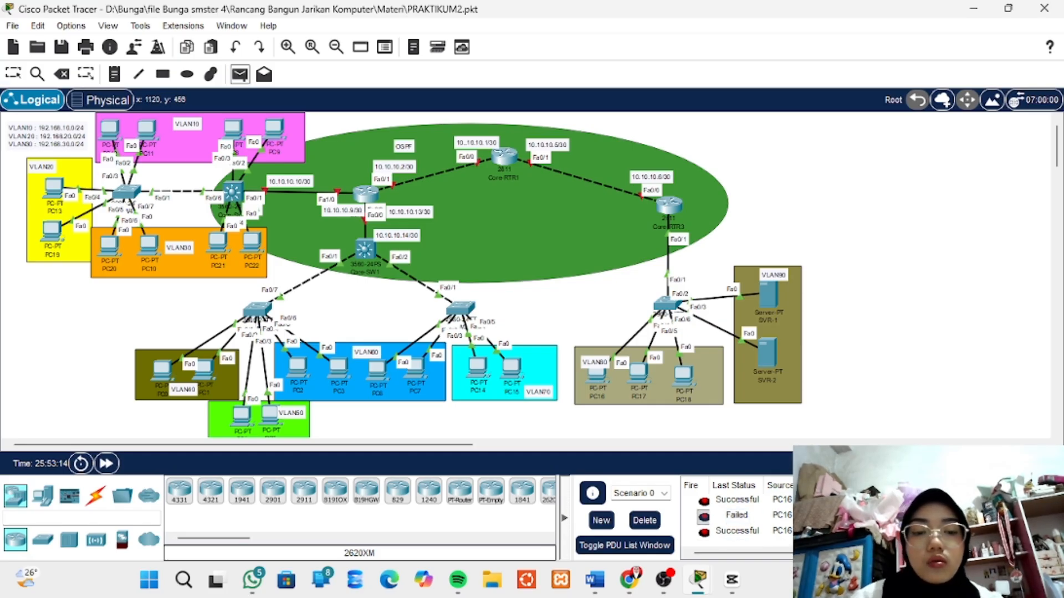
click(642, 374)
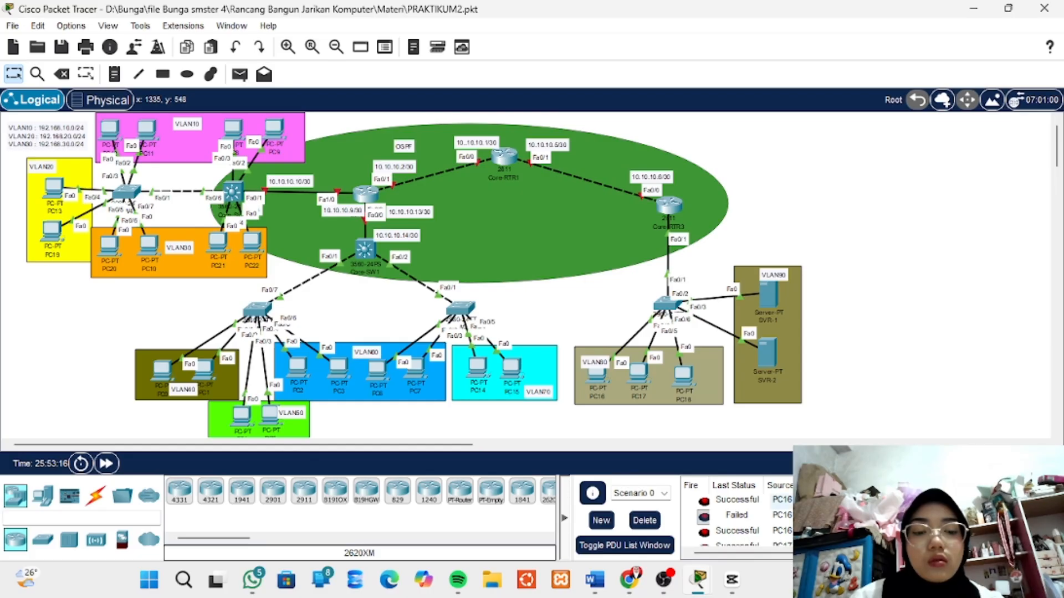
key(p)
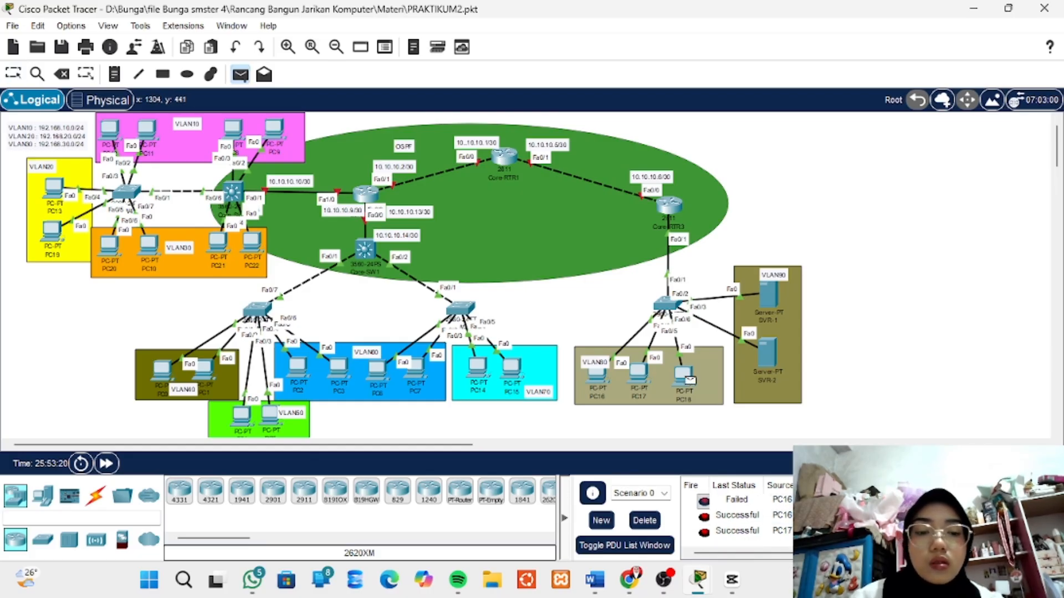
click(690, 380)
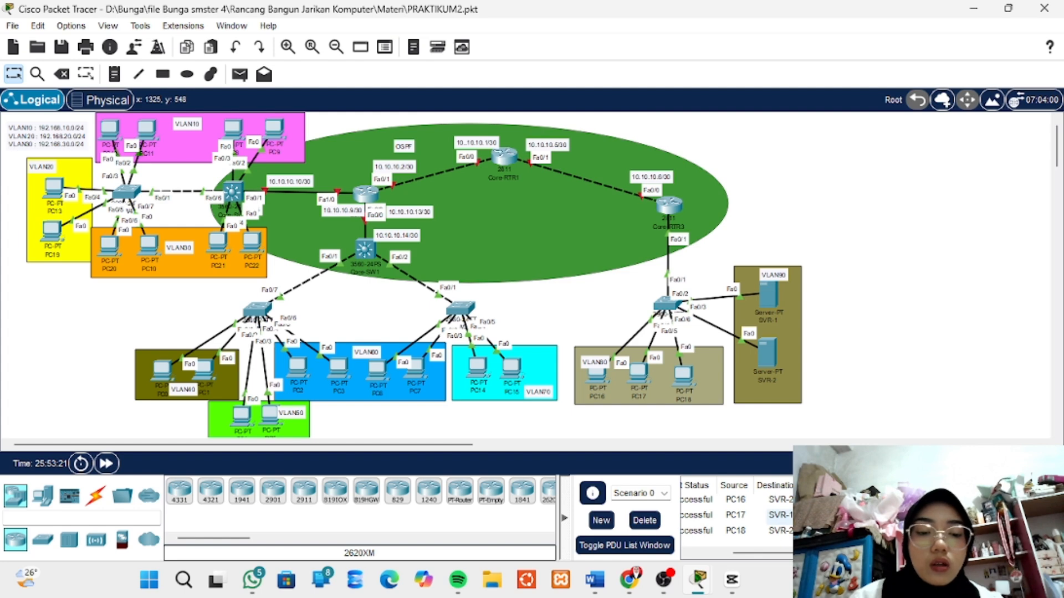
drag(761, 553, 721, 553)
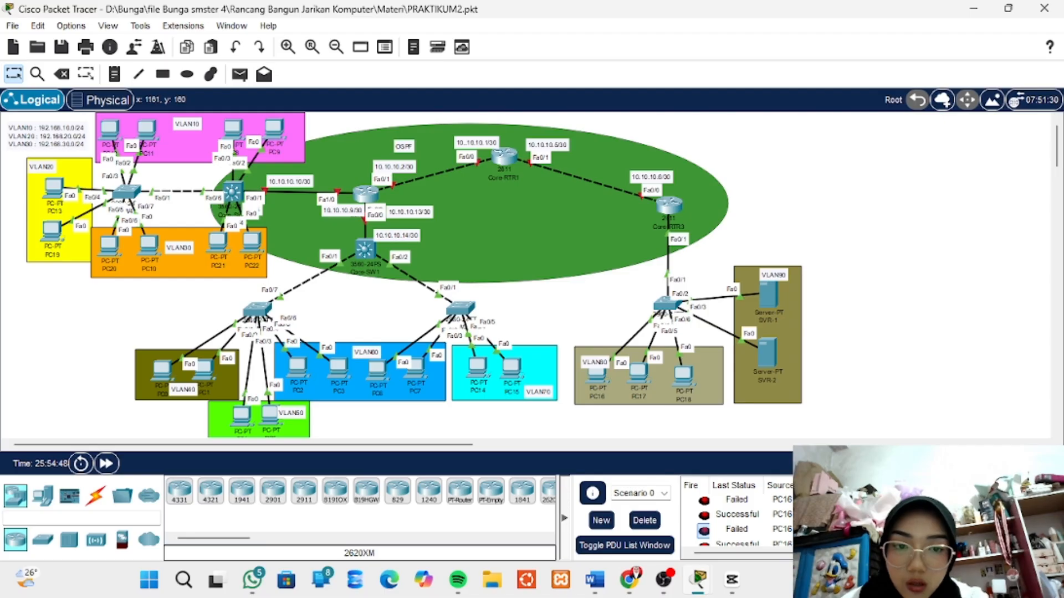
mouse_move(669, 207)
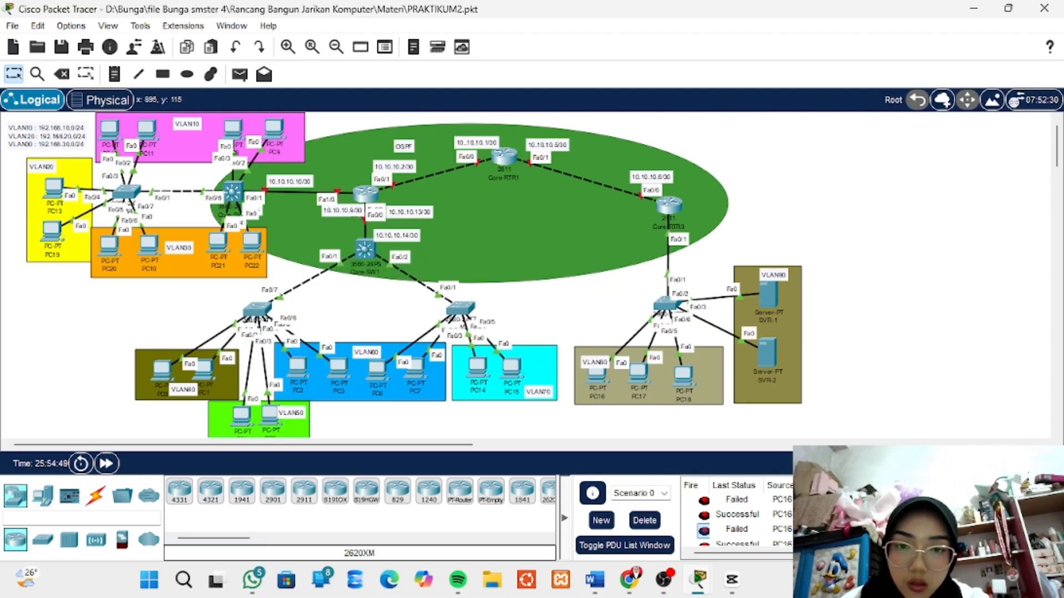